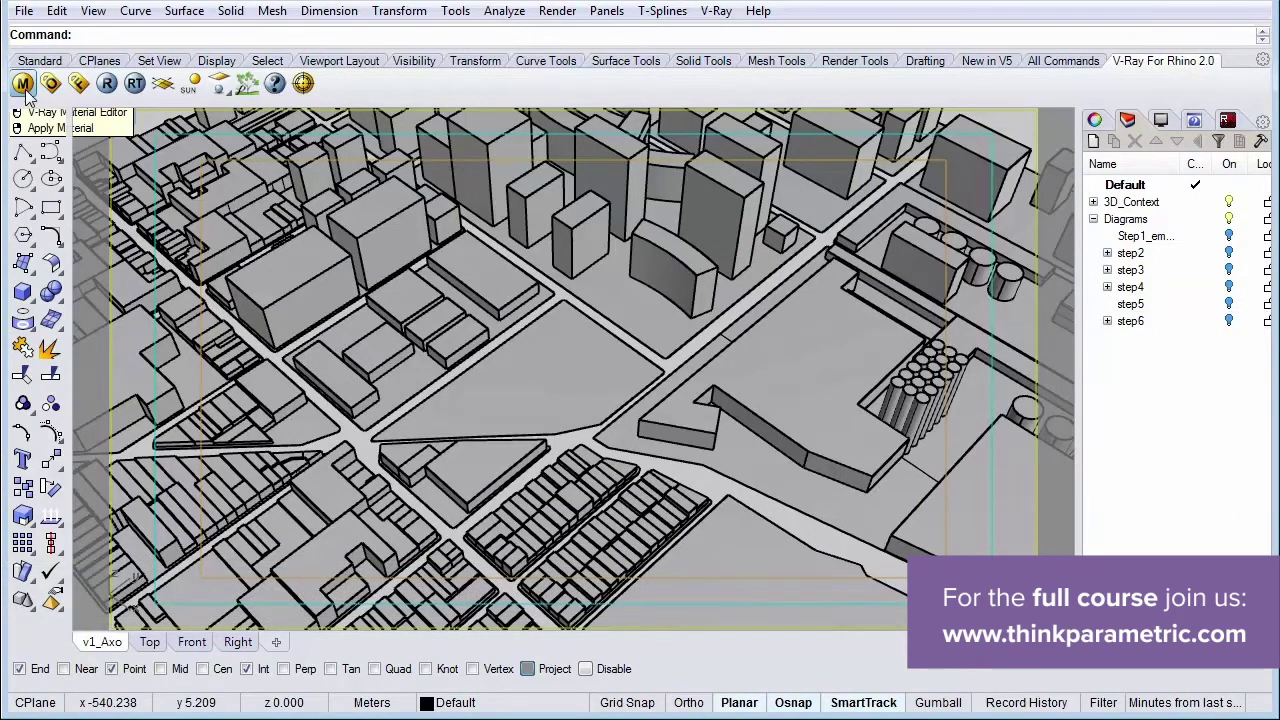
# Step: Open the V-Ray material editor and create a new Standard material in the scene materials
pyautogui.click(22, 83)
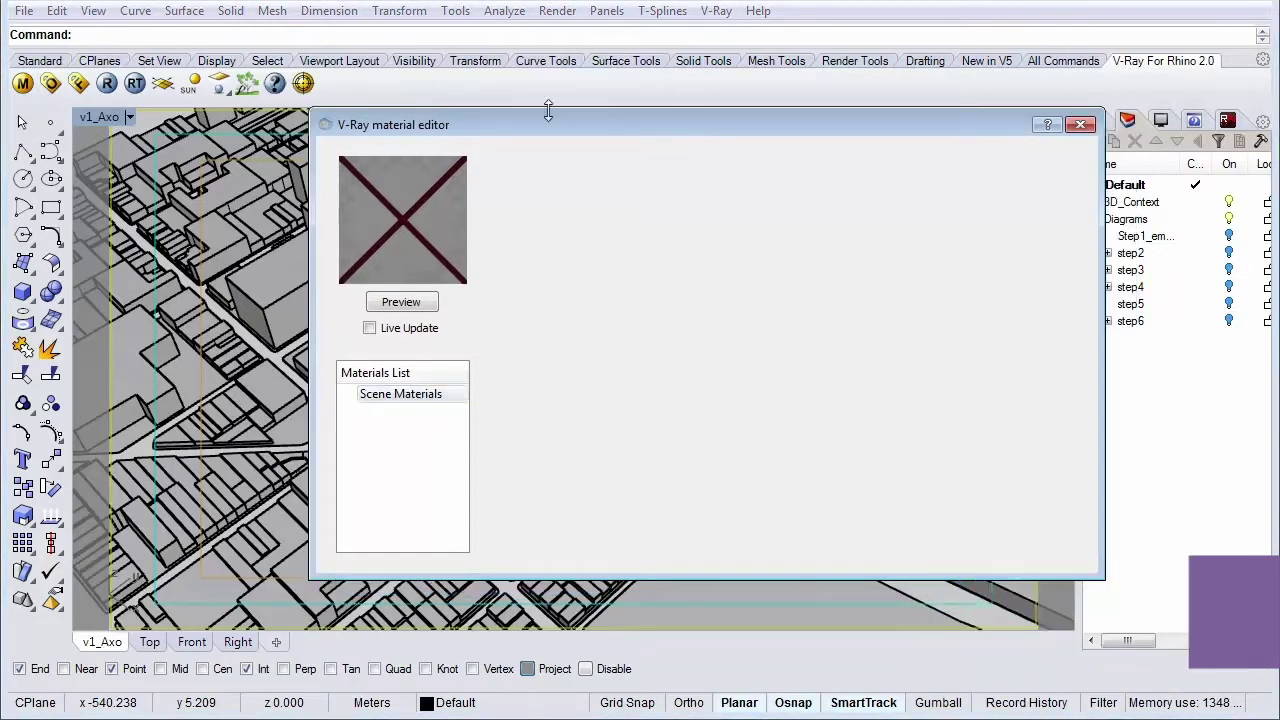
pyautogui.moveTo(536, 123); pyautogui.dragTo(480, 95)
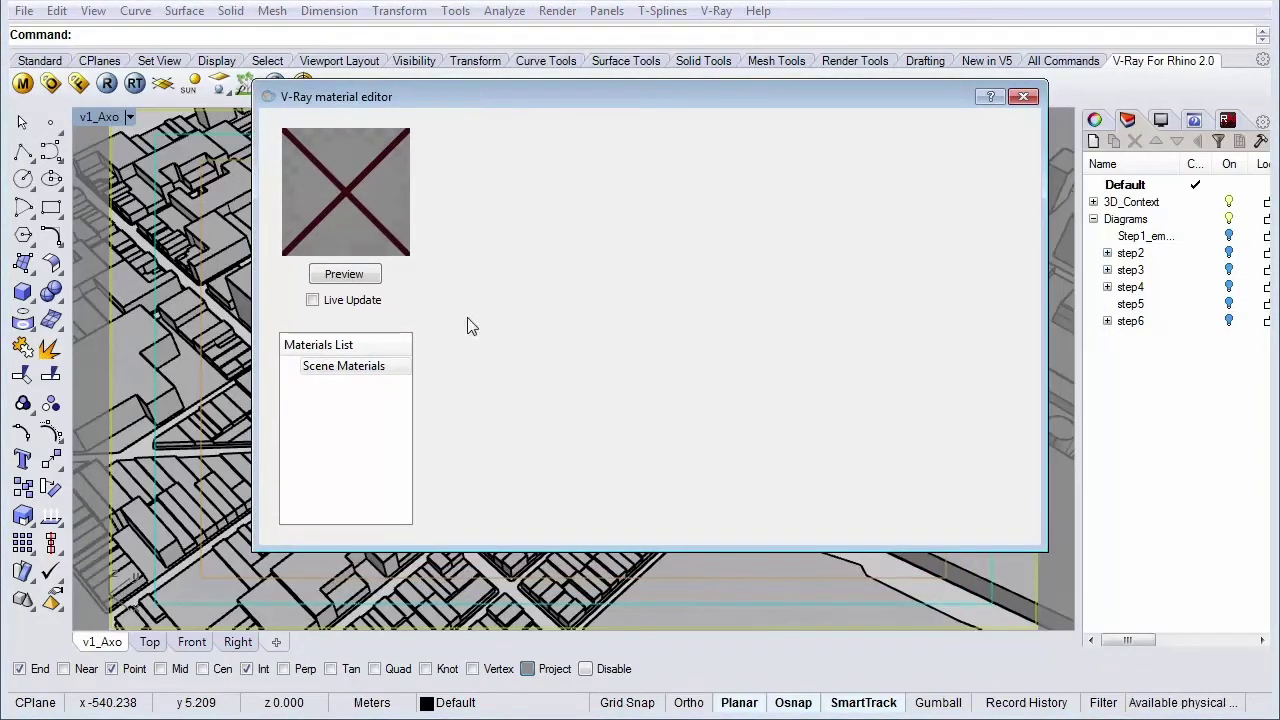
pyautogui.click(360, 371)
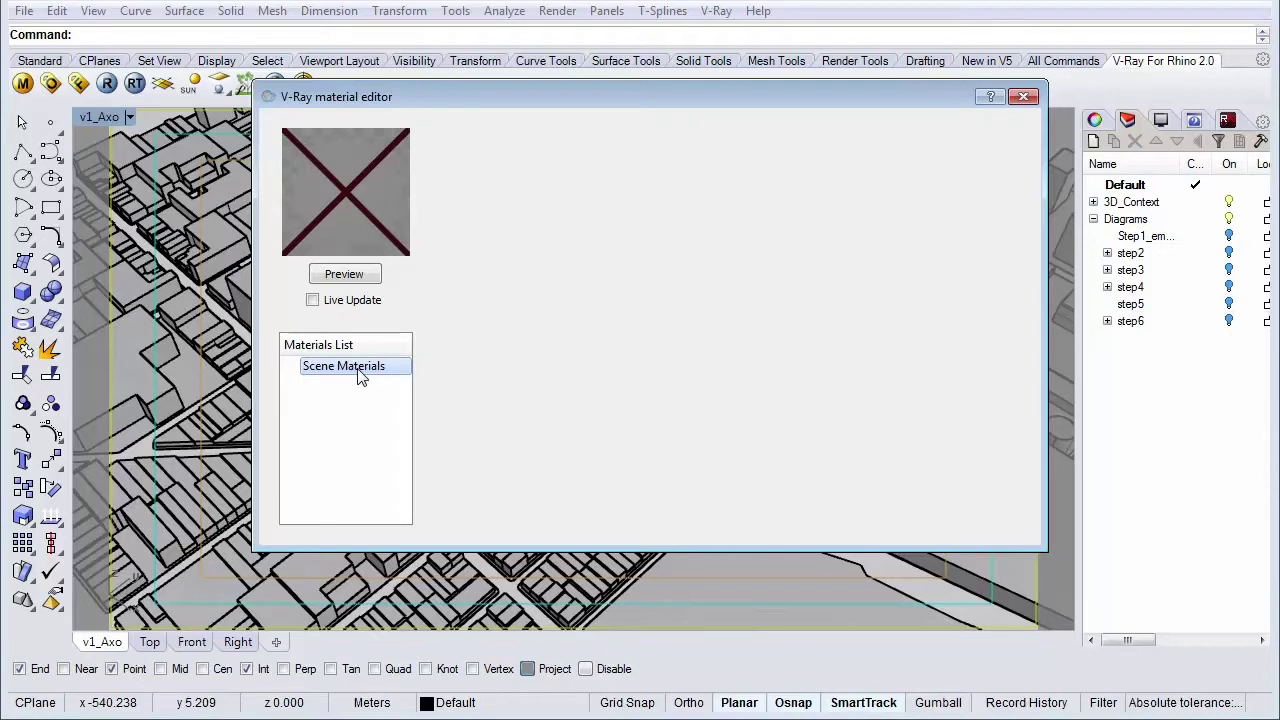
pyautogui.rightClick(360, 371)
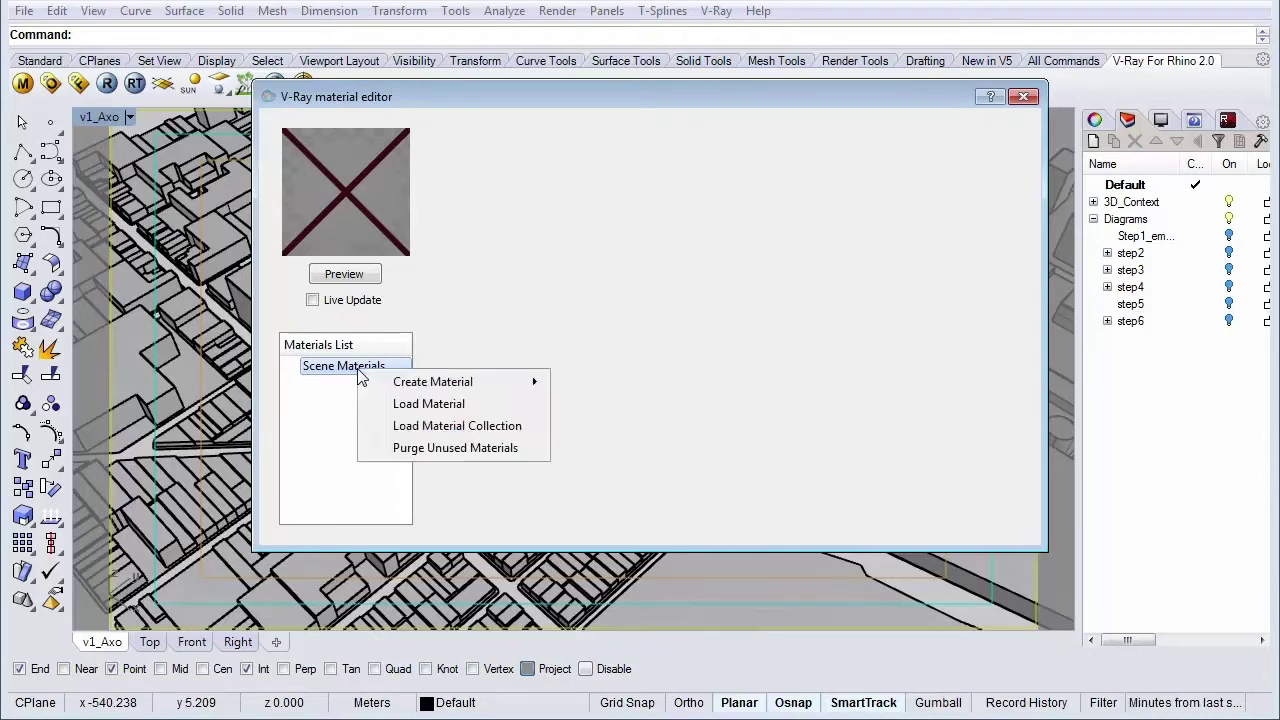
pyautogui.moveTo(415, 390)
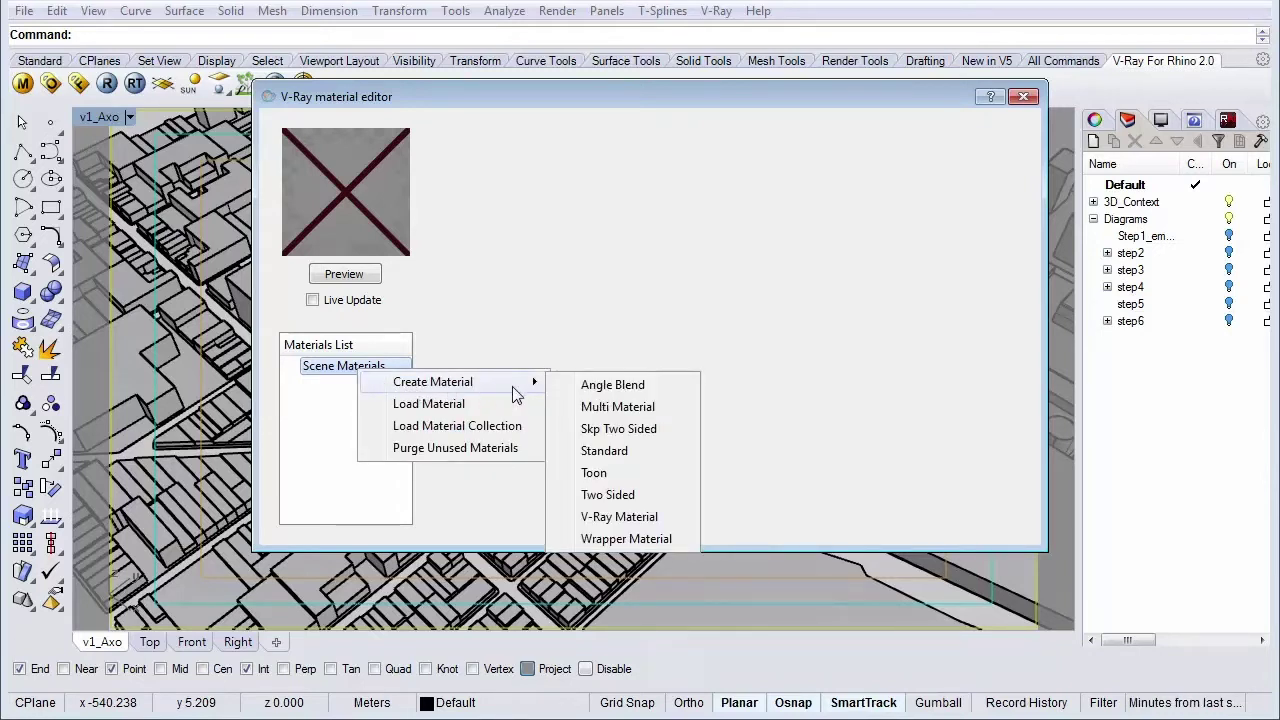
pyautogui.click(606, 451)
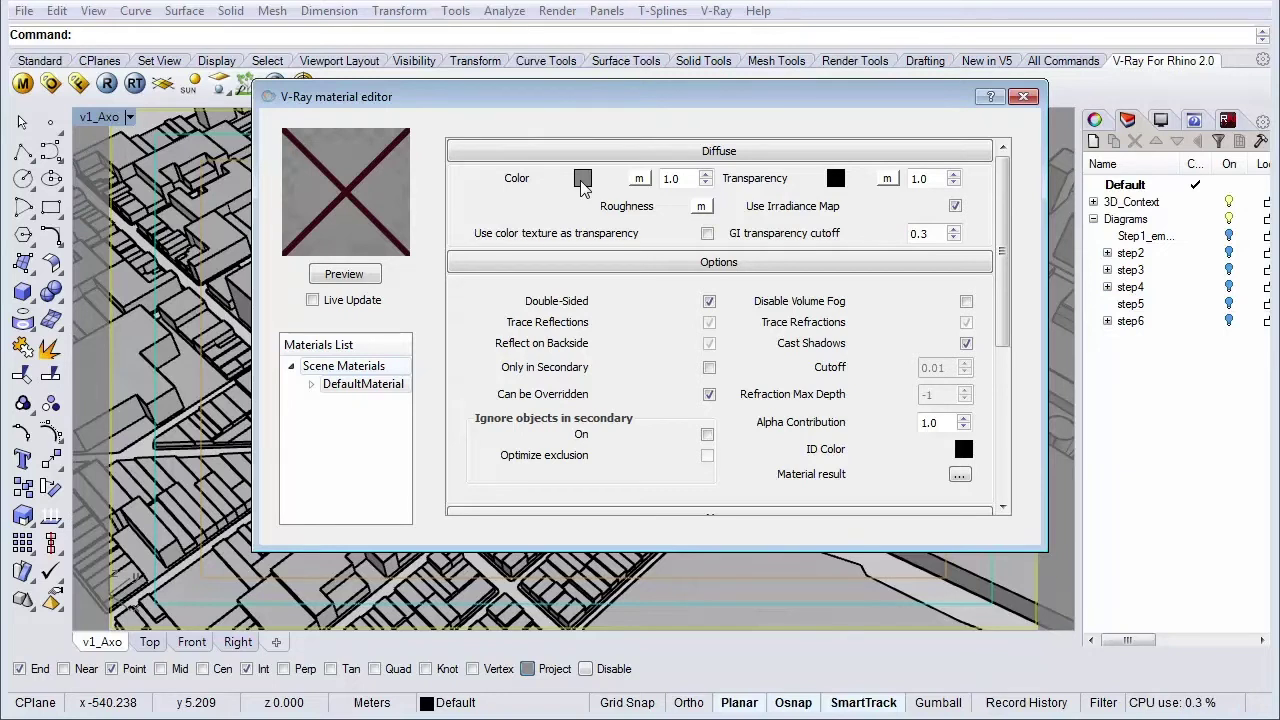
# Step: Set the new material's diffuse color to the near-white grayscale shade with RGB 250, 250, 250
pyautogui.click(362, 384)
pyautogui.click(312, 386)
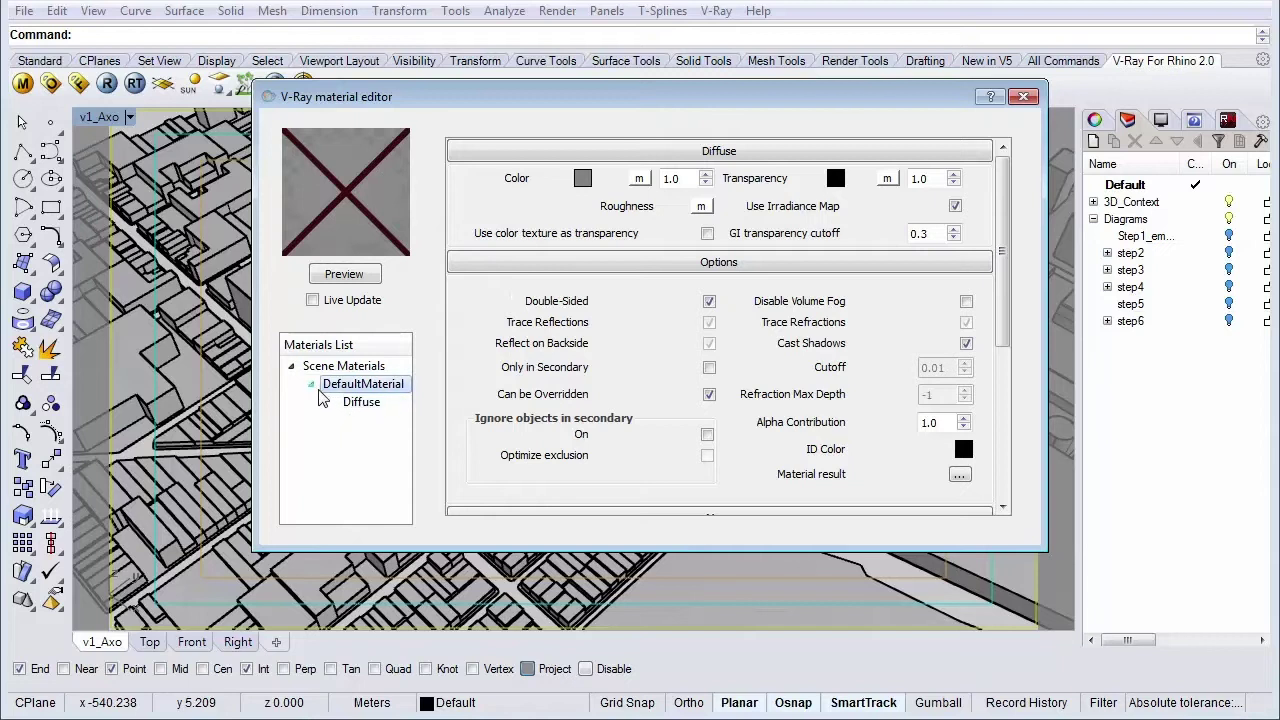
pyautogui.click(312, 386)
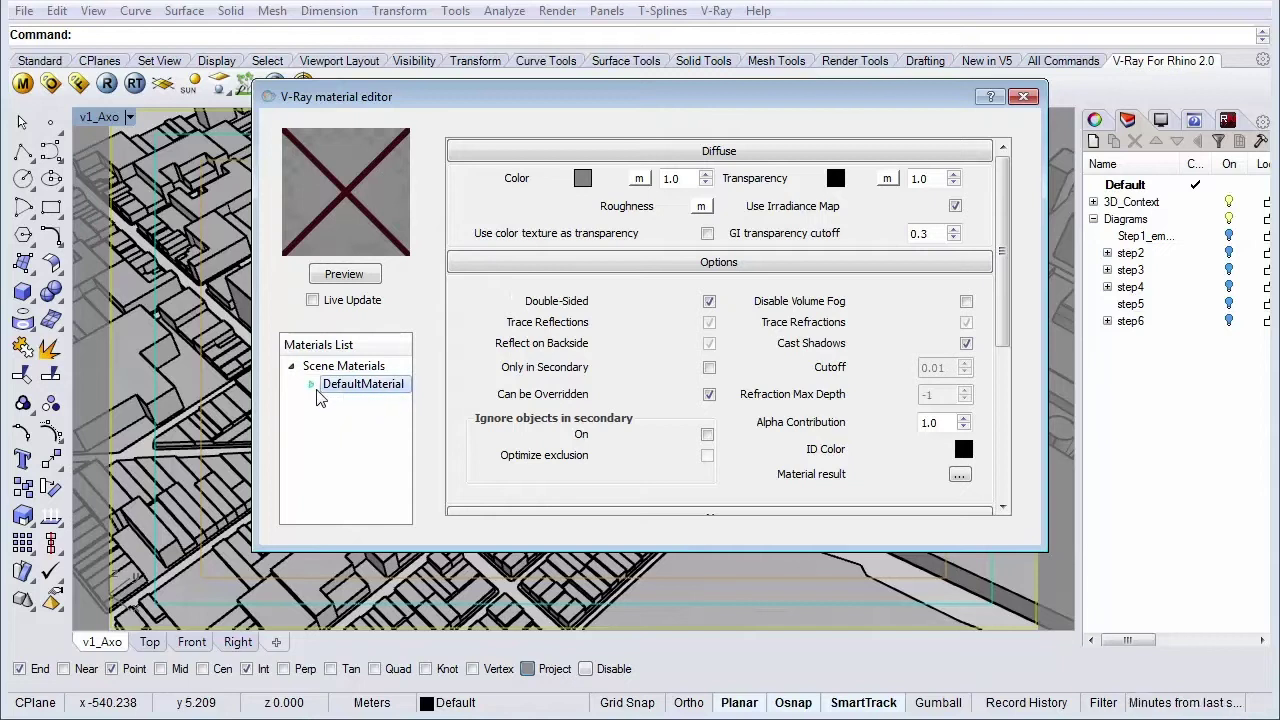
pyautogui.click(583, 180)
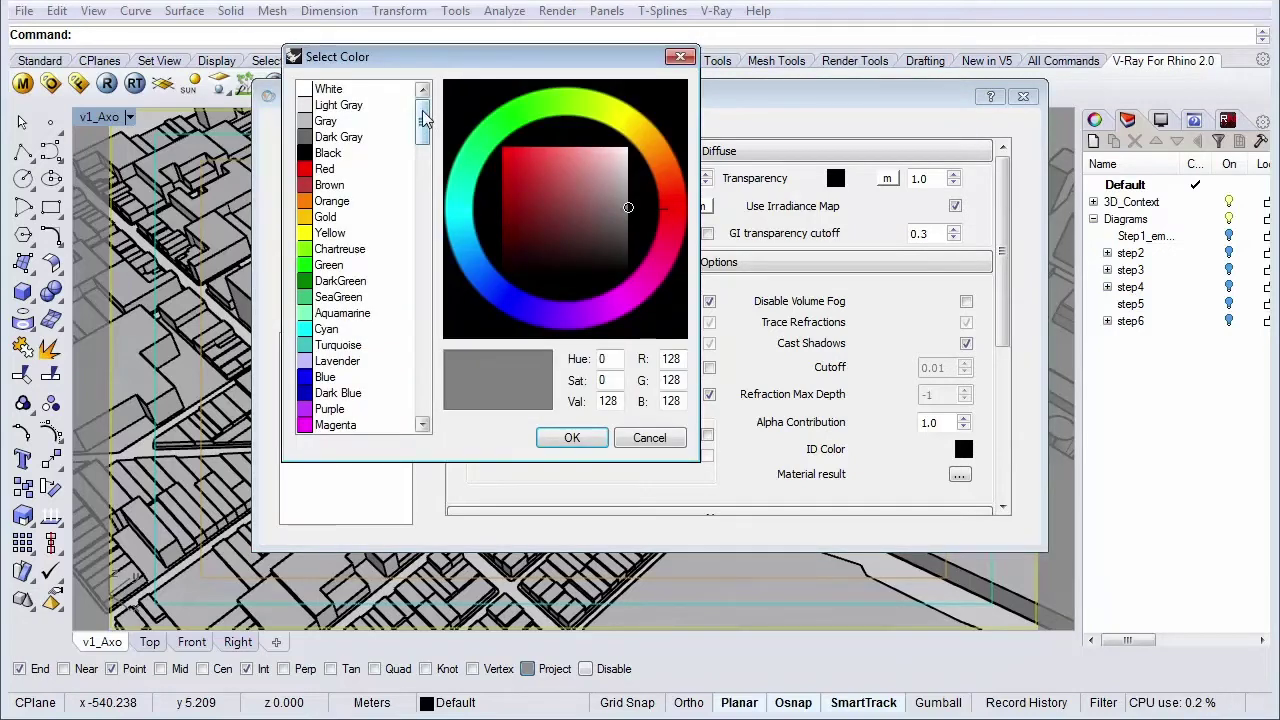
pyautogui.moveTo(424, 118); pyautogui.dragTo(425, 308)
pyautogui.click(348, 250)
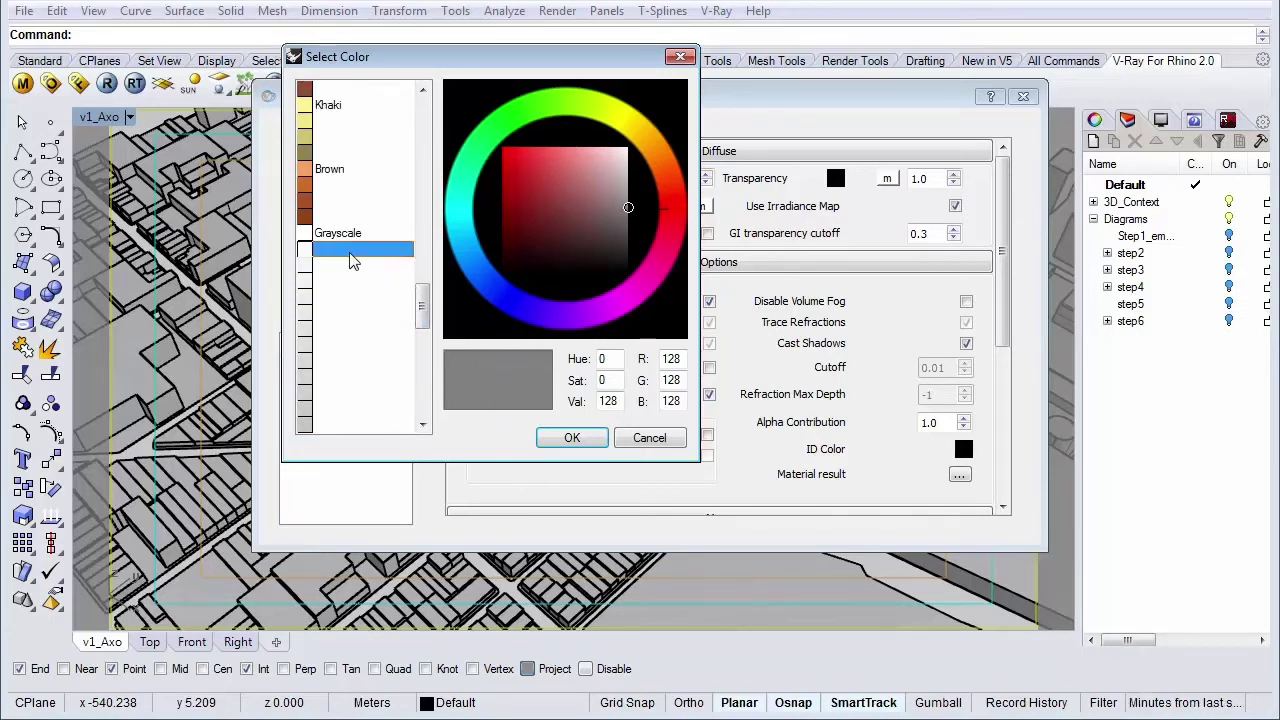
pyautogui.click(340, 264)
pyautogui.click(340, 250)
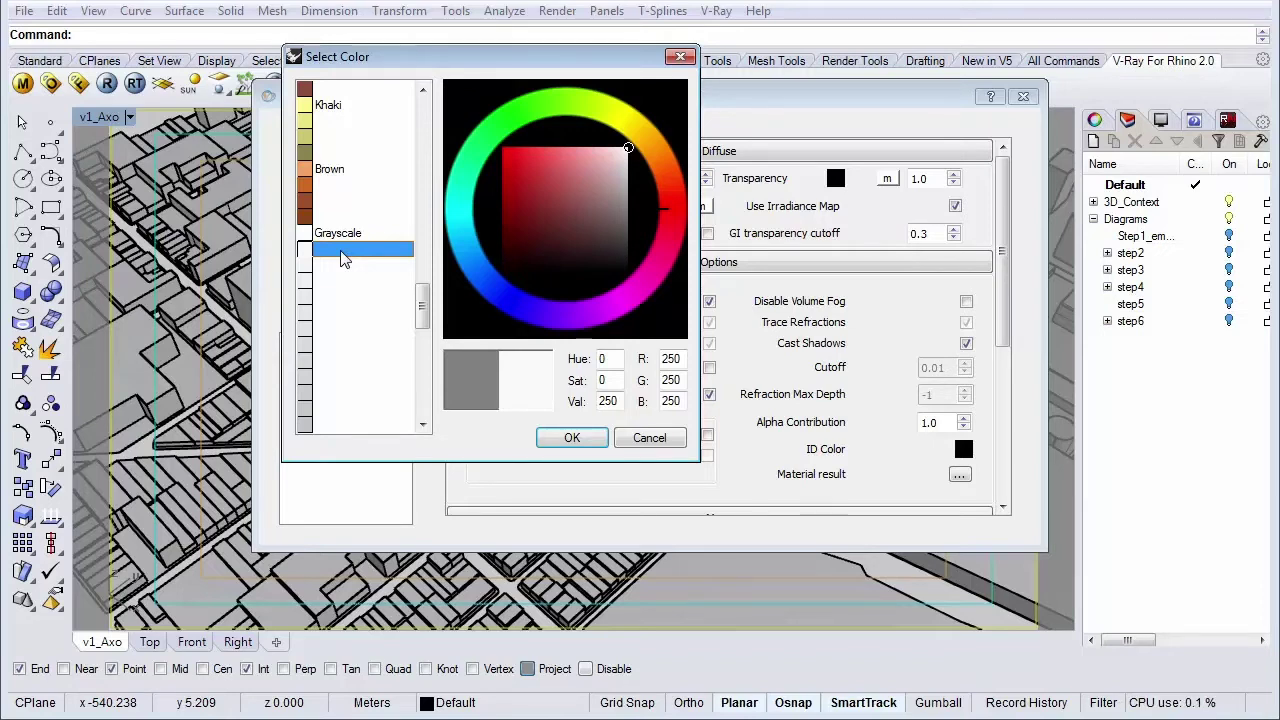
pyautogui.click(568, 441)
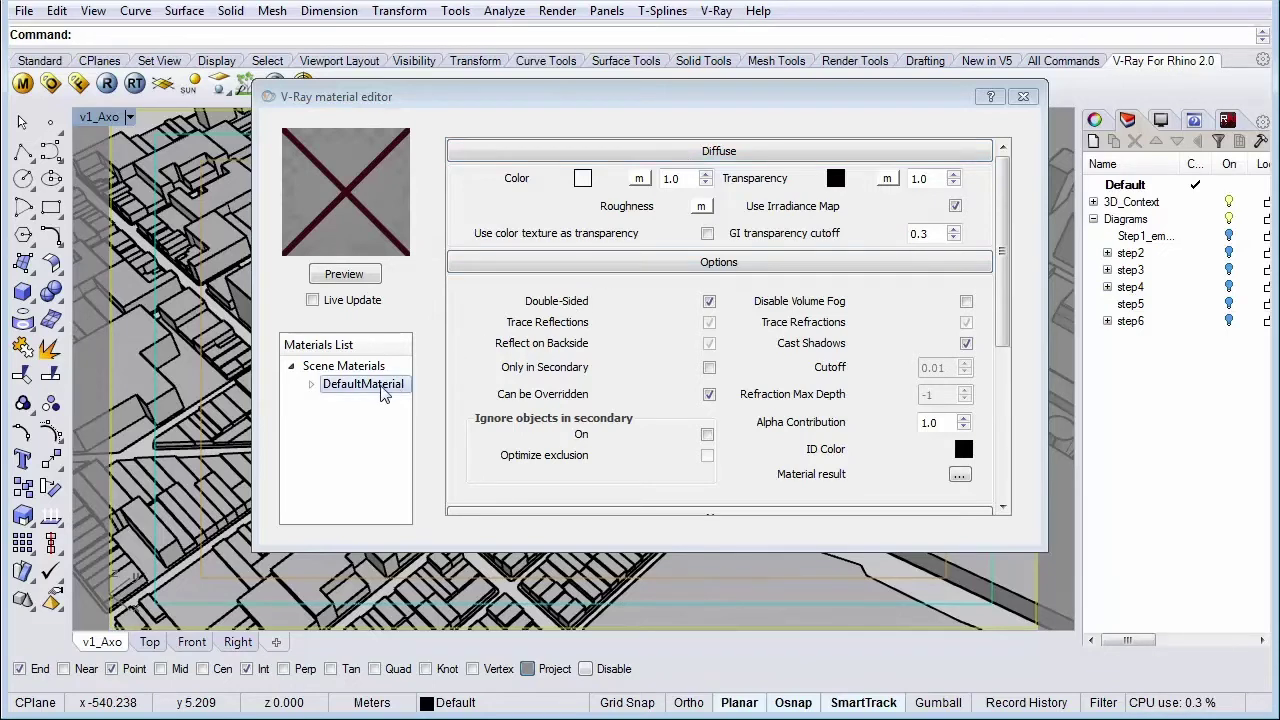
# Step: Add a Reflection layer to the default material
pyautogui.click(312, 387)
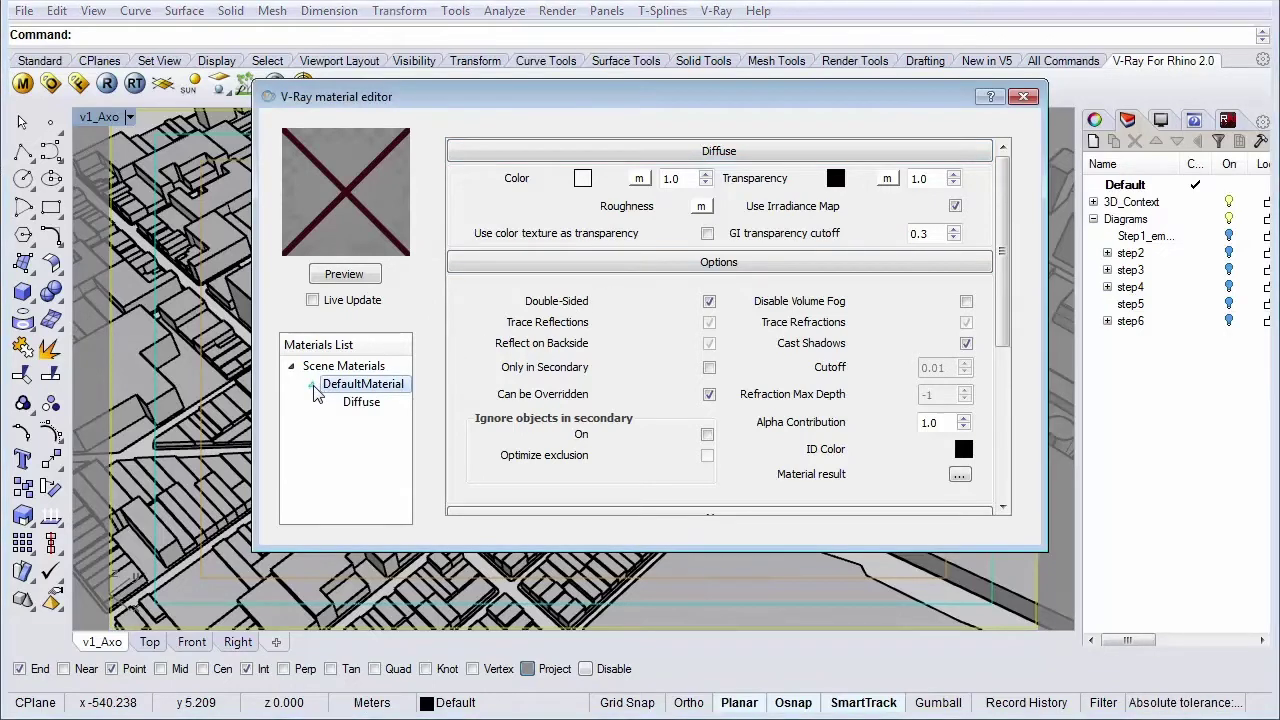
pyautogui.rightClick(346, 389)
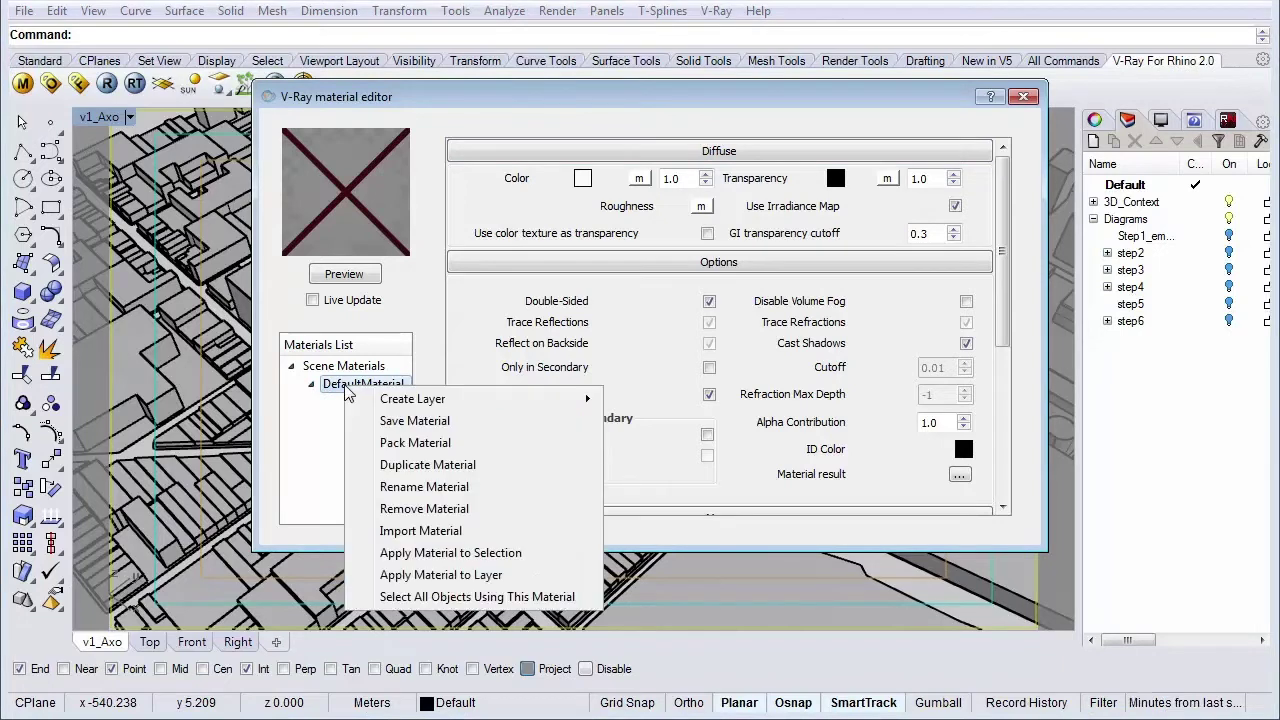
pyautogui.moveTo(594, 402)
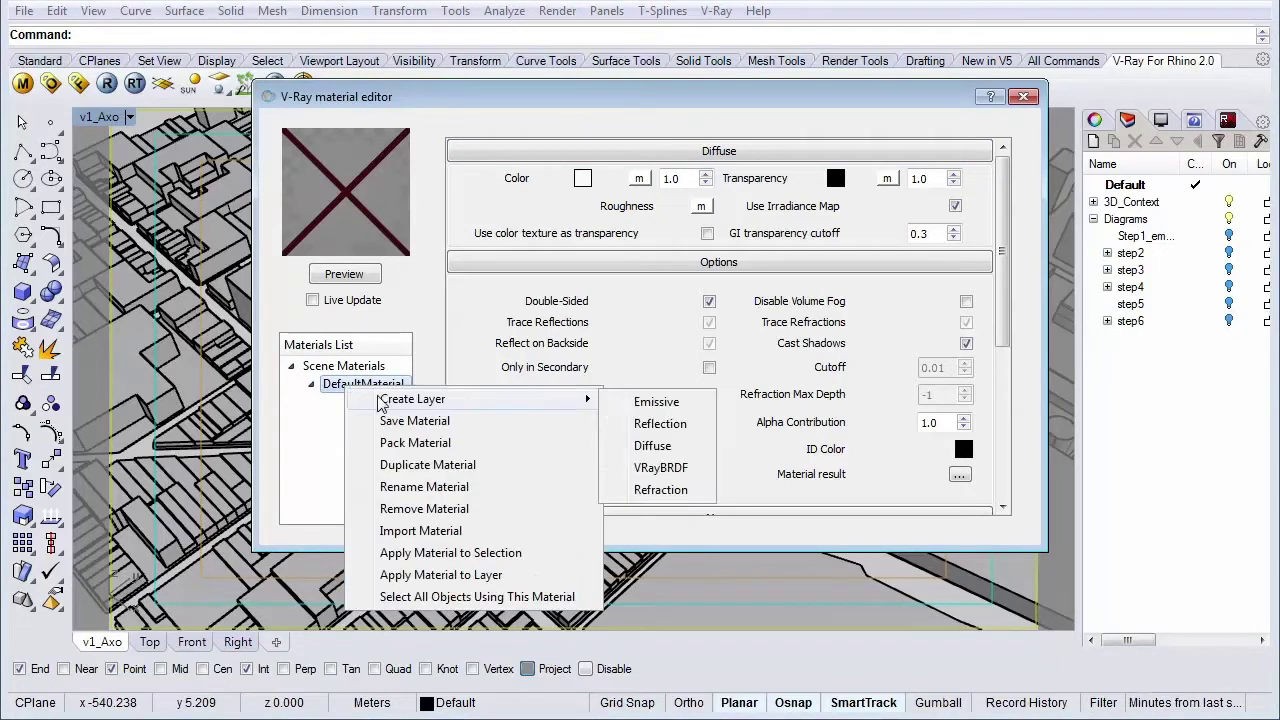
pyautogui.click(679, 436)
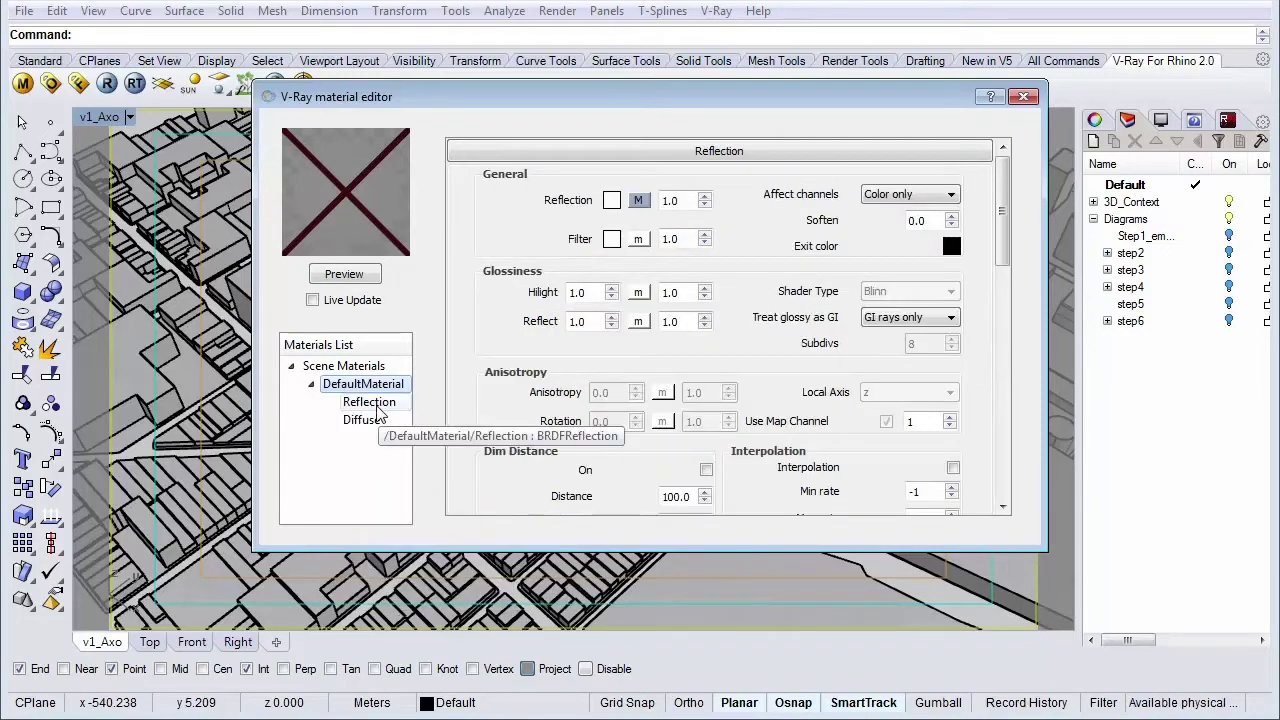
pyautogui.click(692, 149)
pyautogui.click(706, 152)
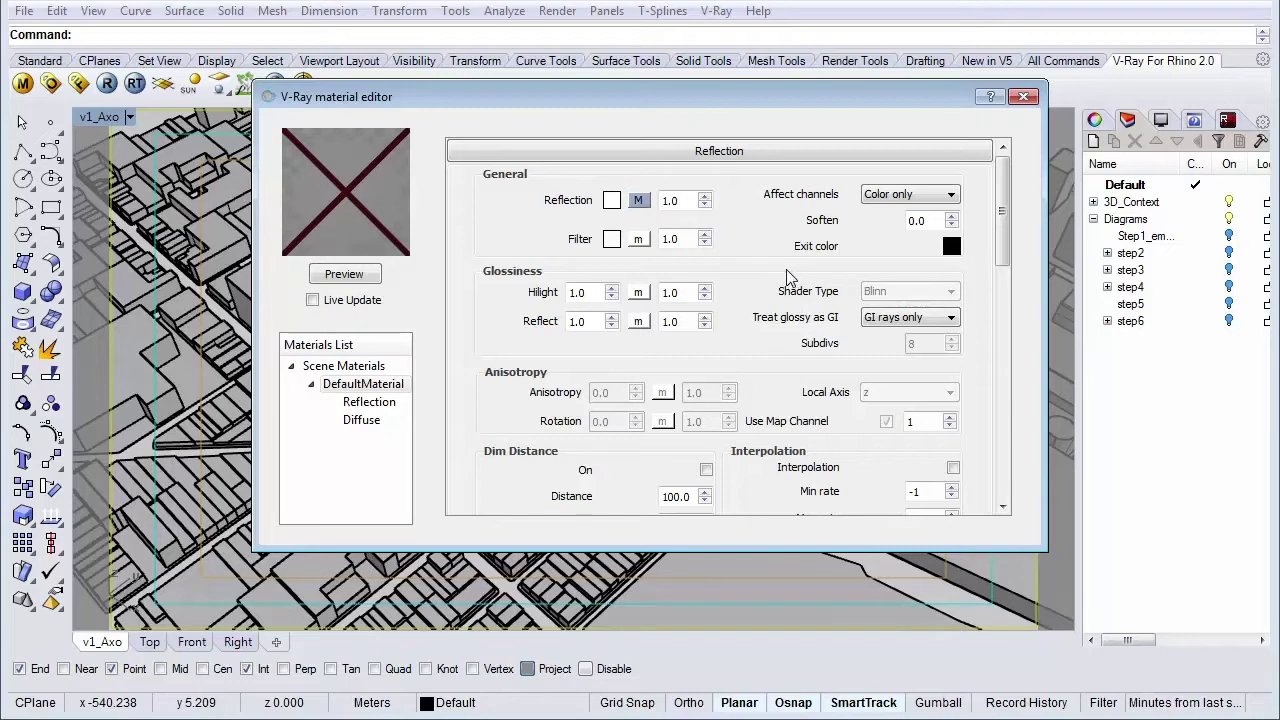
# Step: In the reflection's Fresnel texture, set the perpendicular color to Gray and the IOR to 1.22
pyautogui.click(644, 202)
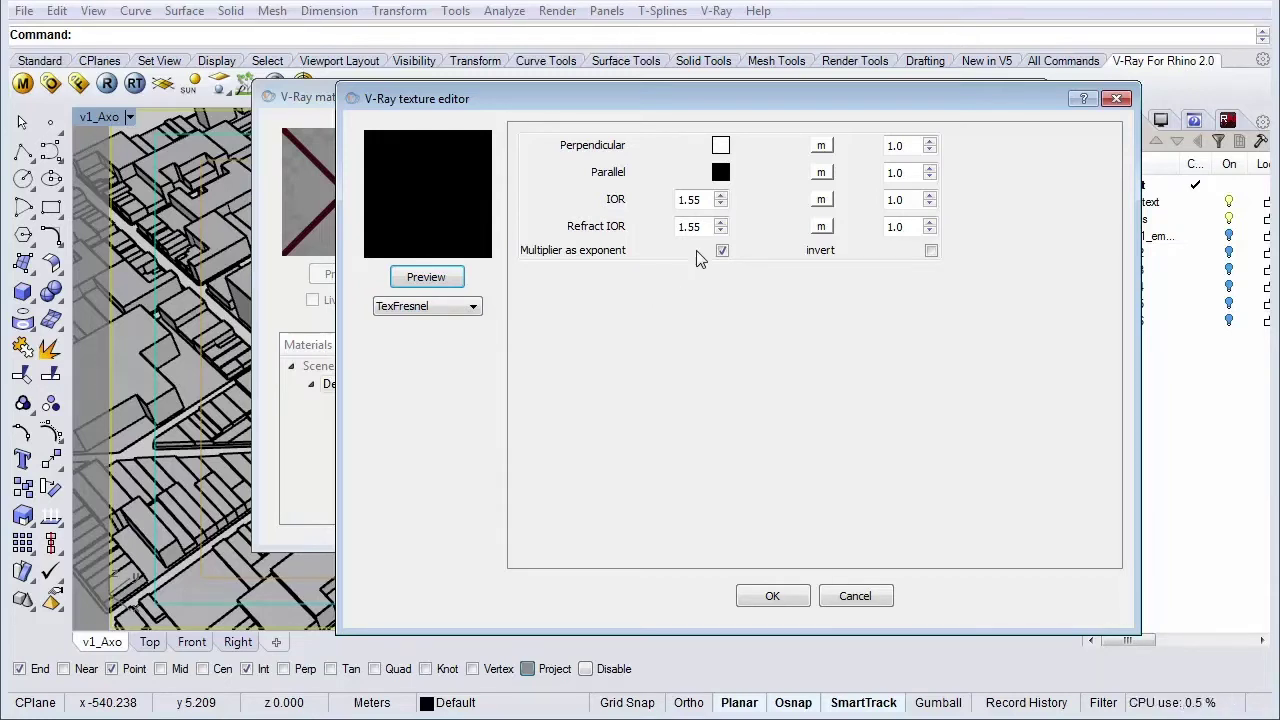
pyautogui.click(721, 146)
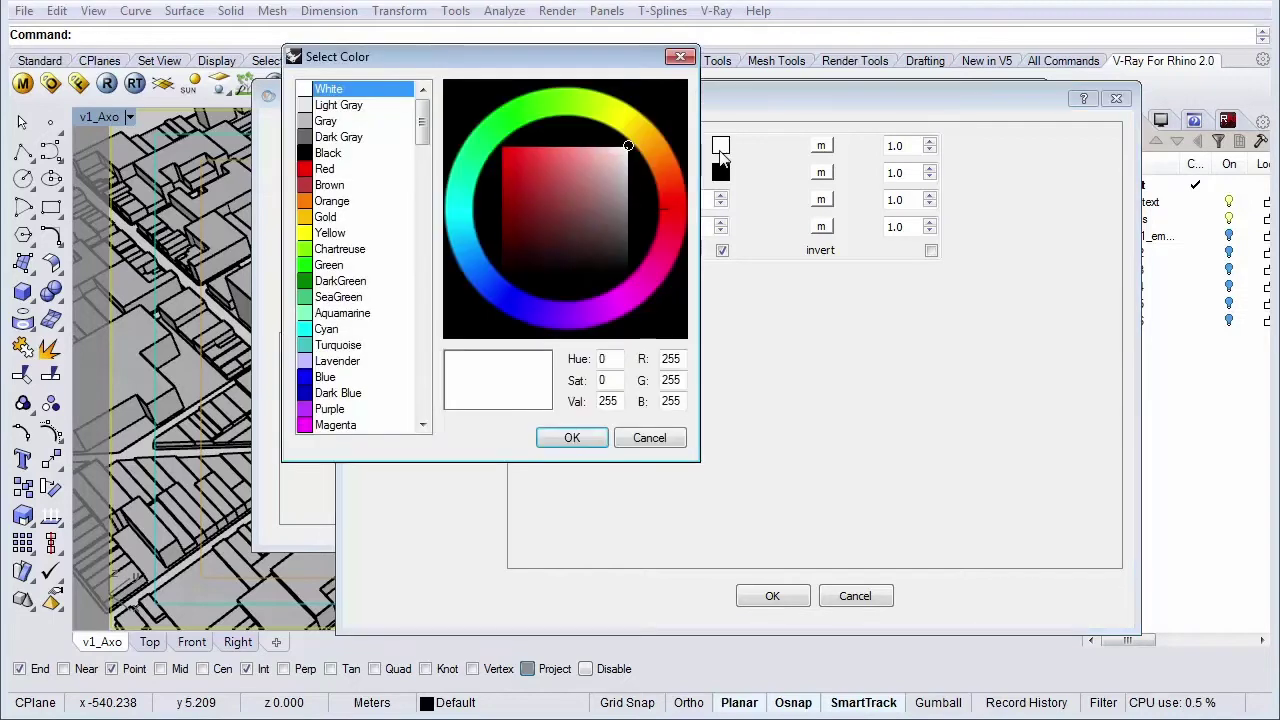
pyautogui.click(342, 123)
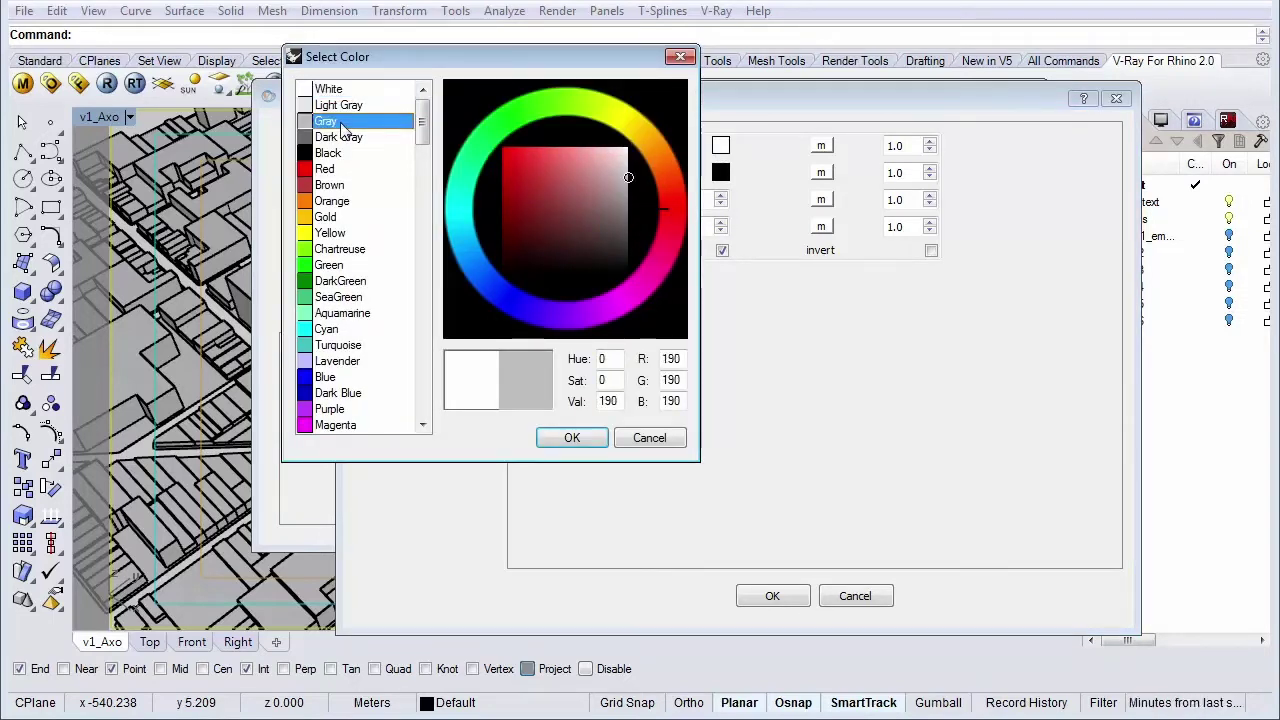
pyautogui.click(571, 441)
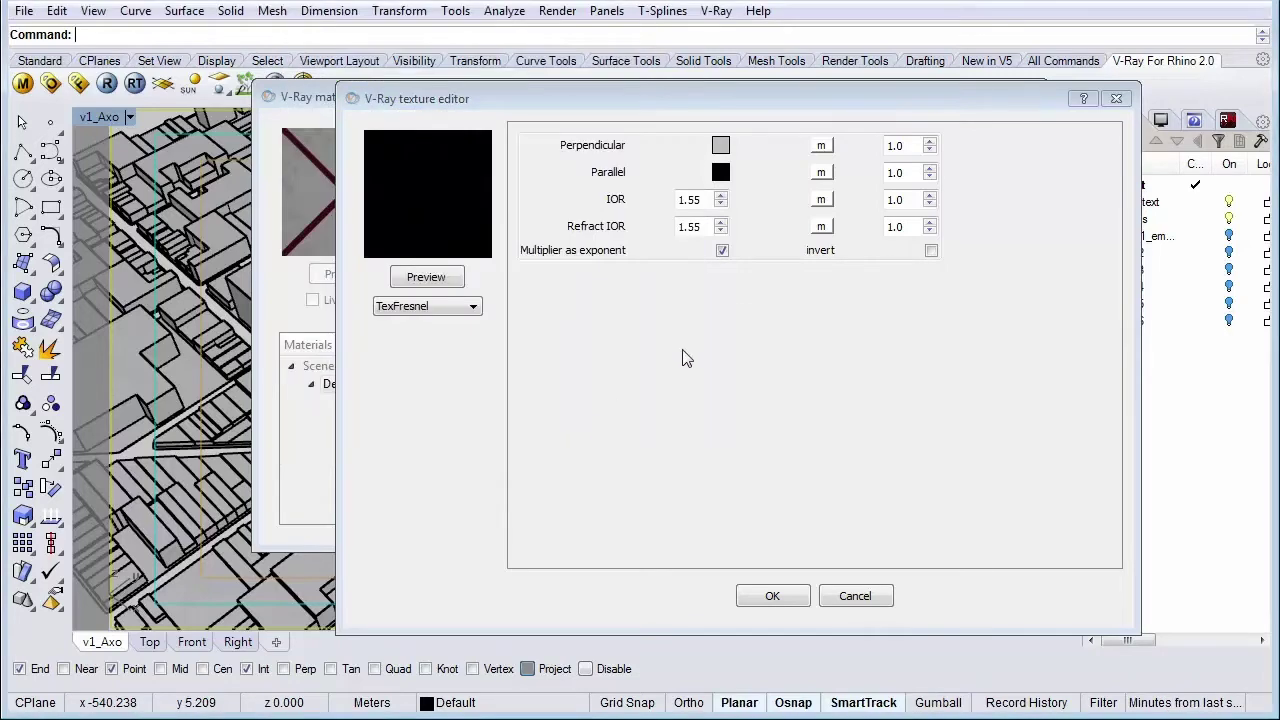
pyautogui.doubleClick(709, 204)
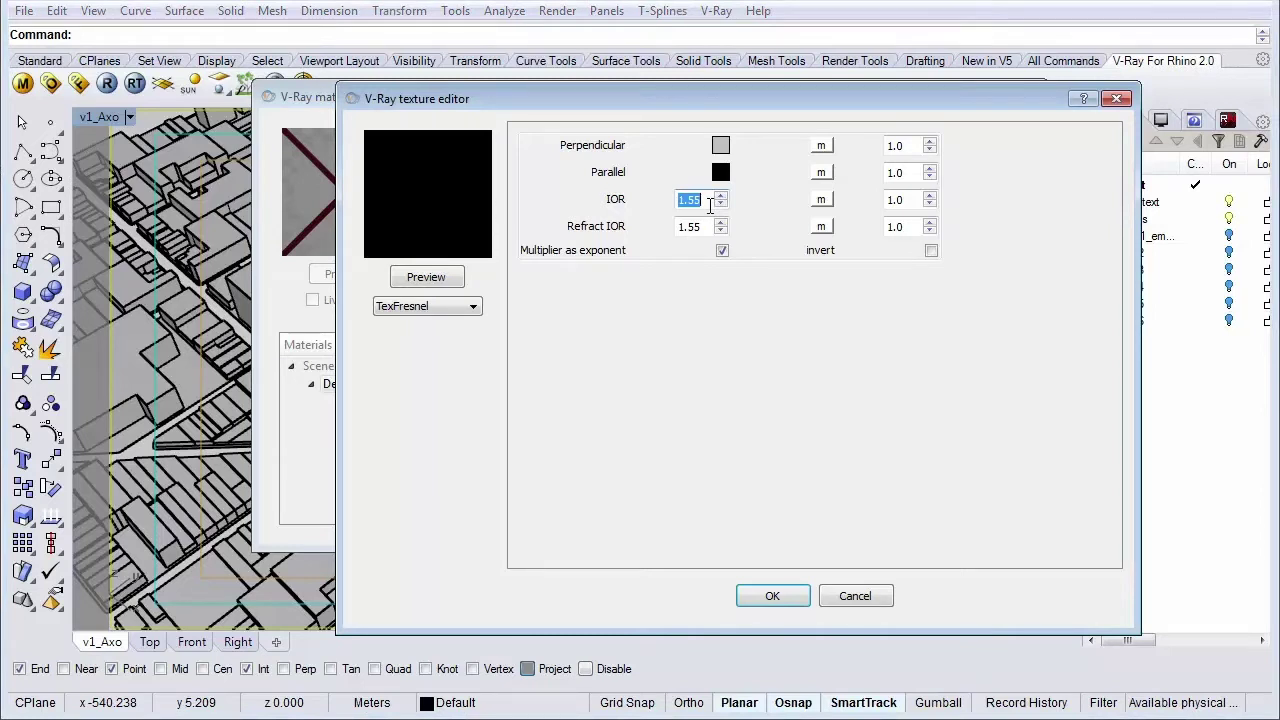
pyautogui.write('1.22')
pyautogui.click(775, 598)
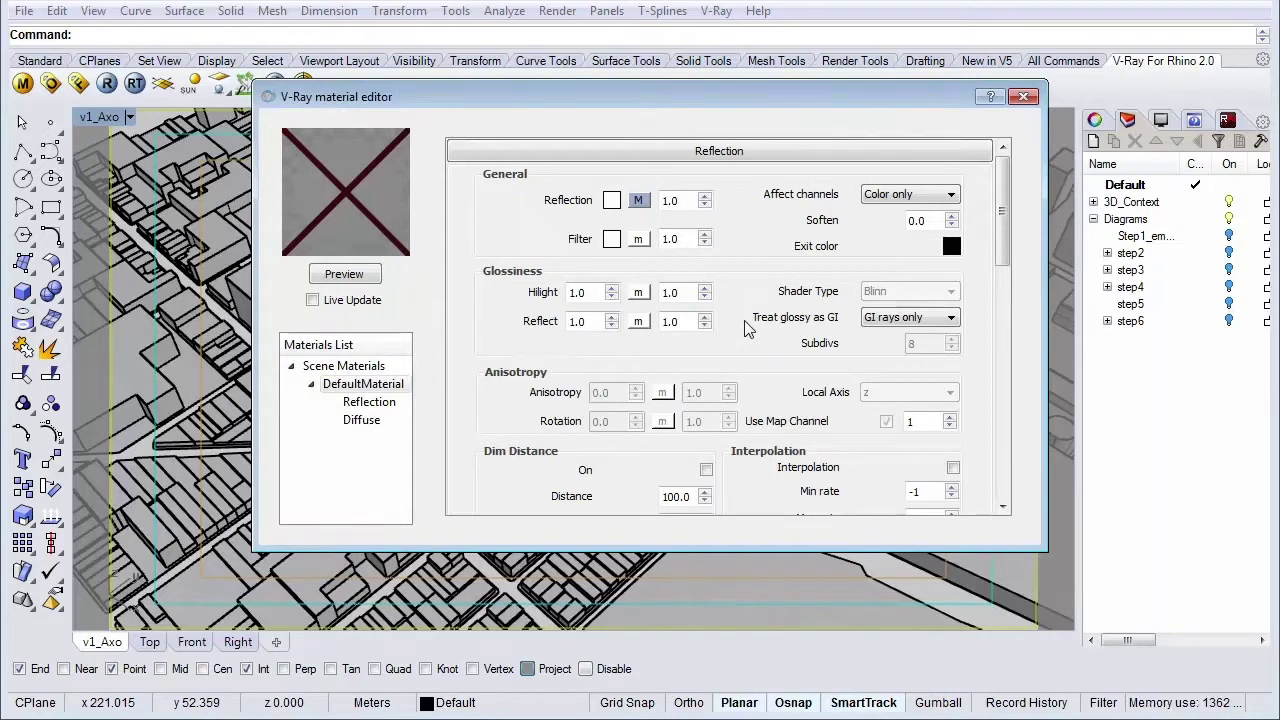
# Step: Set the Reflection layer's reflect glossiness to 0.65 and generate the material preview
pyautogui.doubleClick(592, 321)
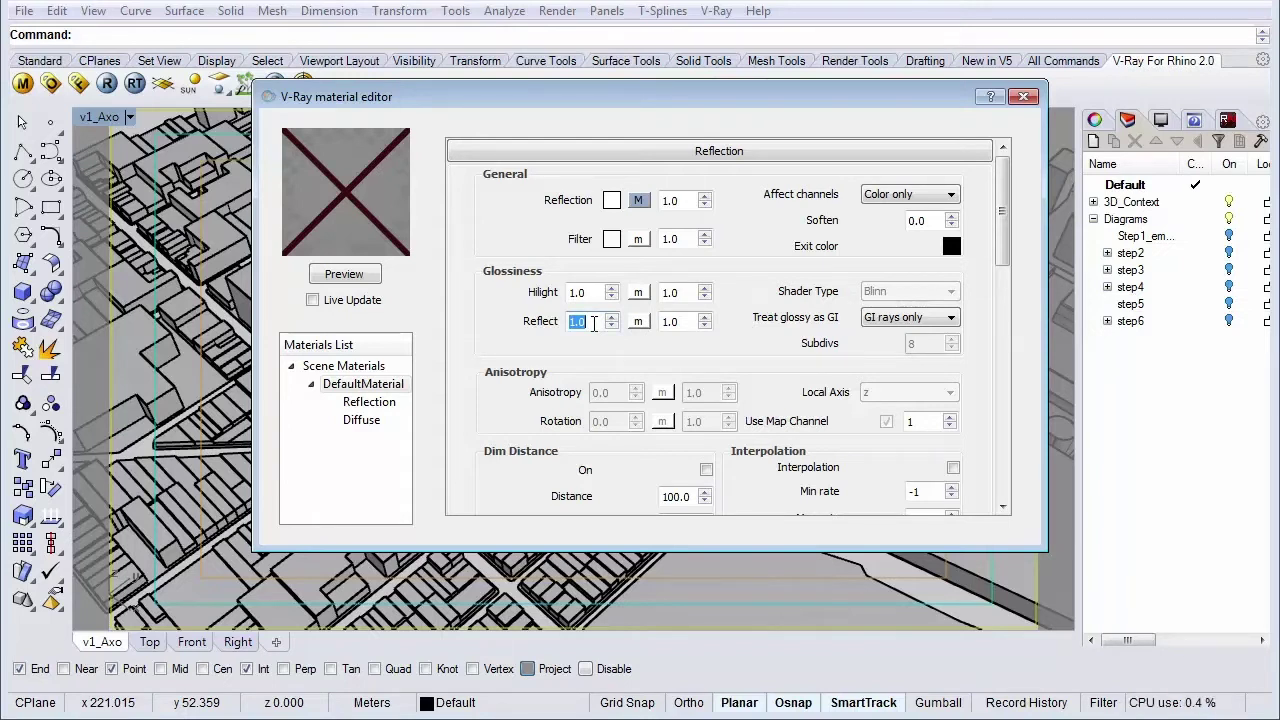
pyautogui.write('0.65')
pyautogui.click(592, 296)
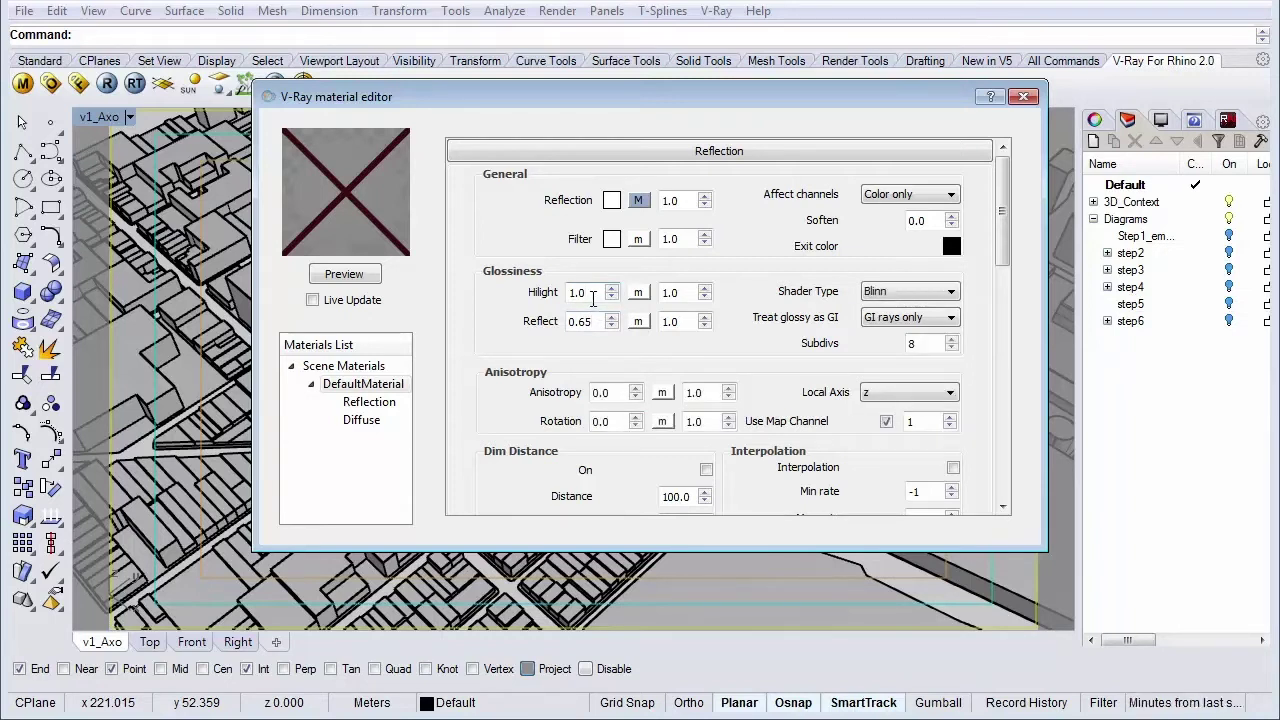
pyautogui.click(352, 276)
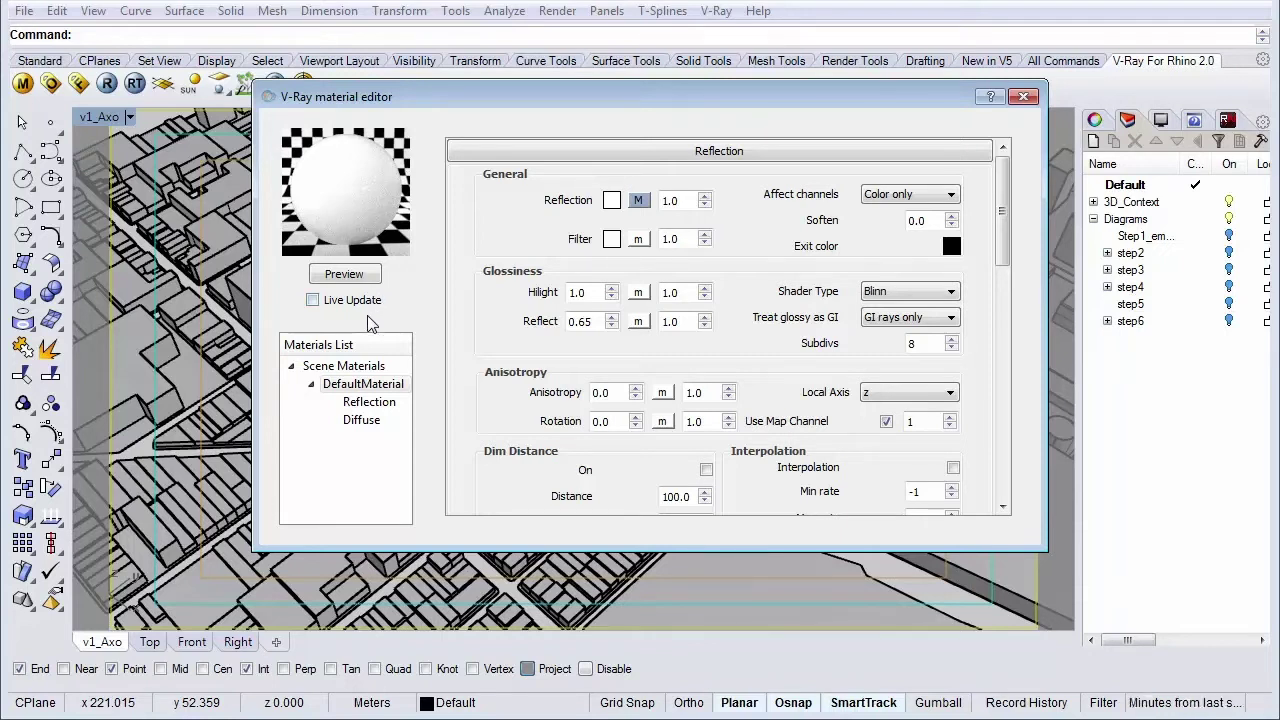
# Step: Rename the default material to Context3D
pyautogui.click(312, 385)
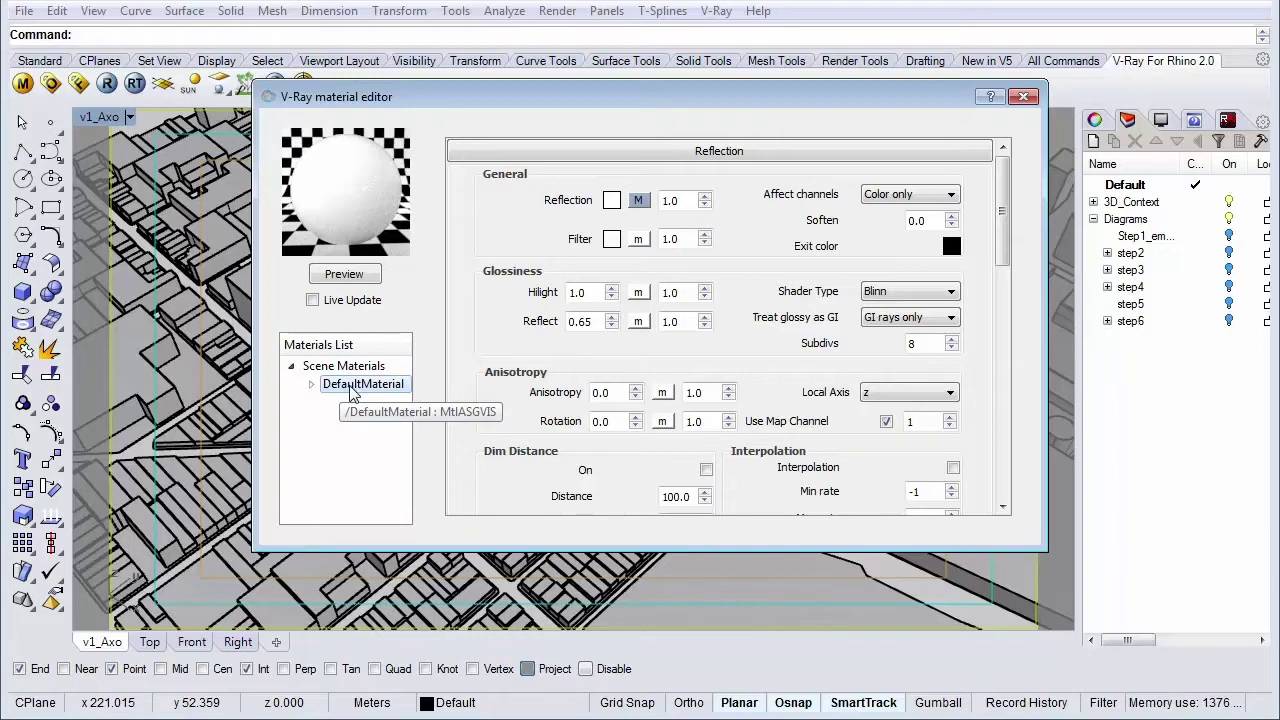
pyautogui.rightClick(352, 394)
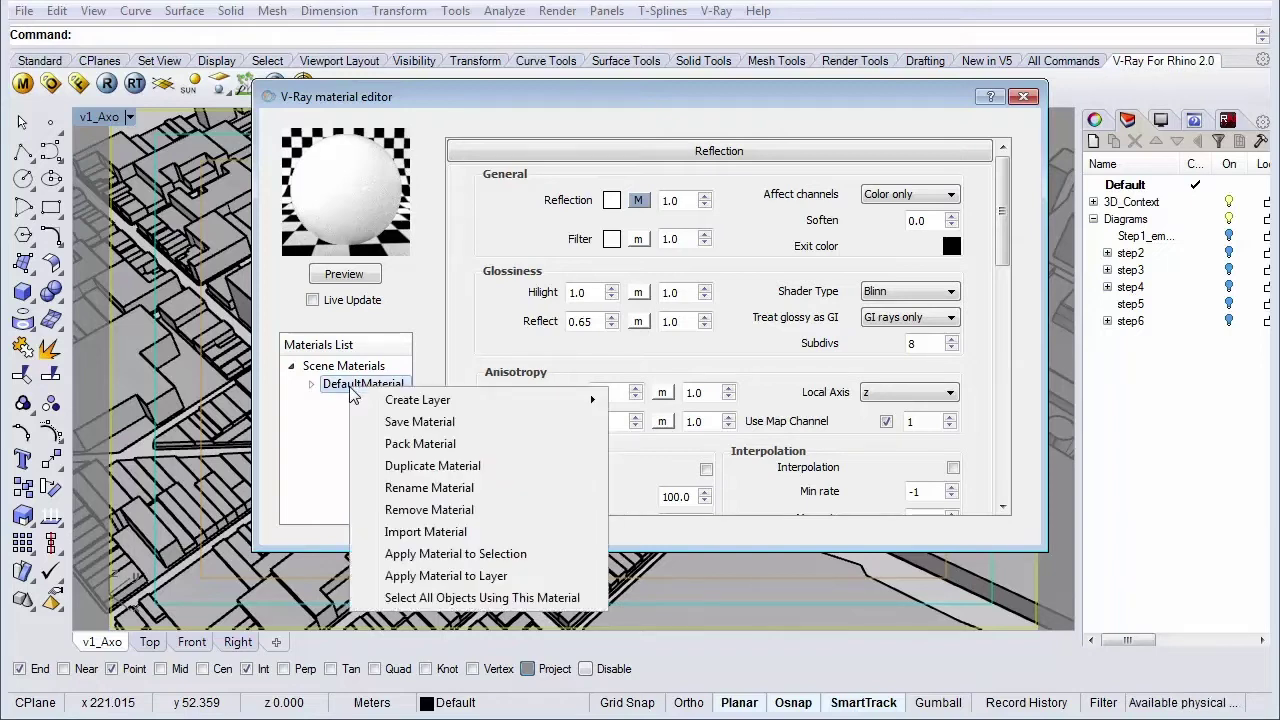
pyautogui.click(424, 487)
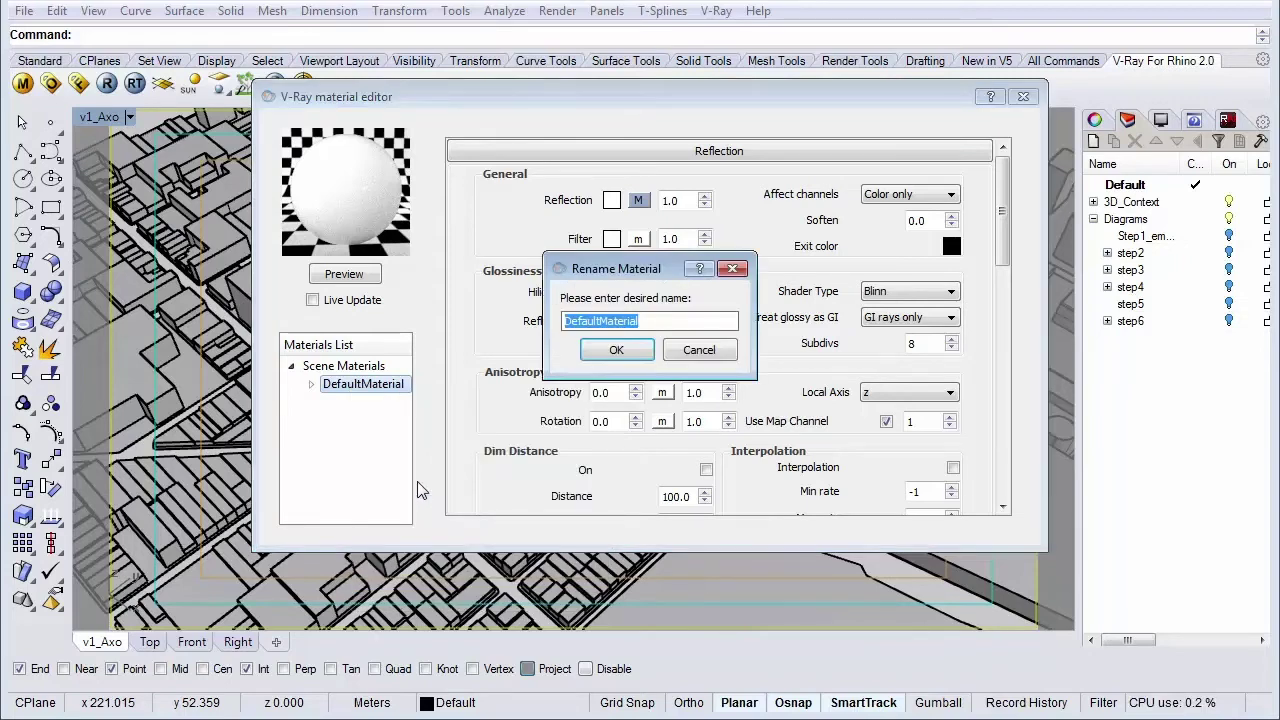
pyautogui.write('Cone')
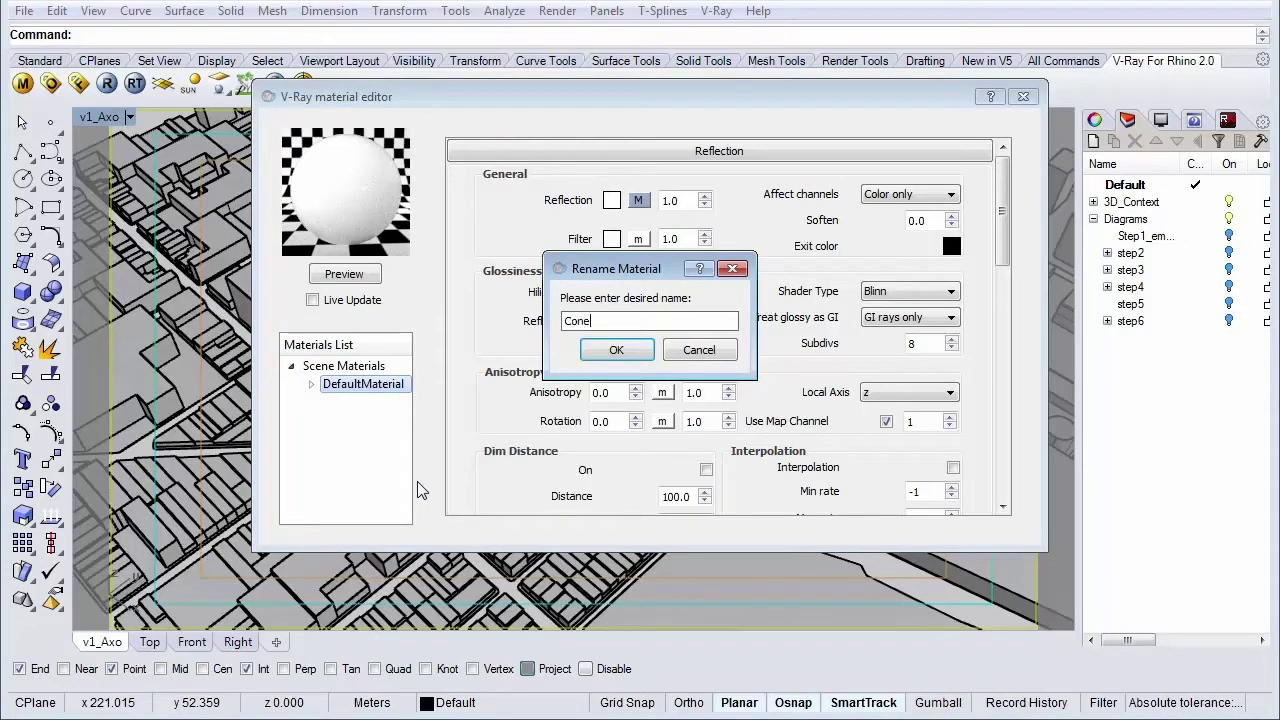
pyautogui.press('BackSpace')
pyautogui.write('text3D')
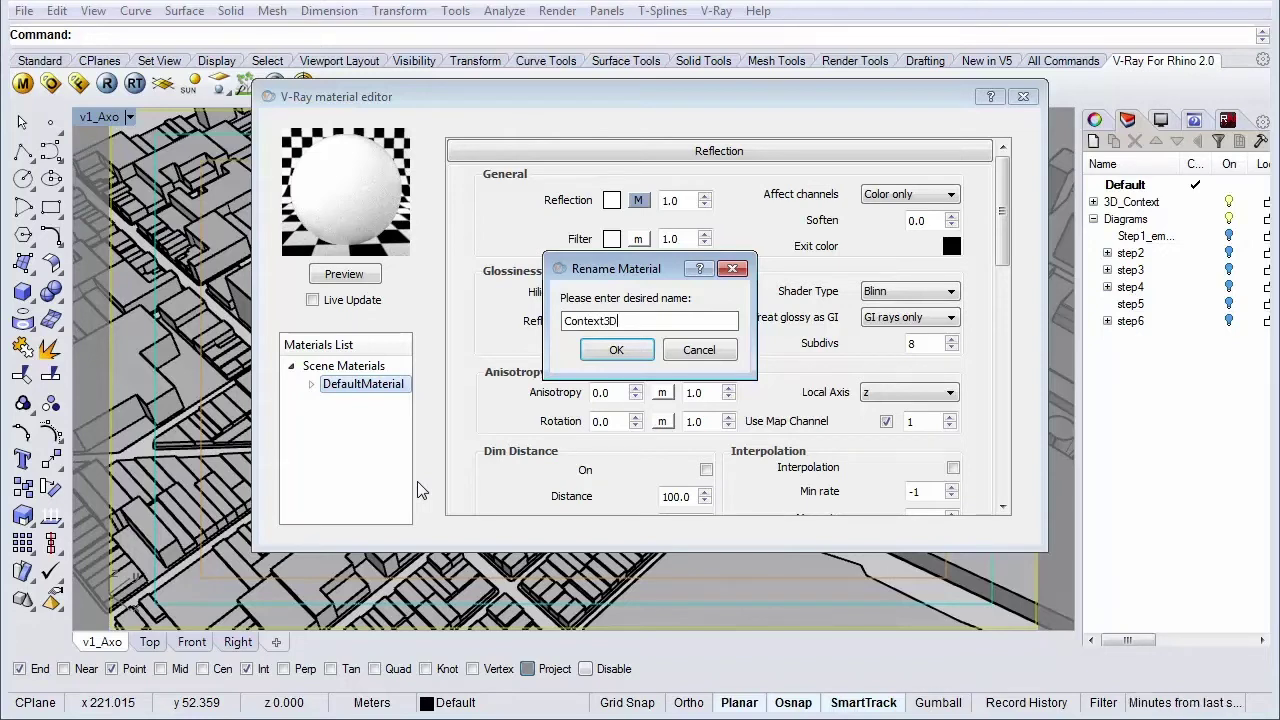
pyautogui.click(616, 350)
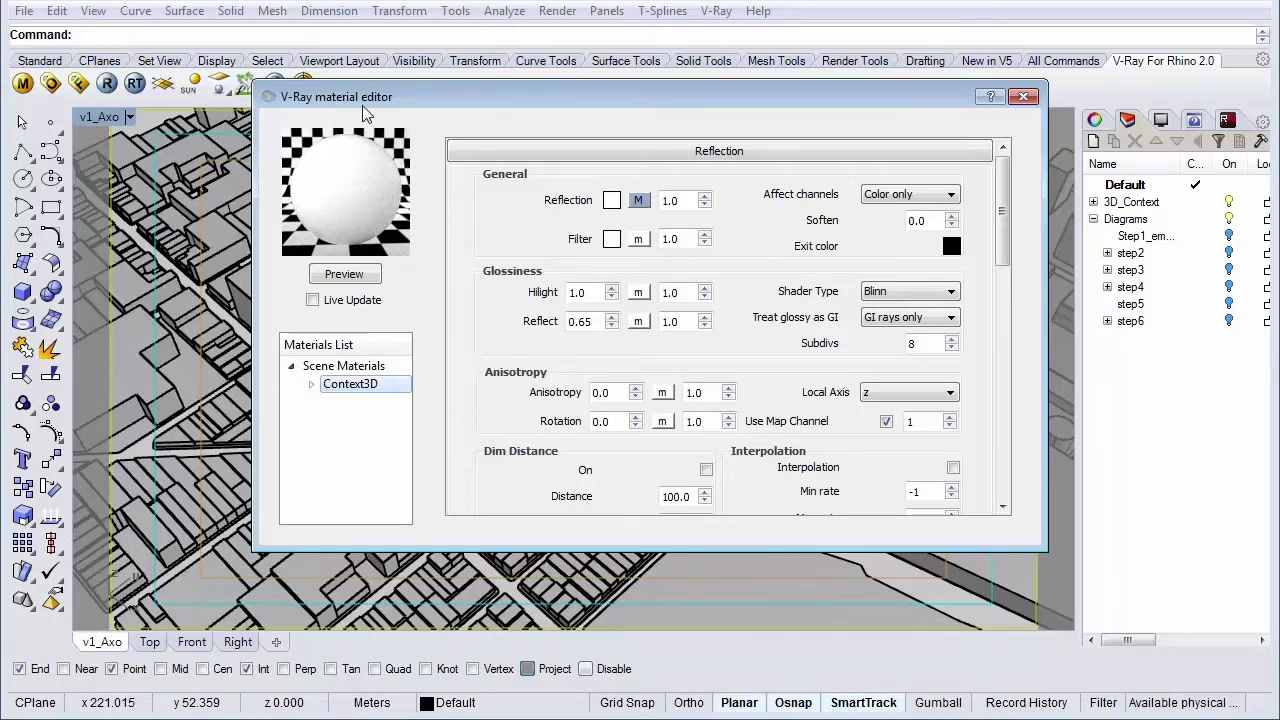
# Step: Duplicate the Context3D material in the scene materials
pyautogui.moveTo(363, 105); pyautogui.dragTo(353, 47)
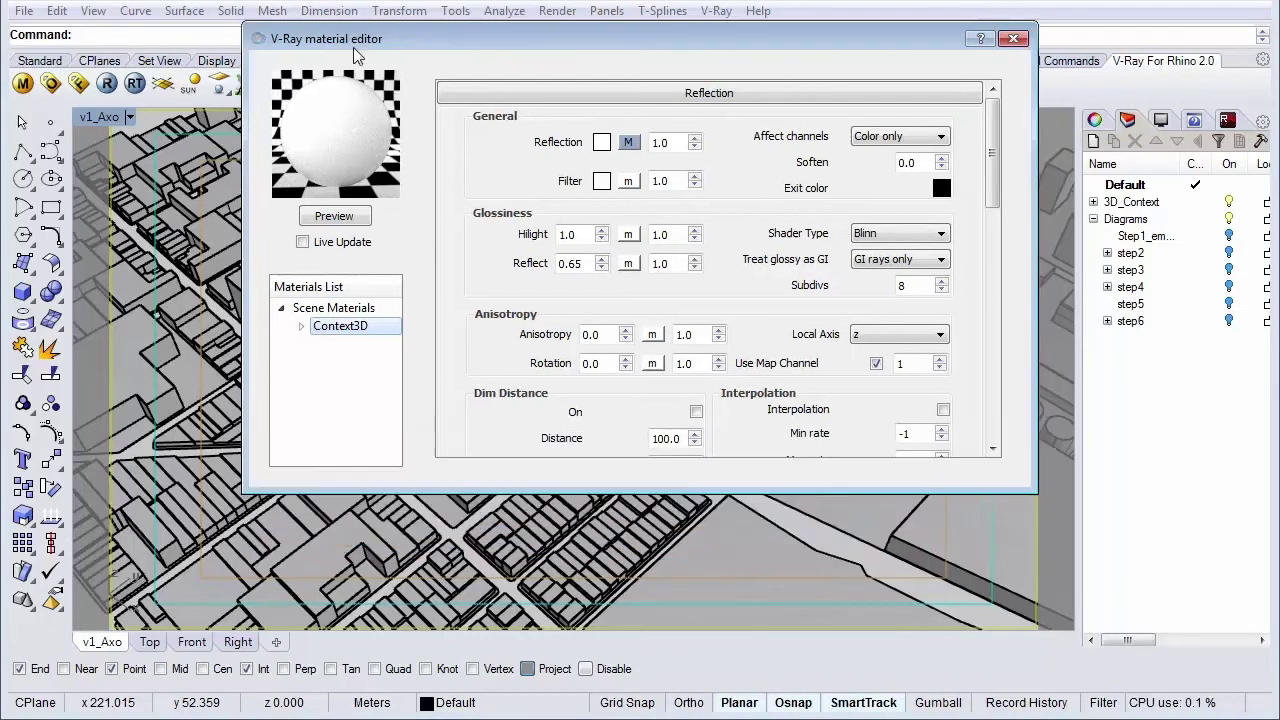
pyautogui.rightClick(344, 337)
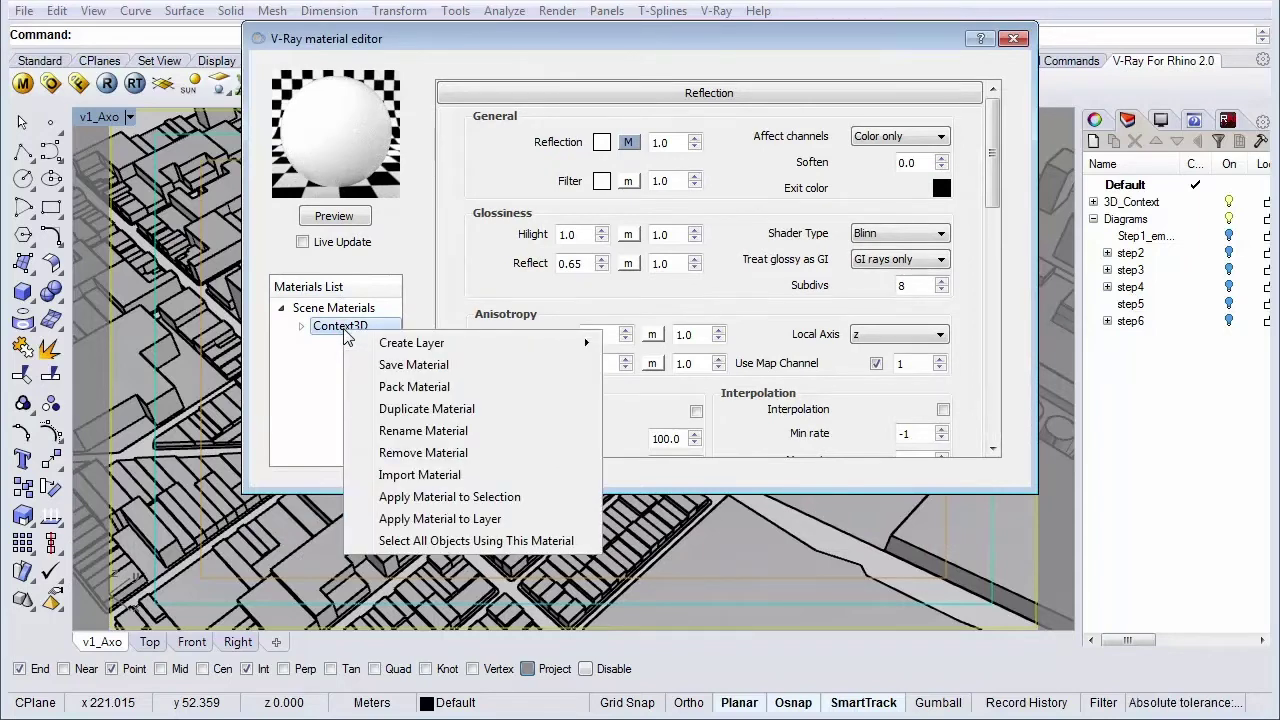
pyautogui.click(428, 410)
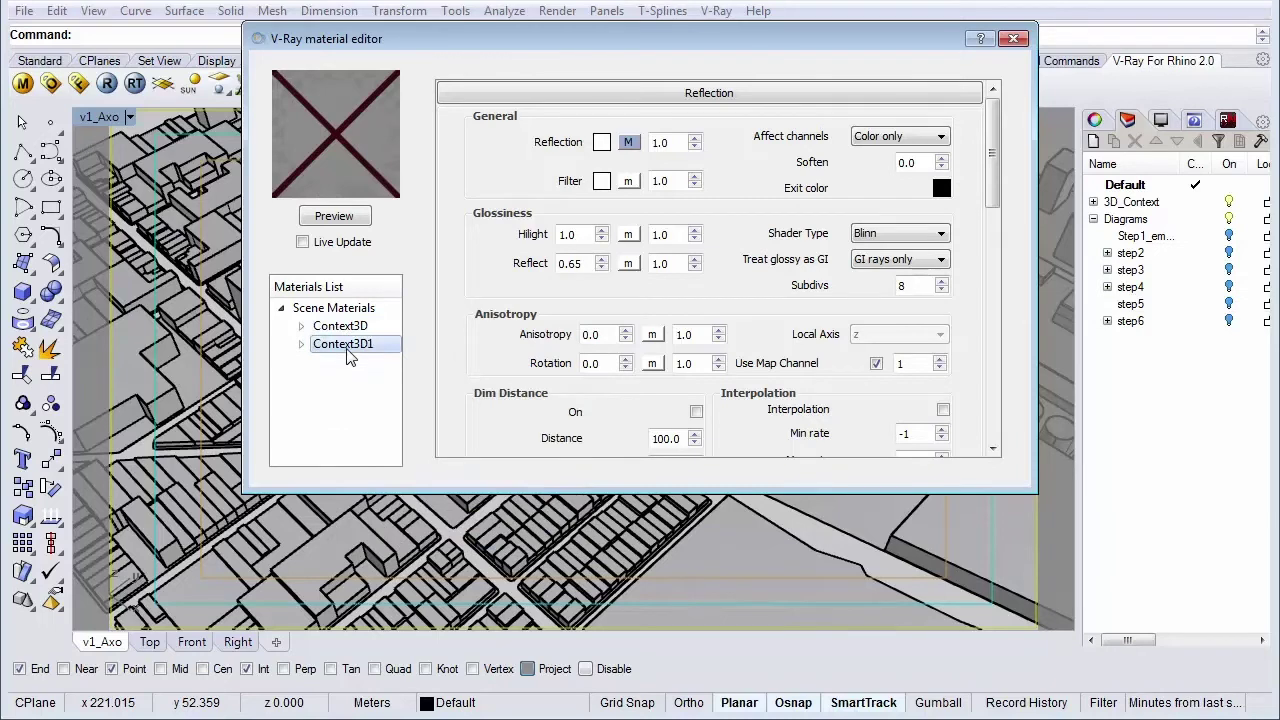
# Step: Rename the duplicated Context3D1 material to Streets
pyautogui.rightClick(348, 350)
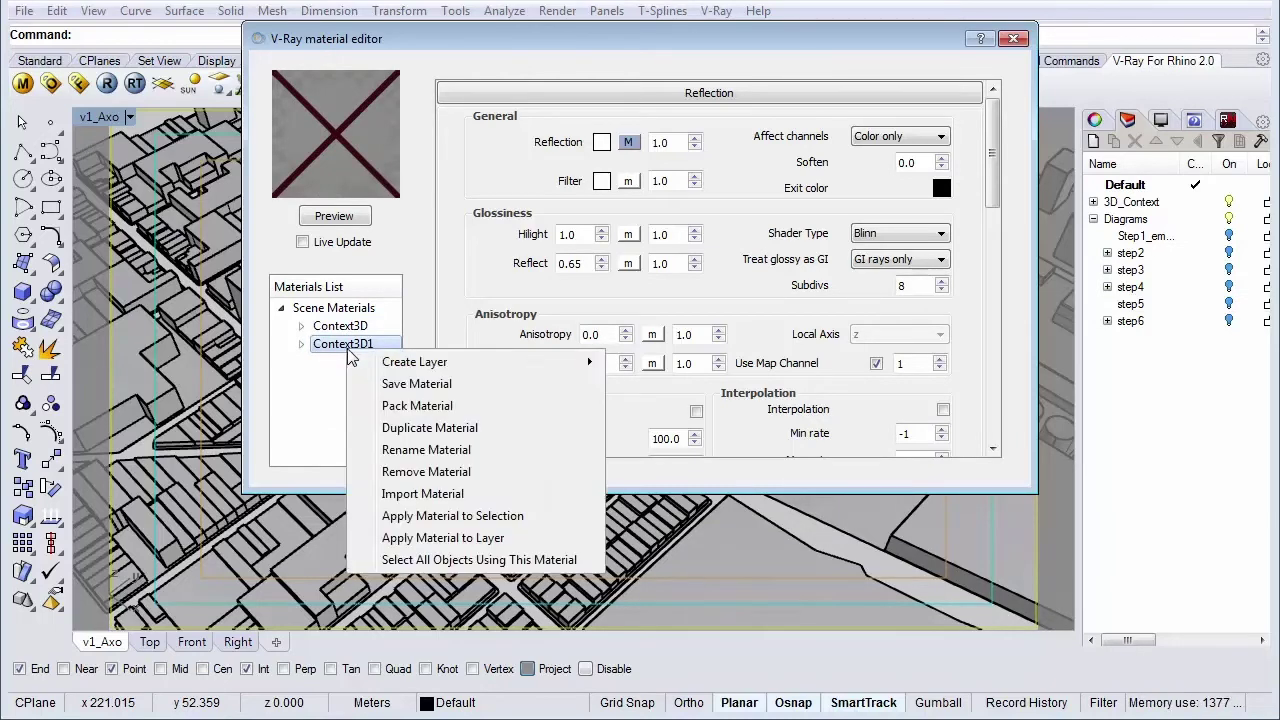
pyautogui.click(418, 449)
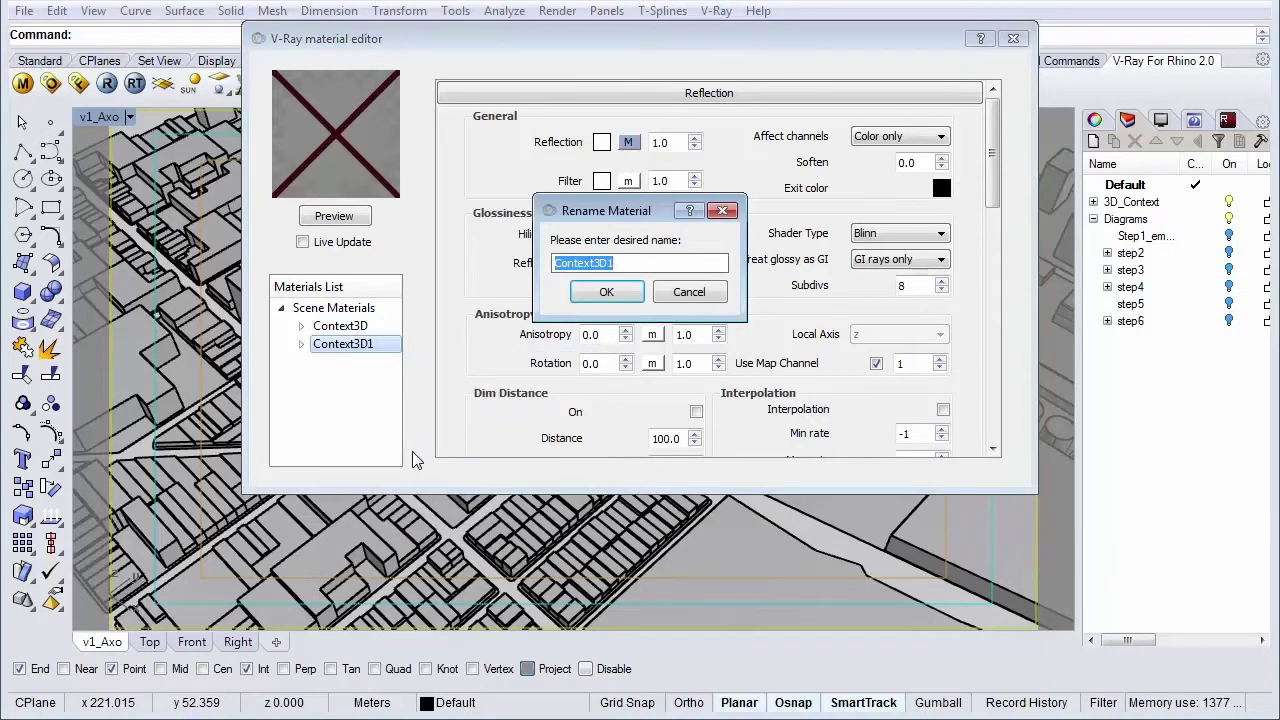
pyautogui.write('Street')
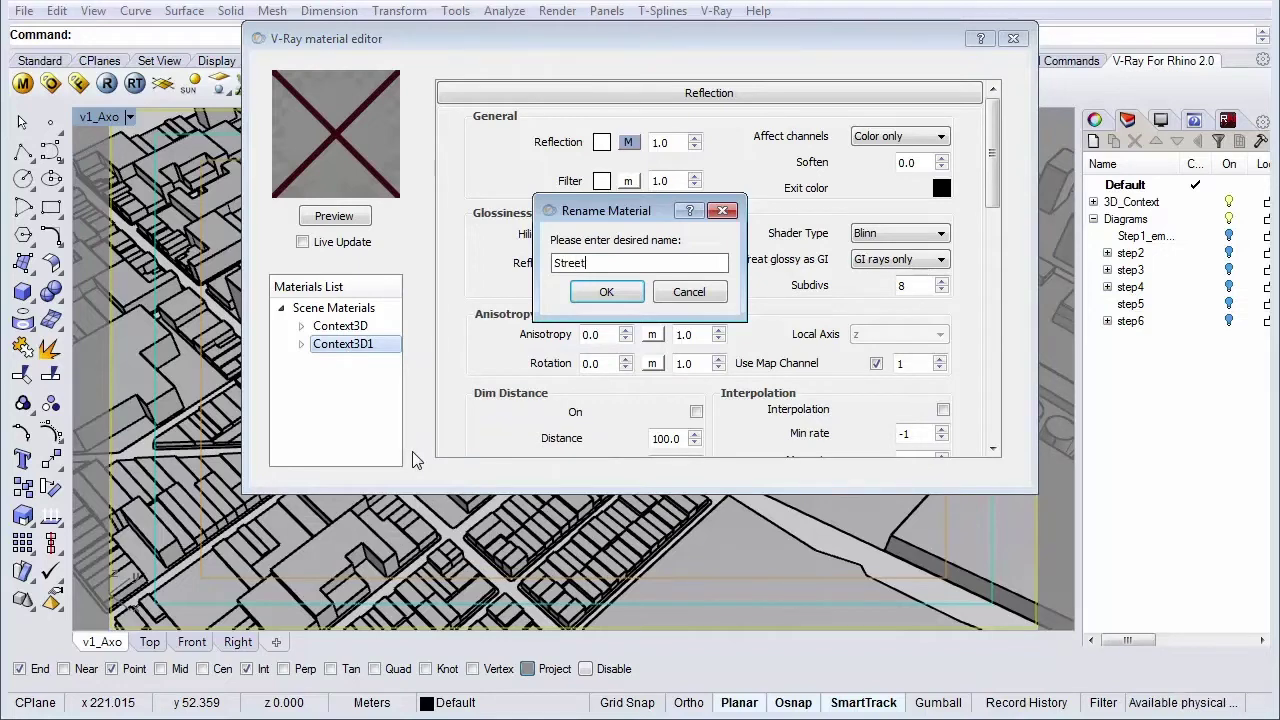
pyautogui.write('s')
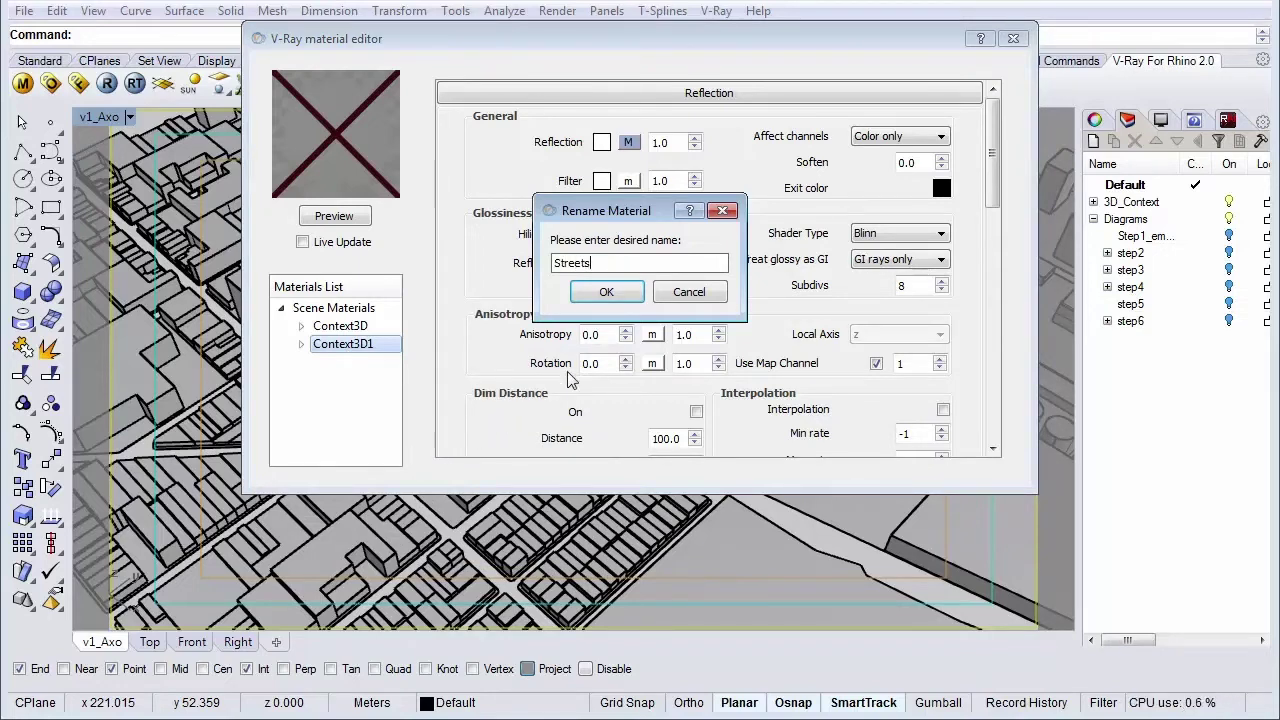
pyautogui.click(604, 294)
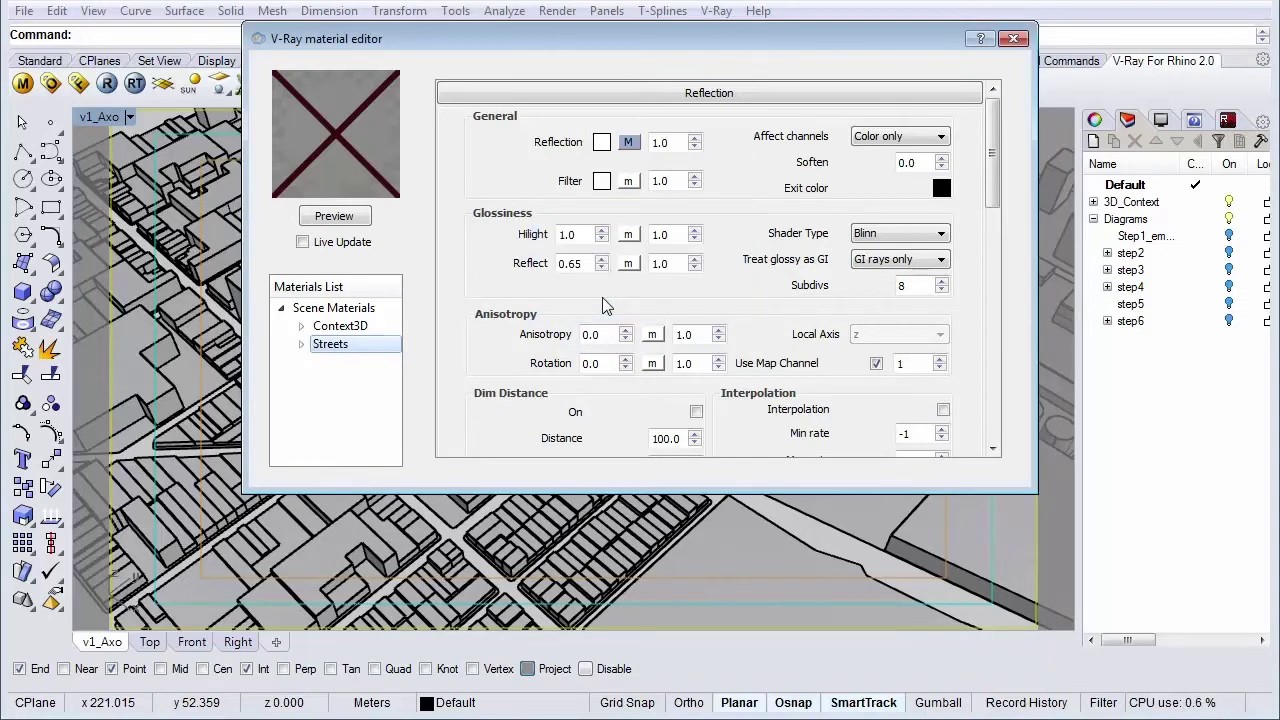
# Step: Duplicate the Streets material and rename the copy to Sidewalks
pyautogui.rightClick(343, 352)
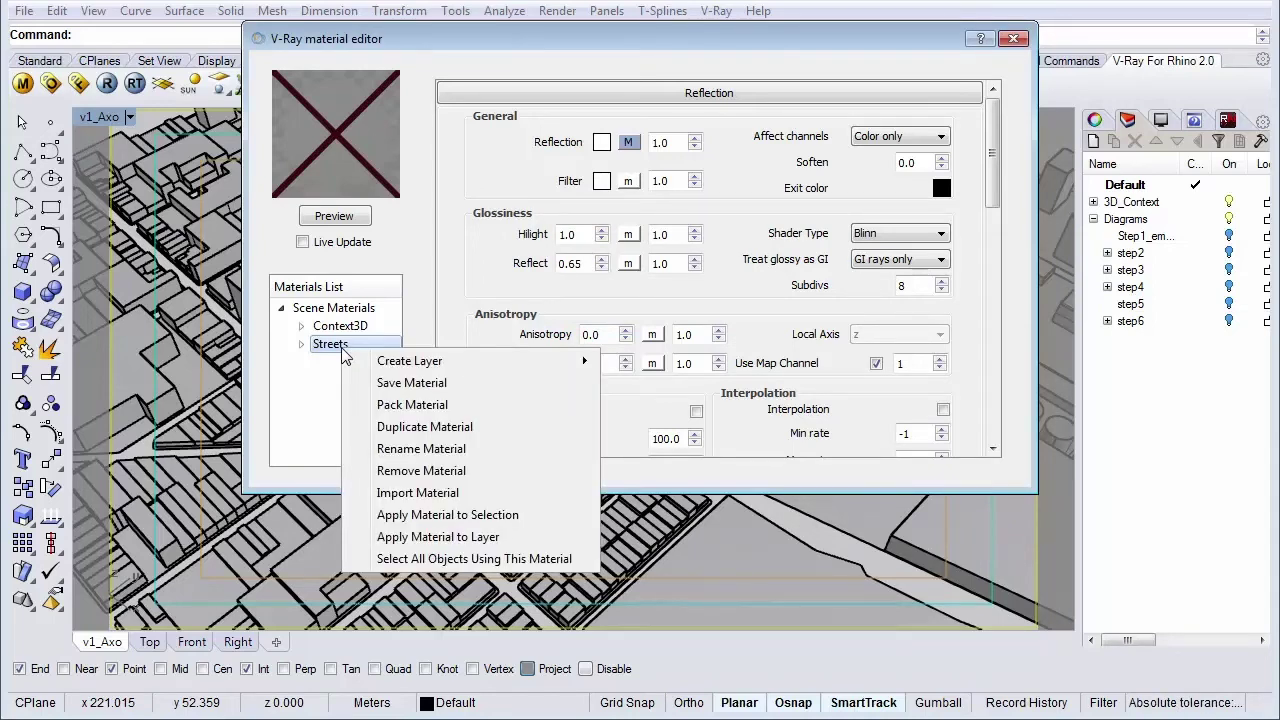
pyautogui.click(410, 436)
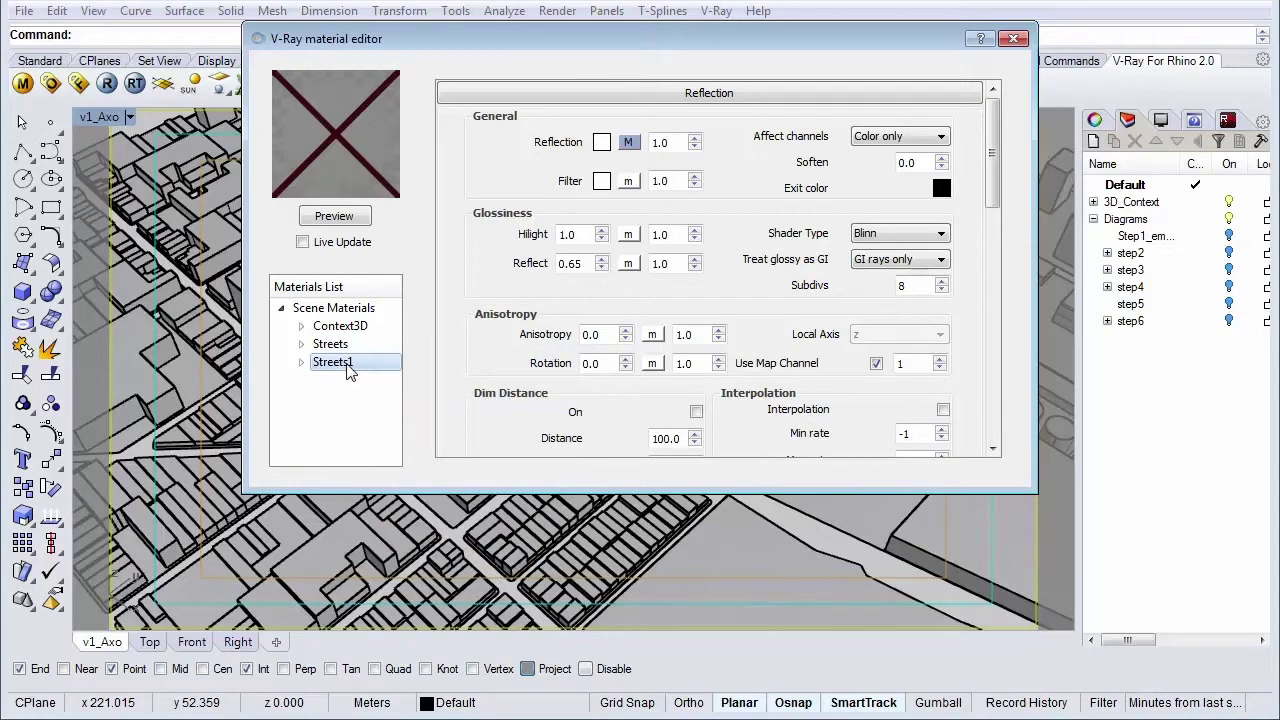
pyautogui.rightClick(340, 364)
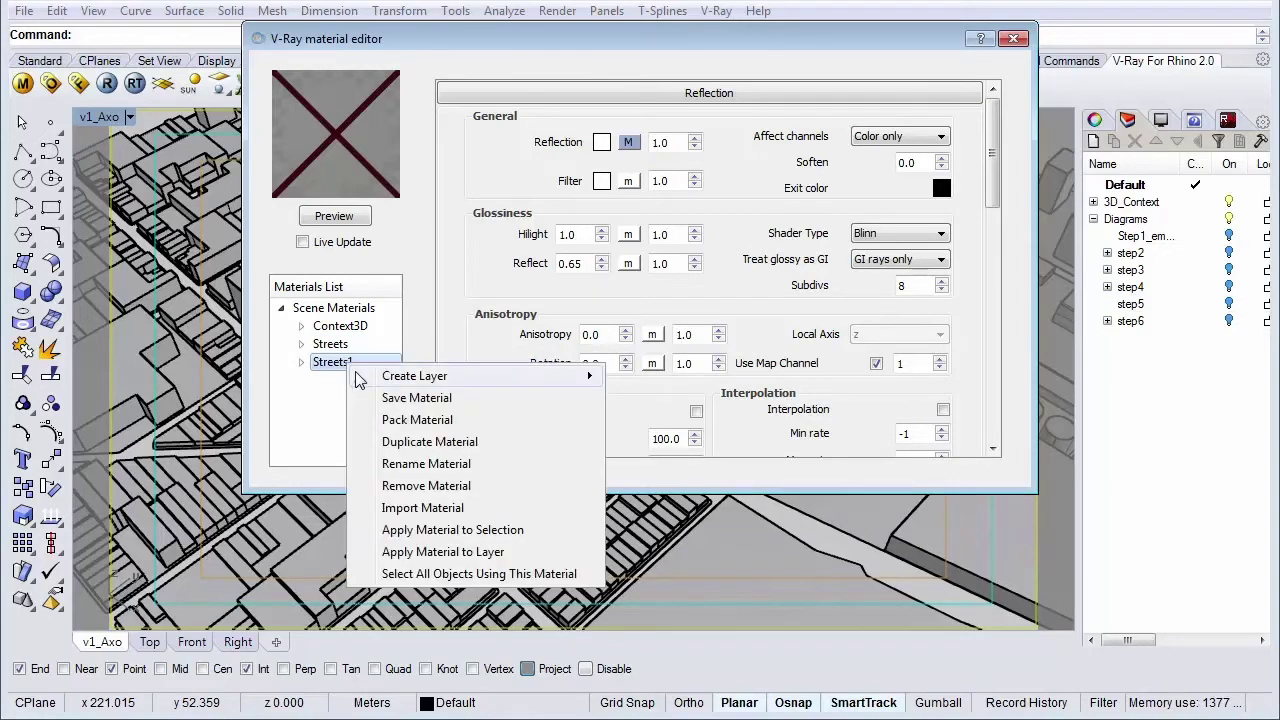
pyautogui.click(420, 466)
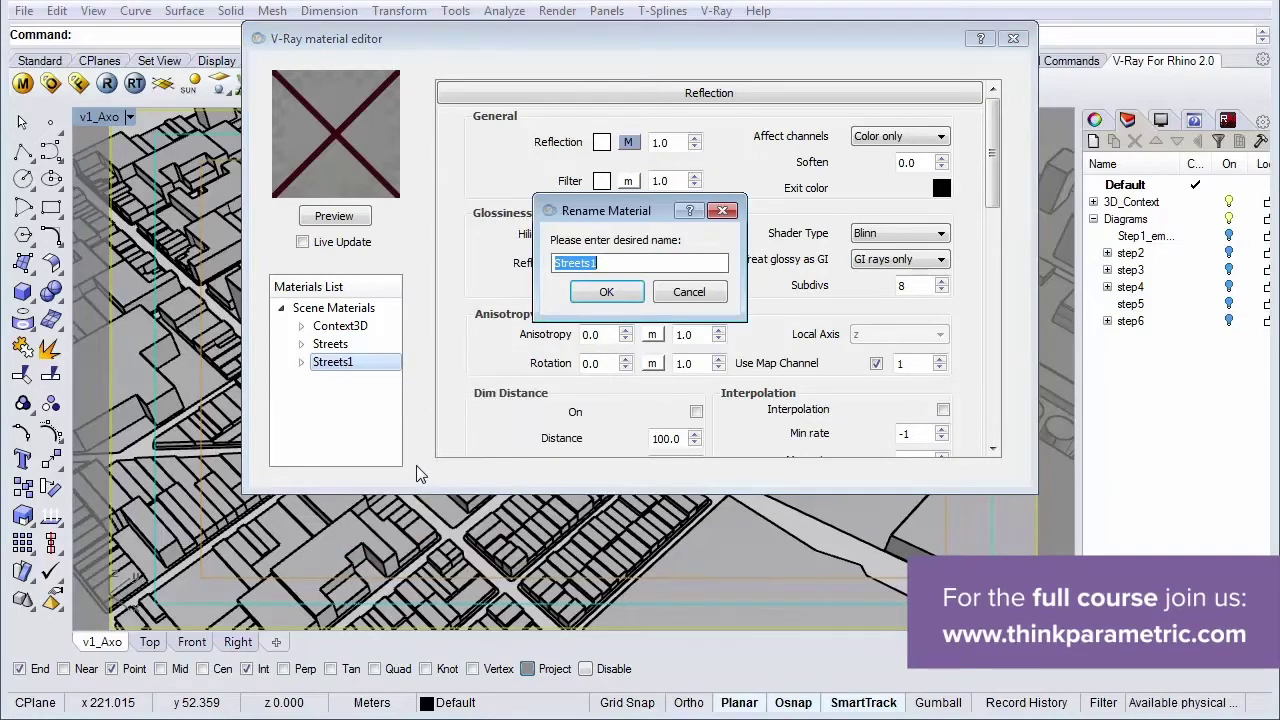
pyautogui.write('Sidewalks')
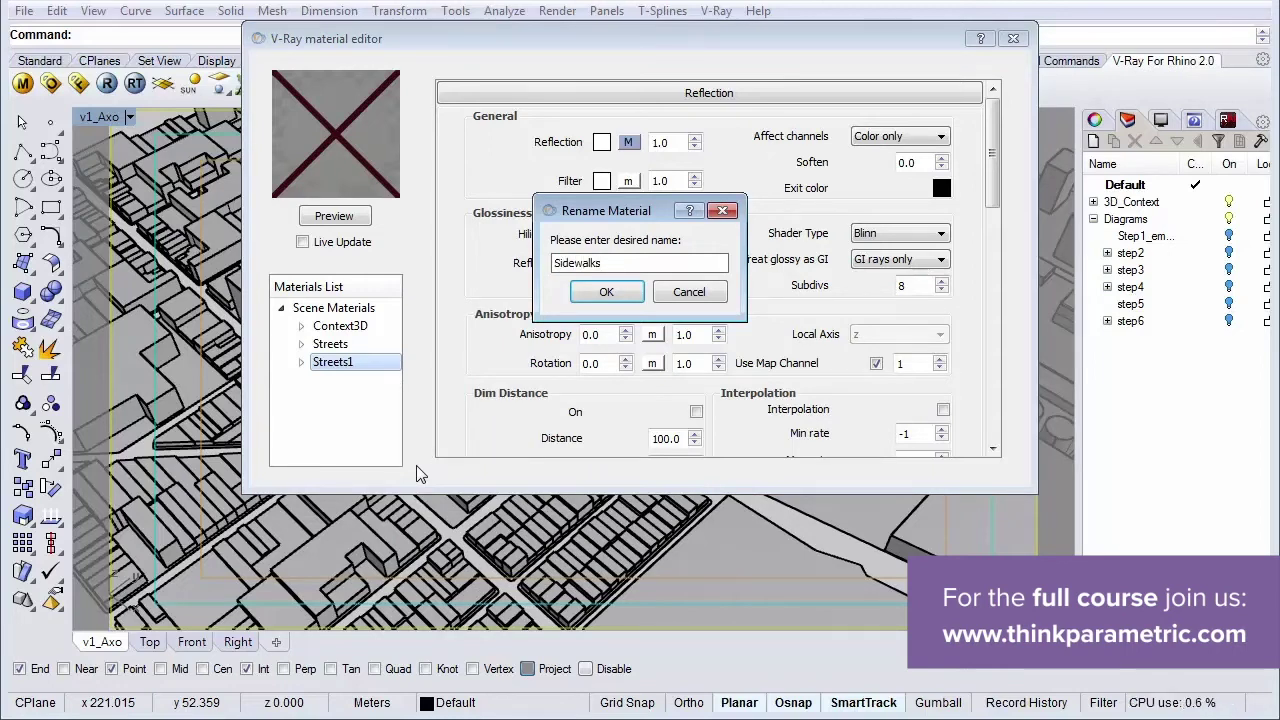
pyautogui.click(614, 293)
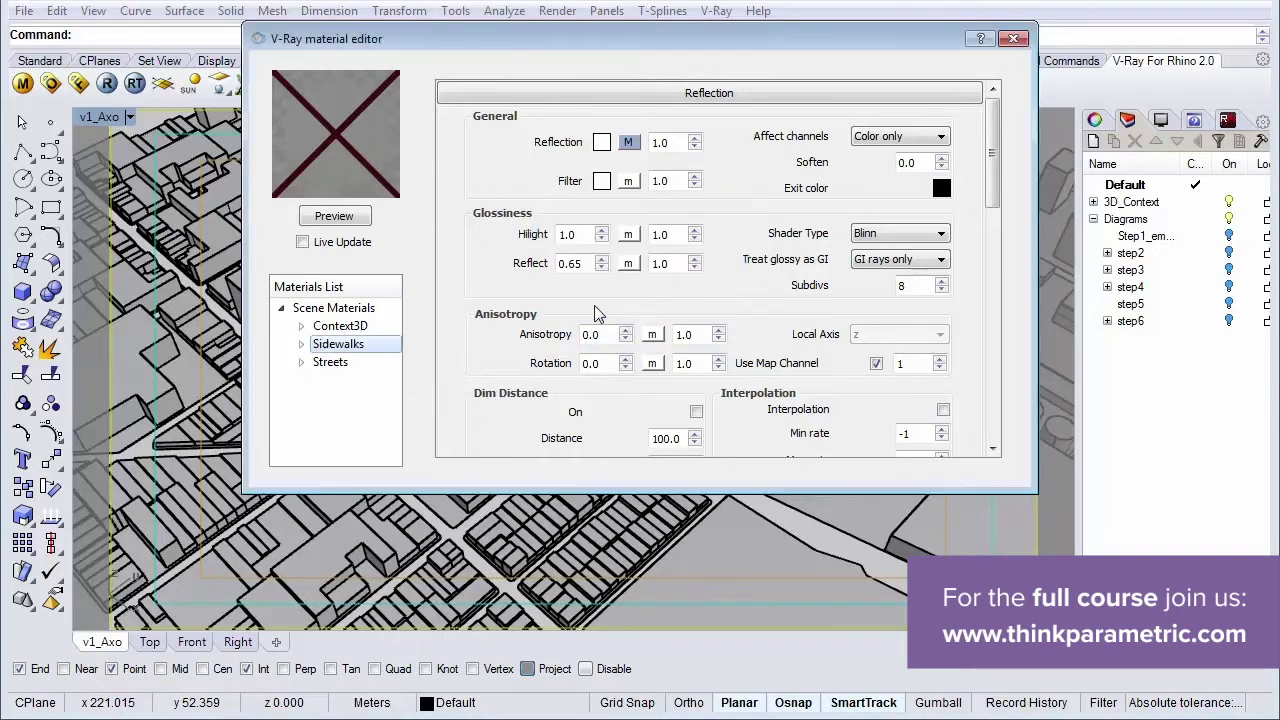
# Step: Duplicate the Streets material again and rename the copy to BuildingSite
pyautogui.rightClick(343, 368)
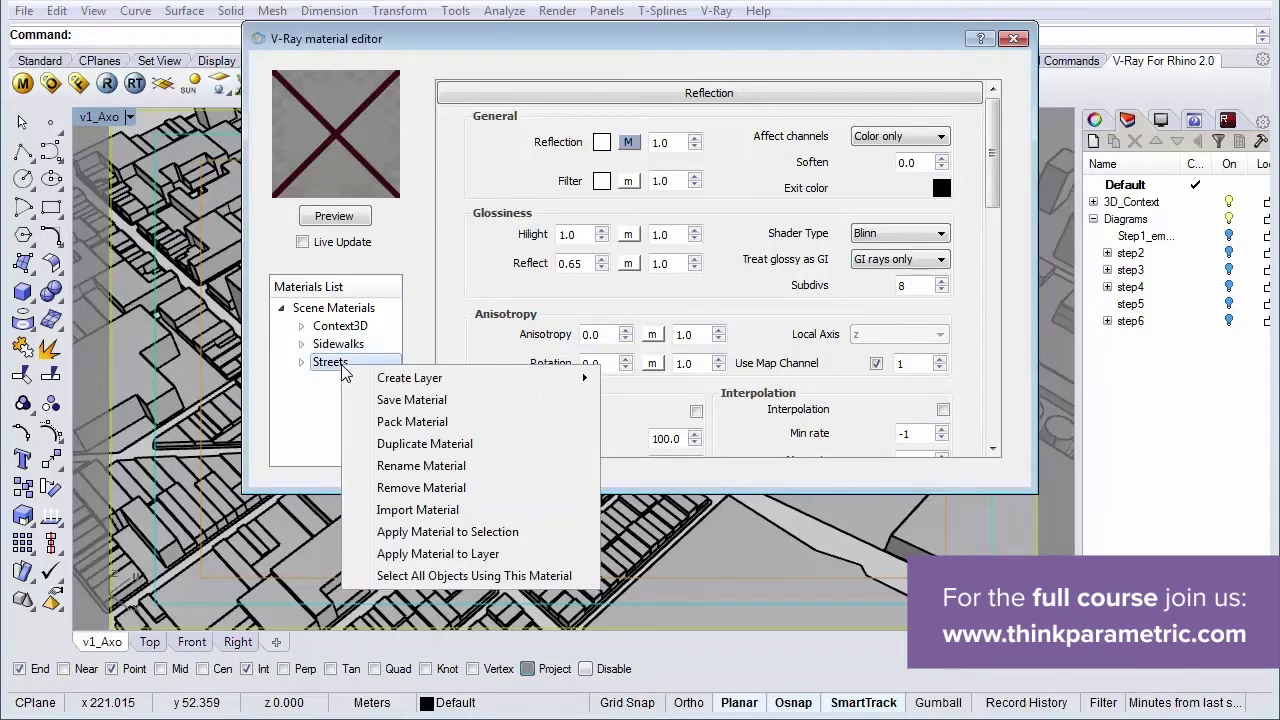
pyautogui.click(410, 447)
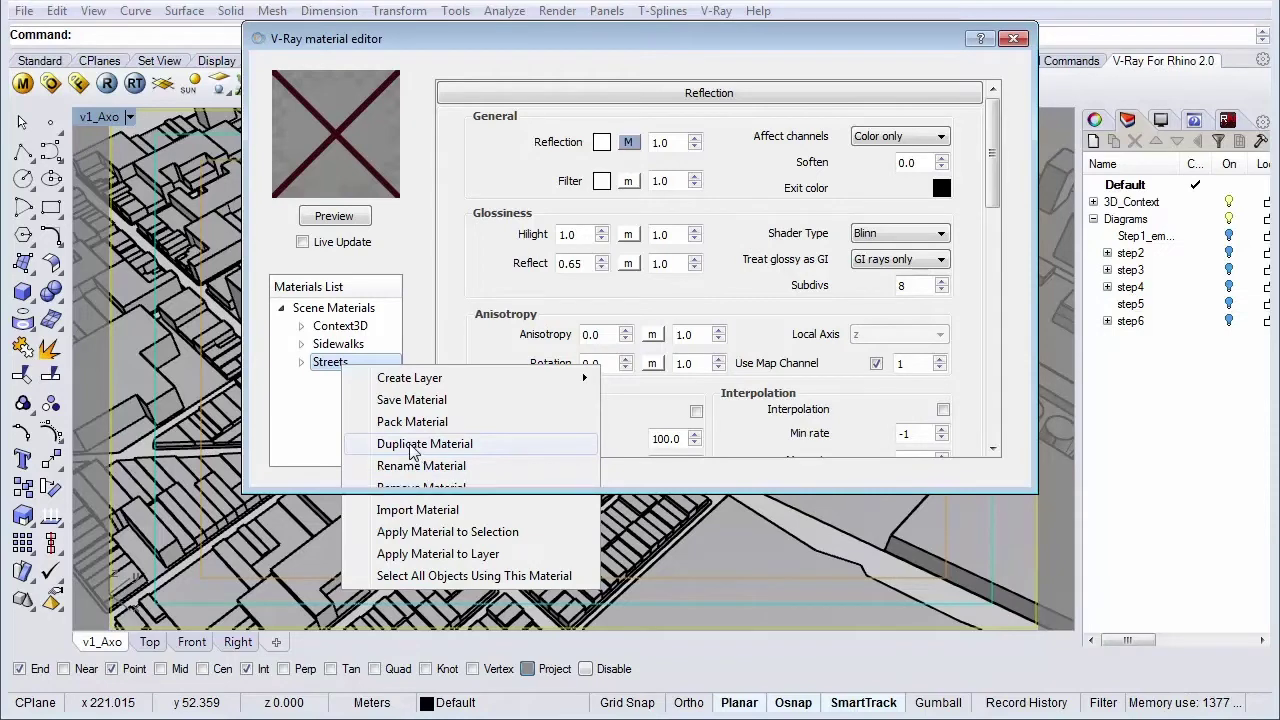
pyautogui.rightClick(338, 388)
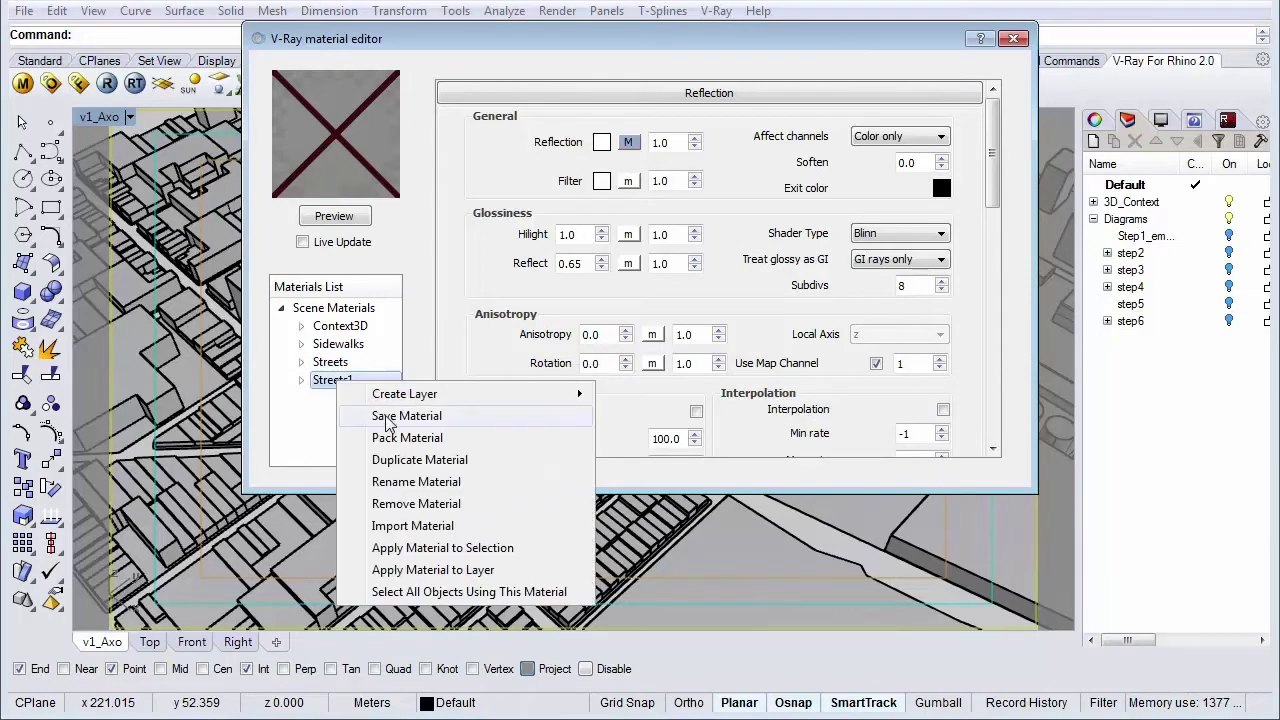
pyautogui.click(410, 480)
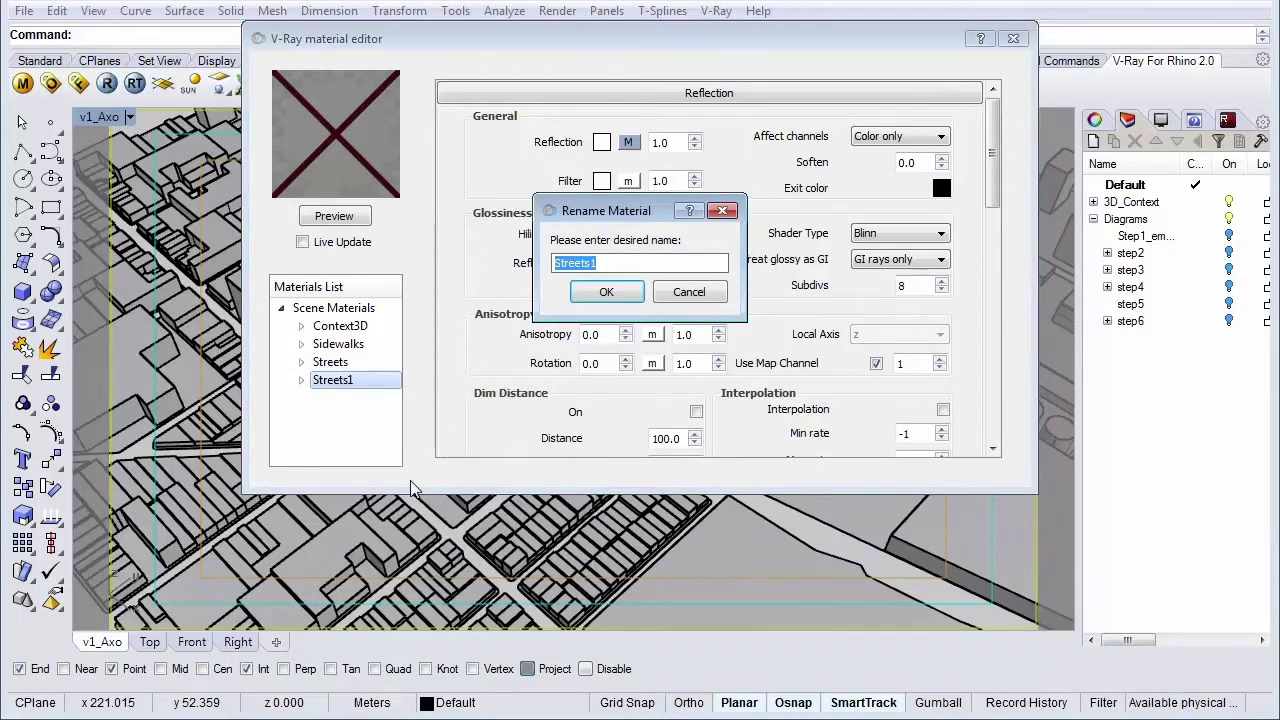
pyautogui.write('Bui')
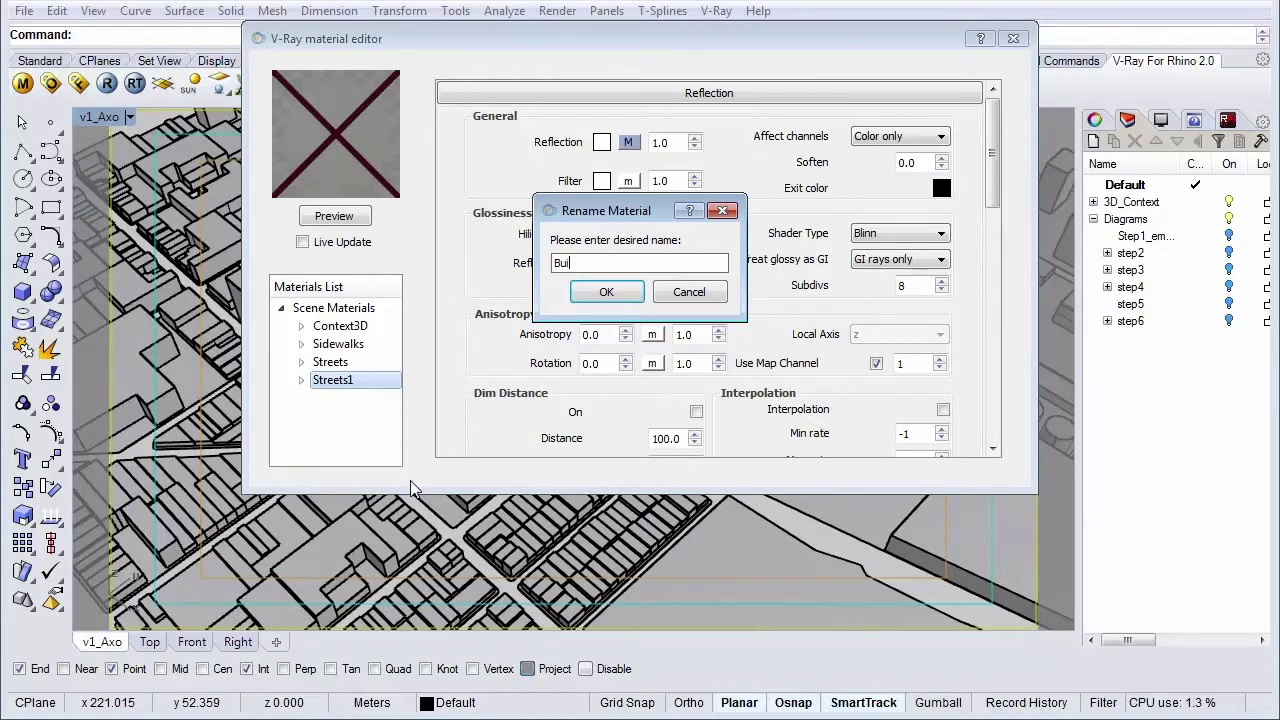
pyautogui.write('ldingSite')
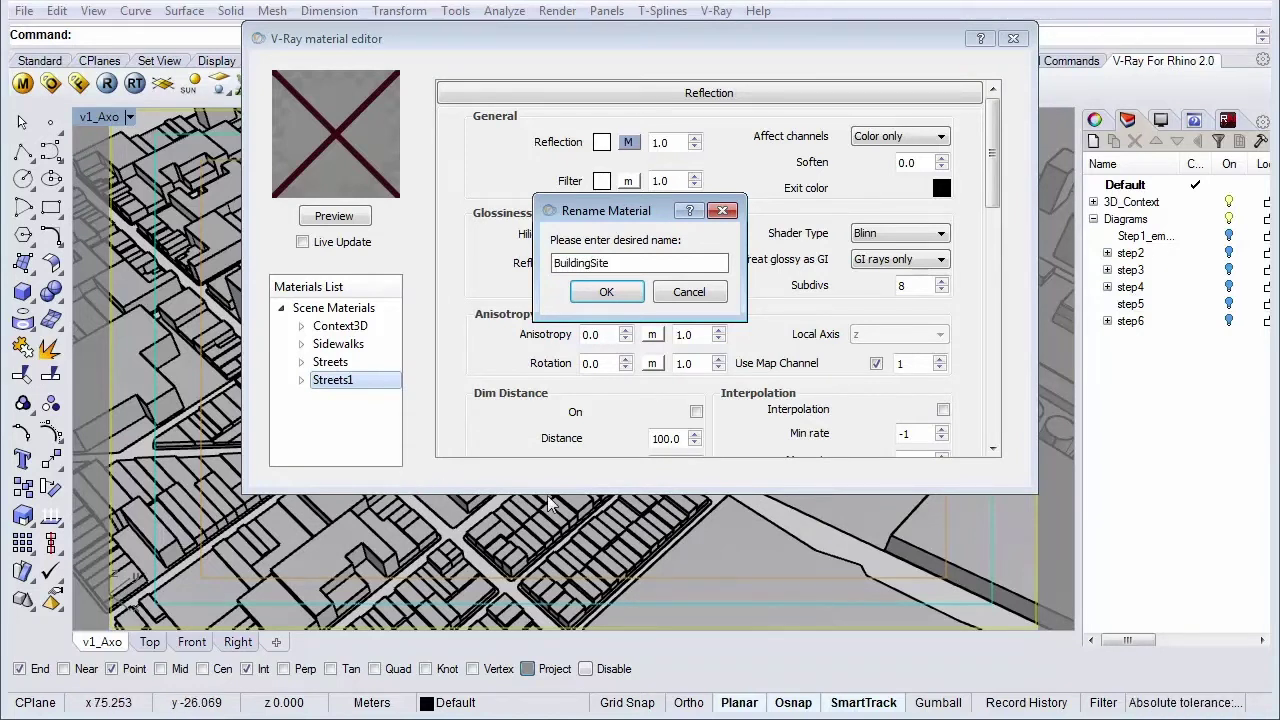
pyautogui.click(607, 292)
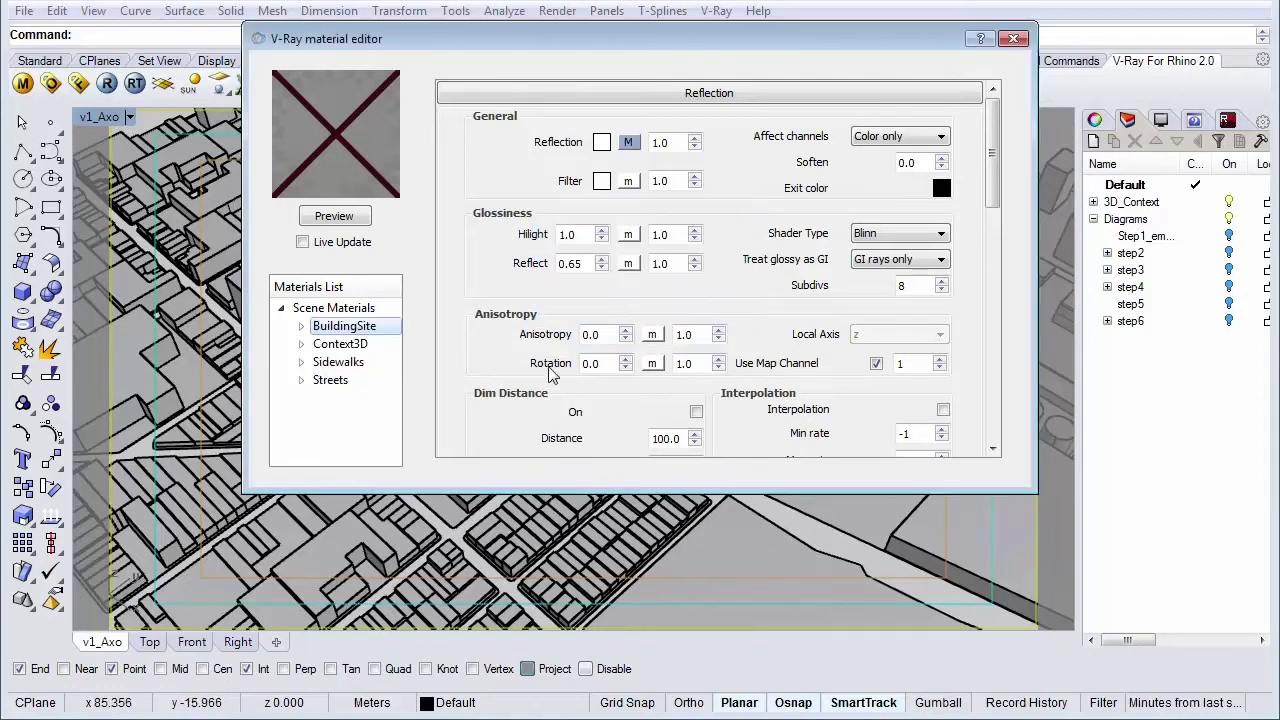
# Step: Create one more copy of the Streets material and rename it to People
pyautogui.rightClick(343, 386)
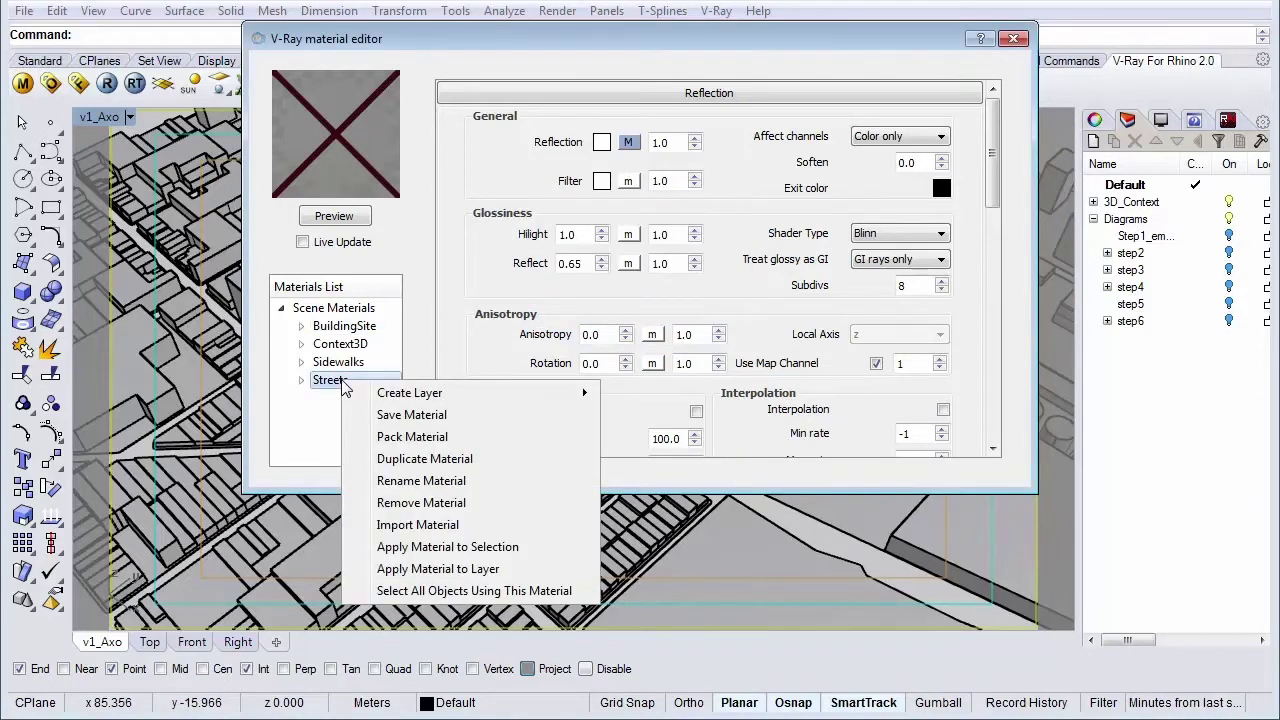
pyautogui.click(421, 460)
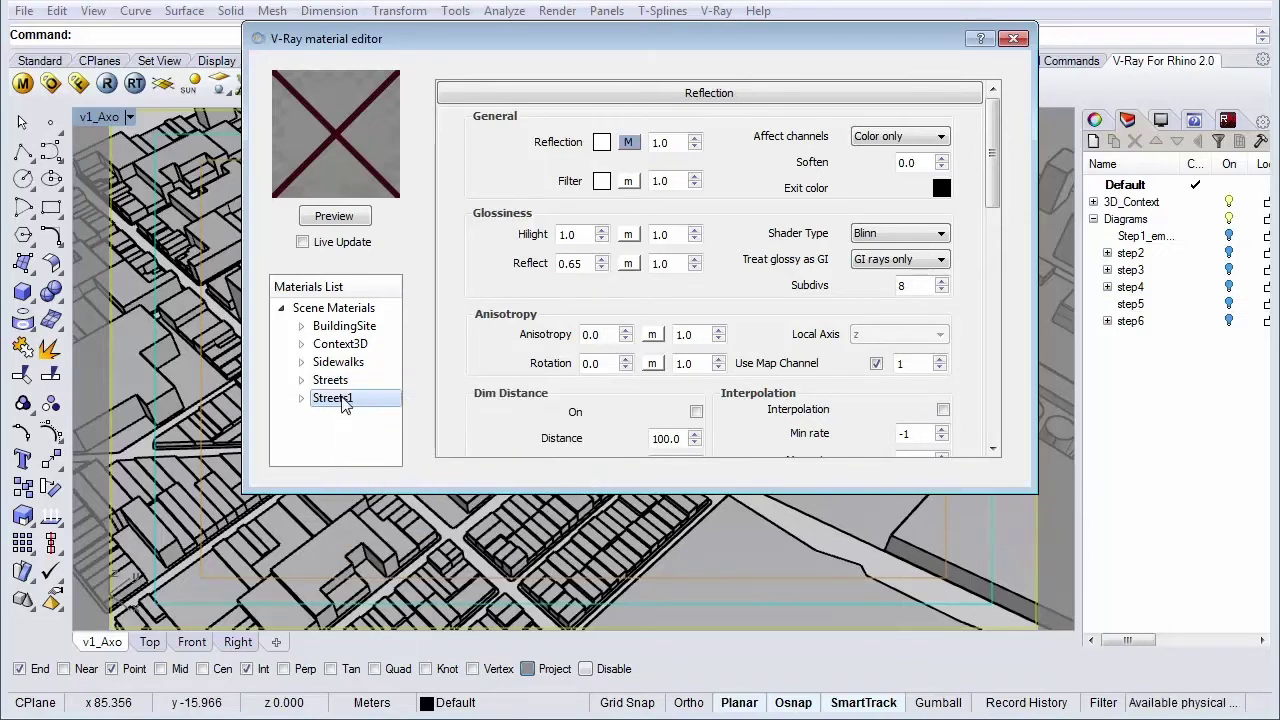
pyautogui.rightClick(343, 400)
pyautogui.click(430, 494)
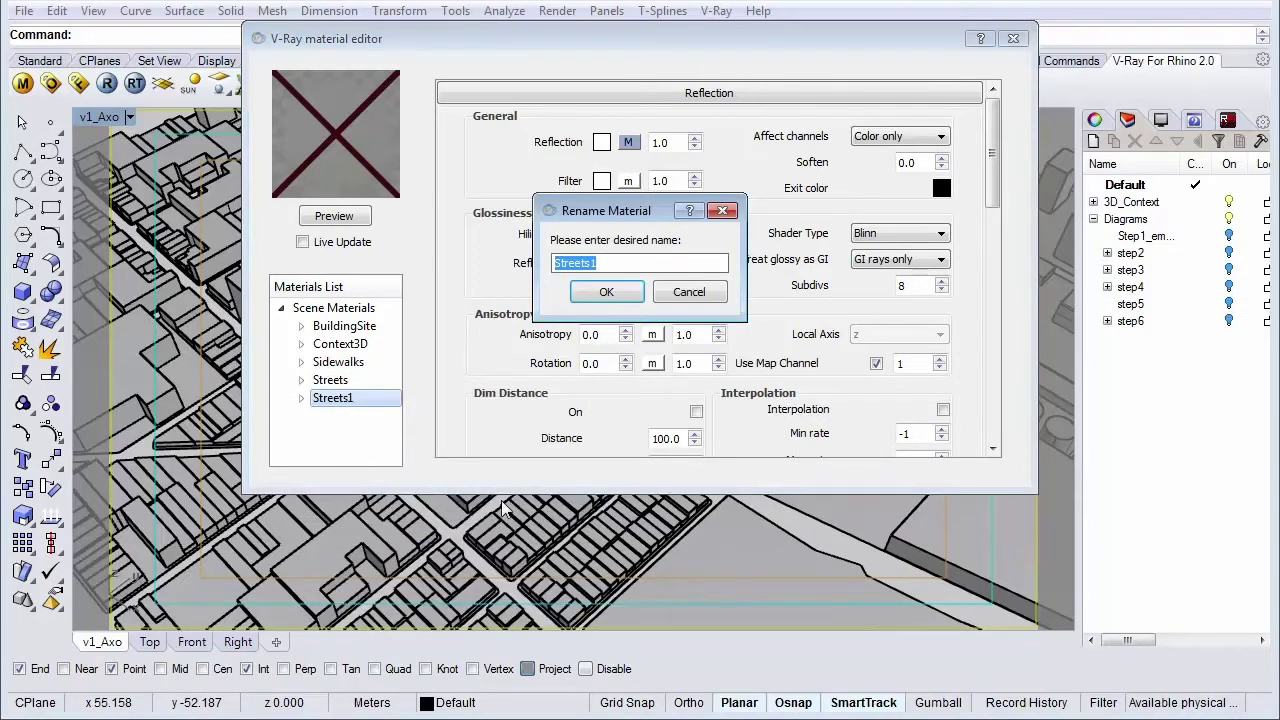
pyautogui.write('People')
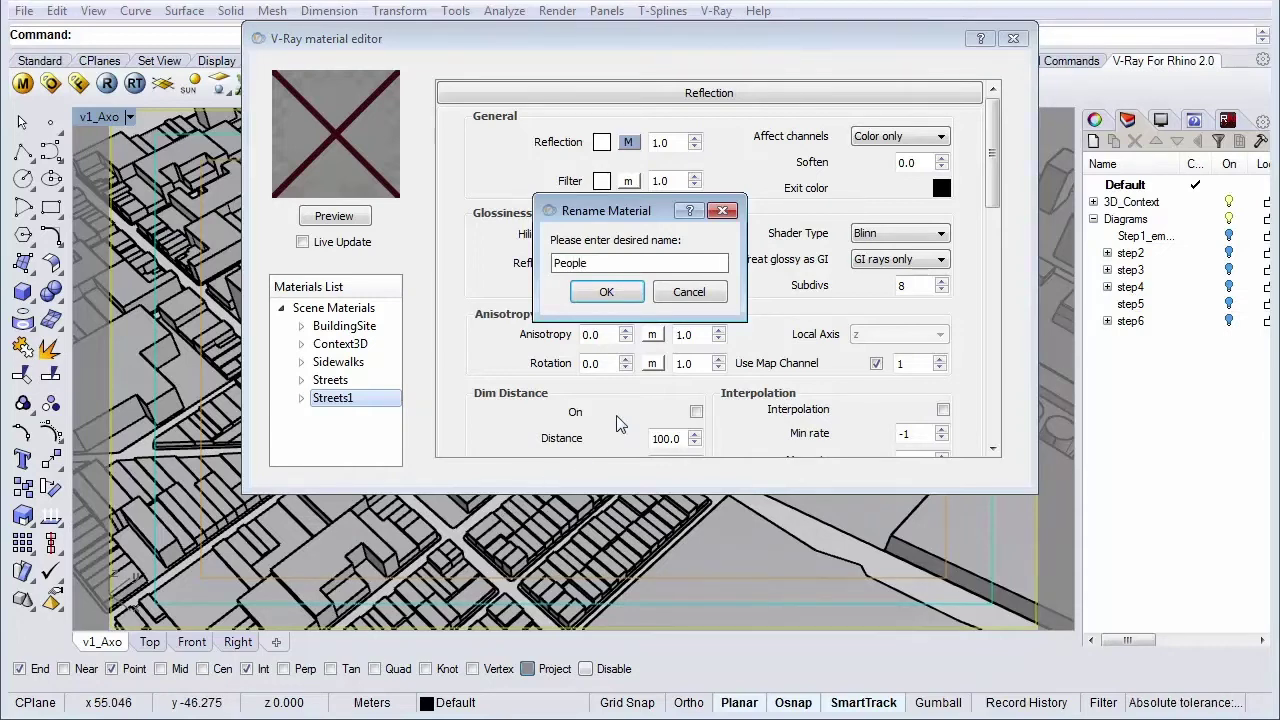
pyautogui.click(621, 292)
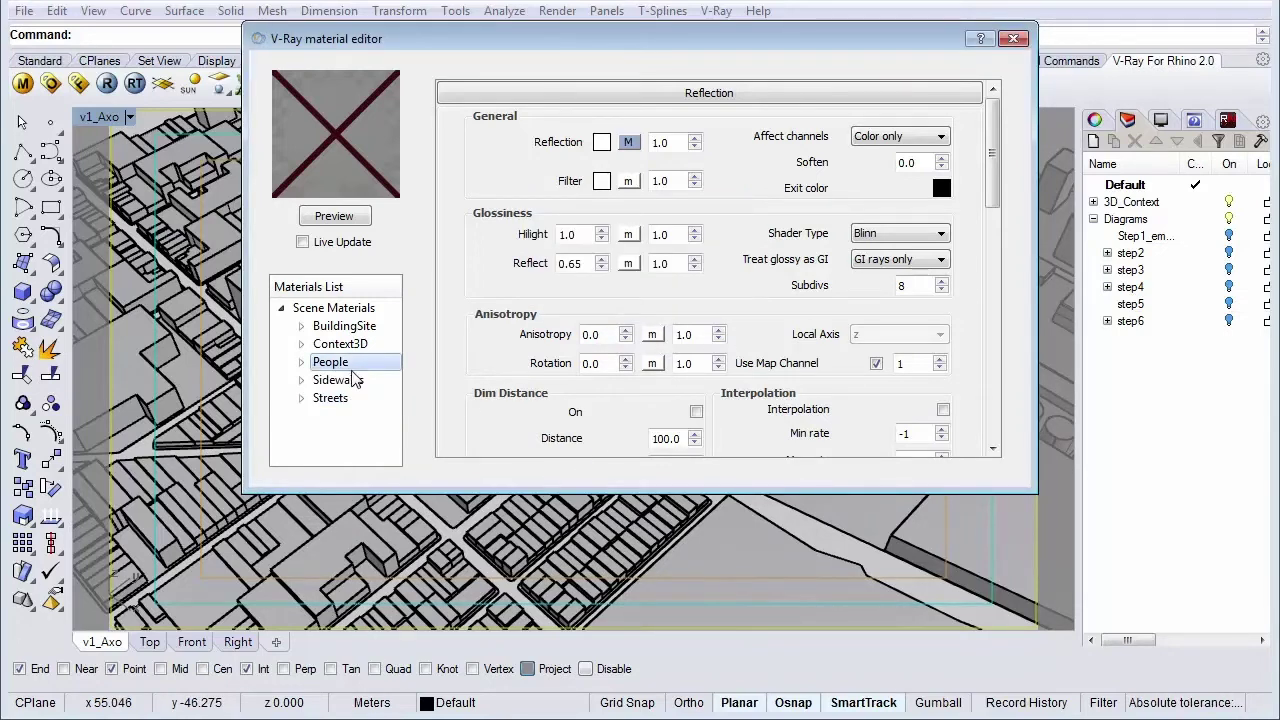
pyautogui.click(344, 418)
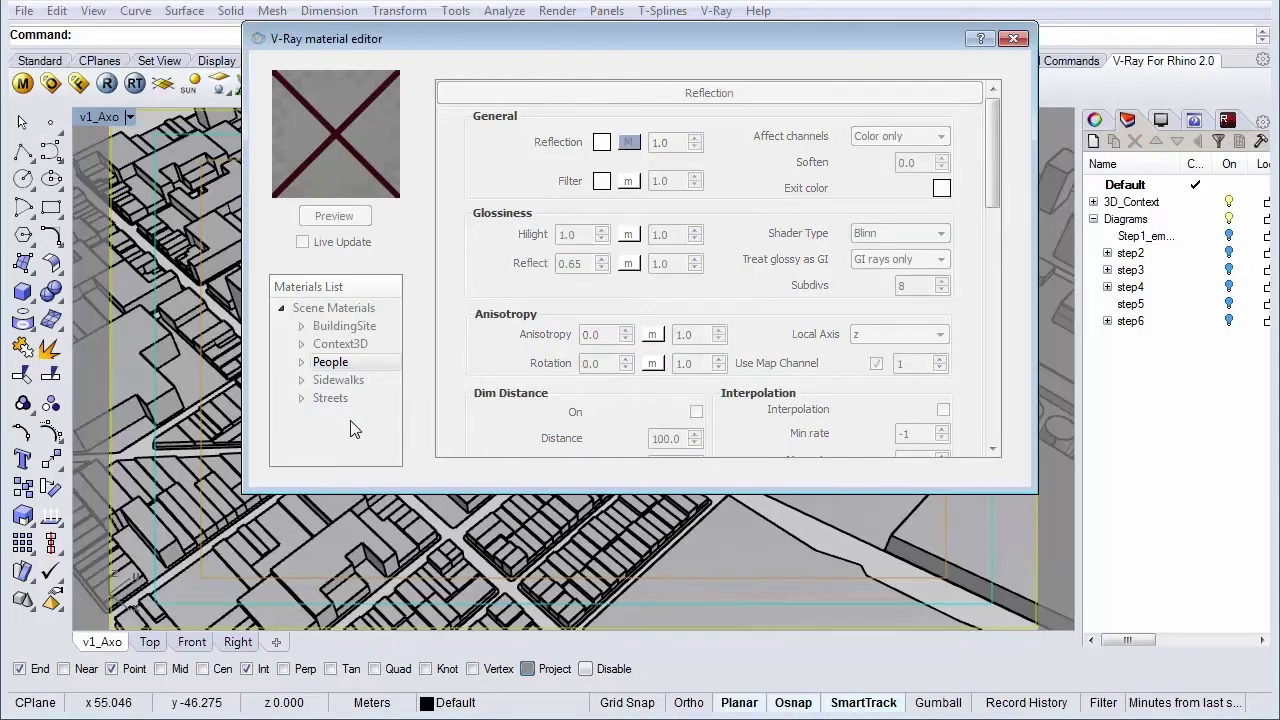
# Step: Collapse the Reflection settings of the BuildingSite material, then open and confirm its diffuse color
pyautogui.click(344, 334)
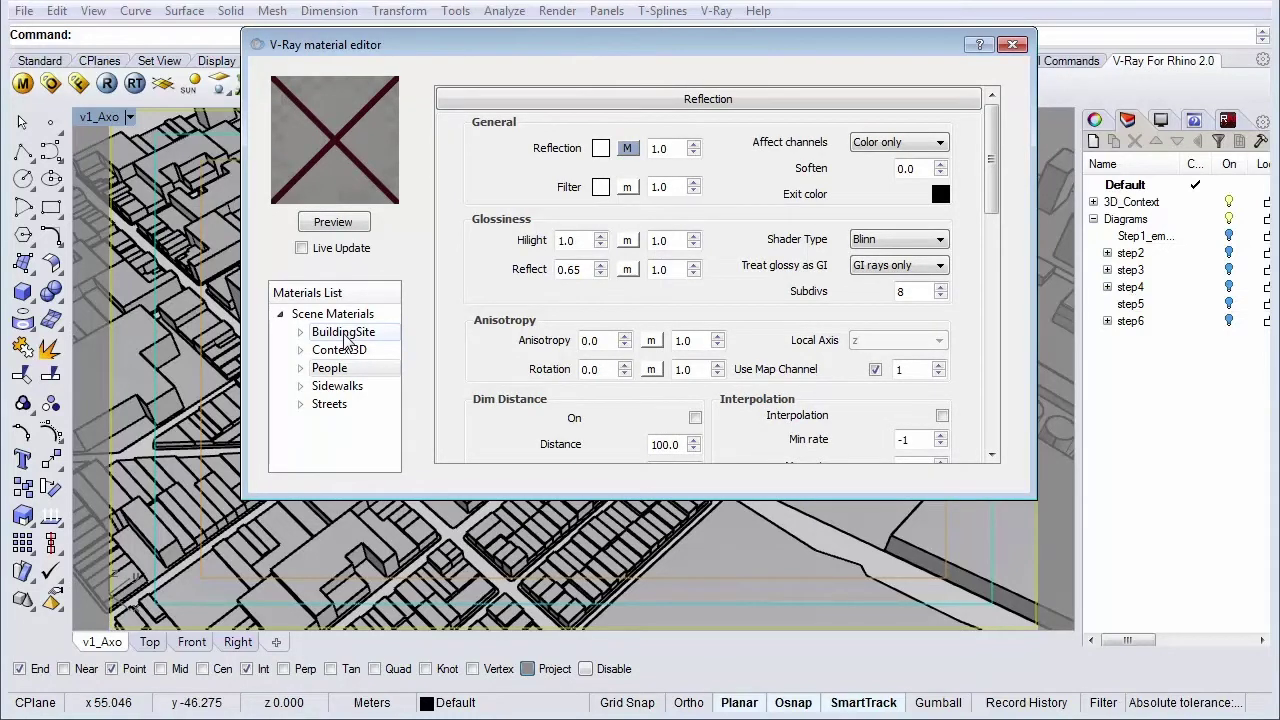
pyautogui.click(344, 334)
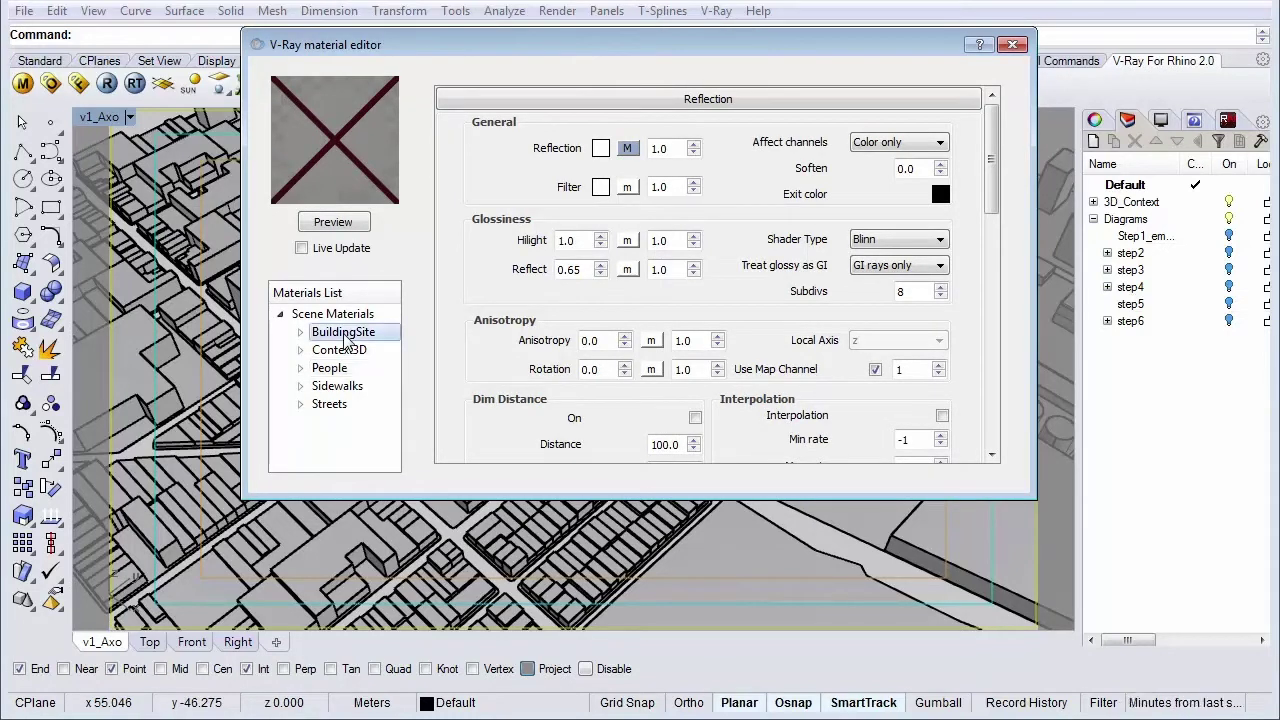
pyautogui.click(545, 102)
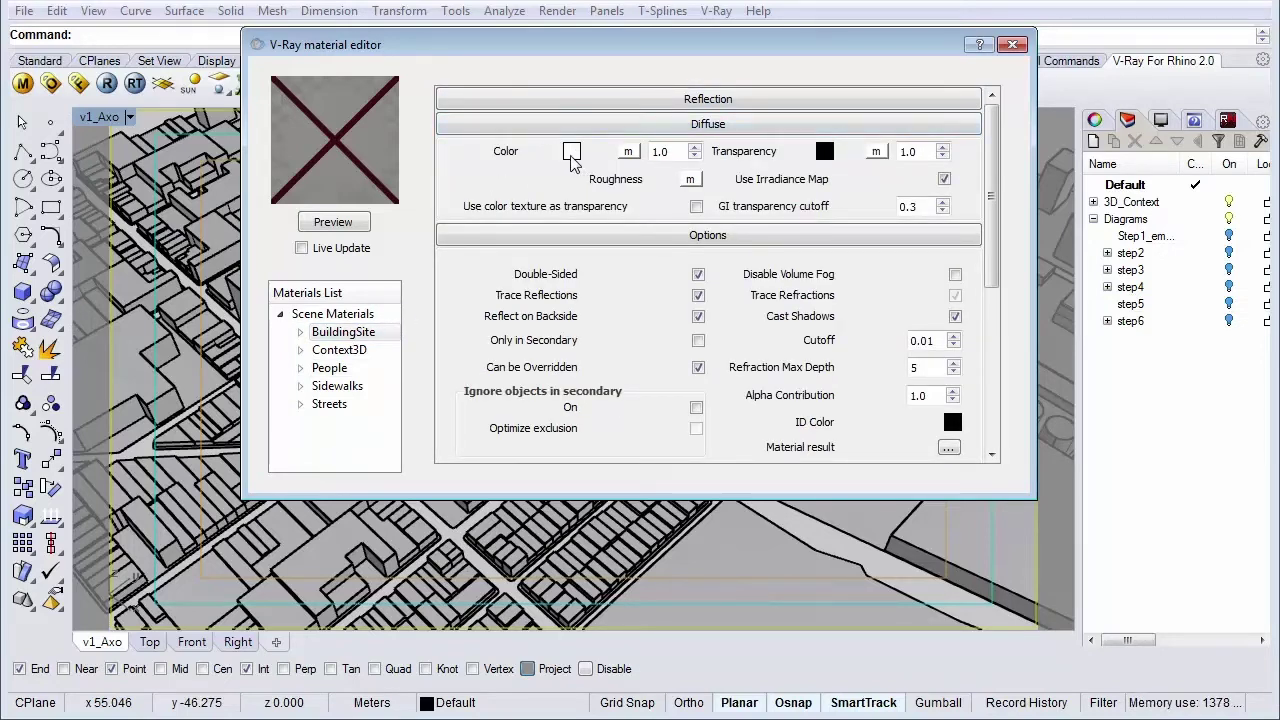
pyautogui.click(571, 151)
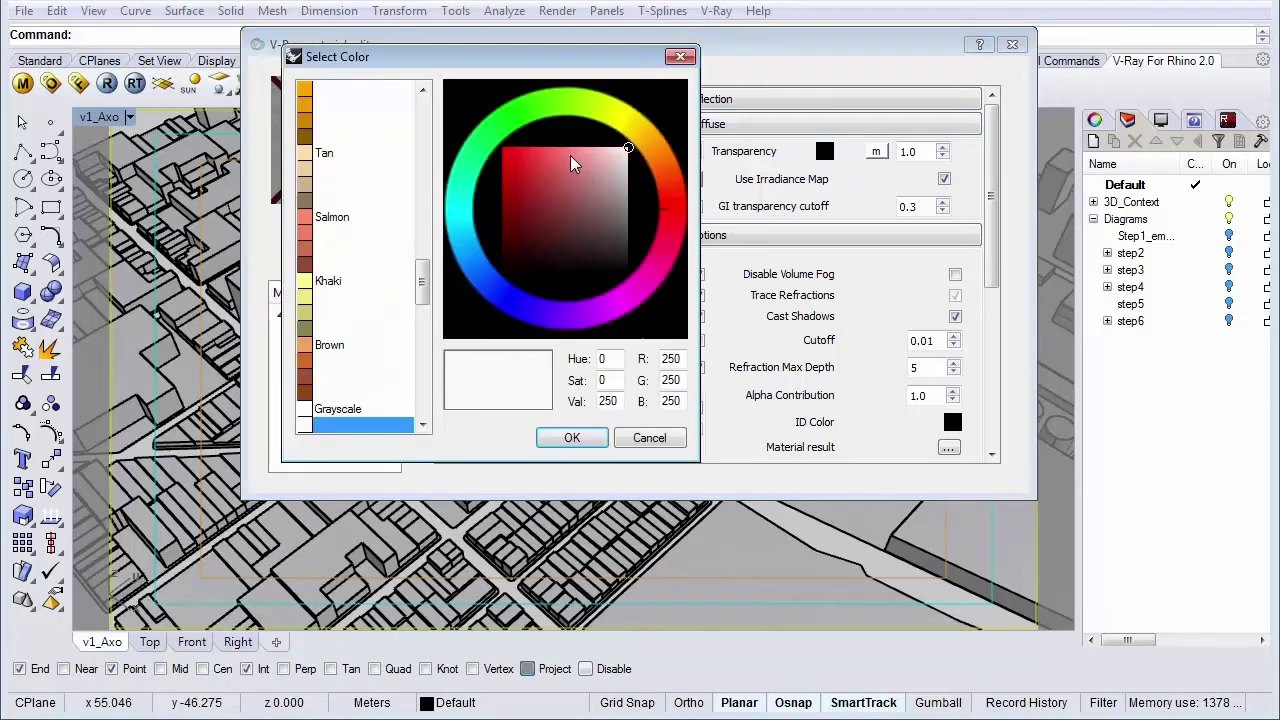
pyautogui.click(592, 442)
# Step: Set the diffuse color of the People material to Black
pyautogui.click(352, 352)
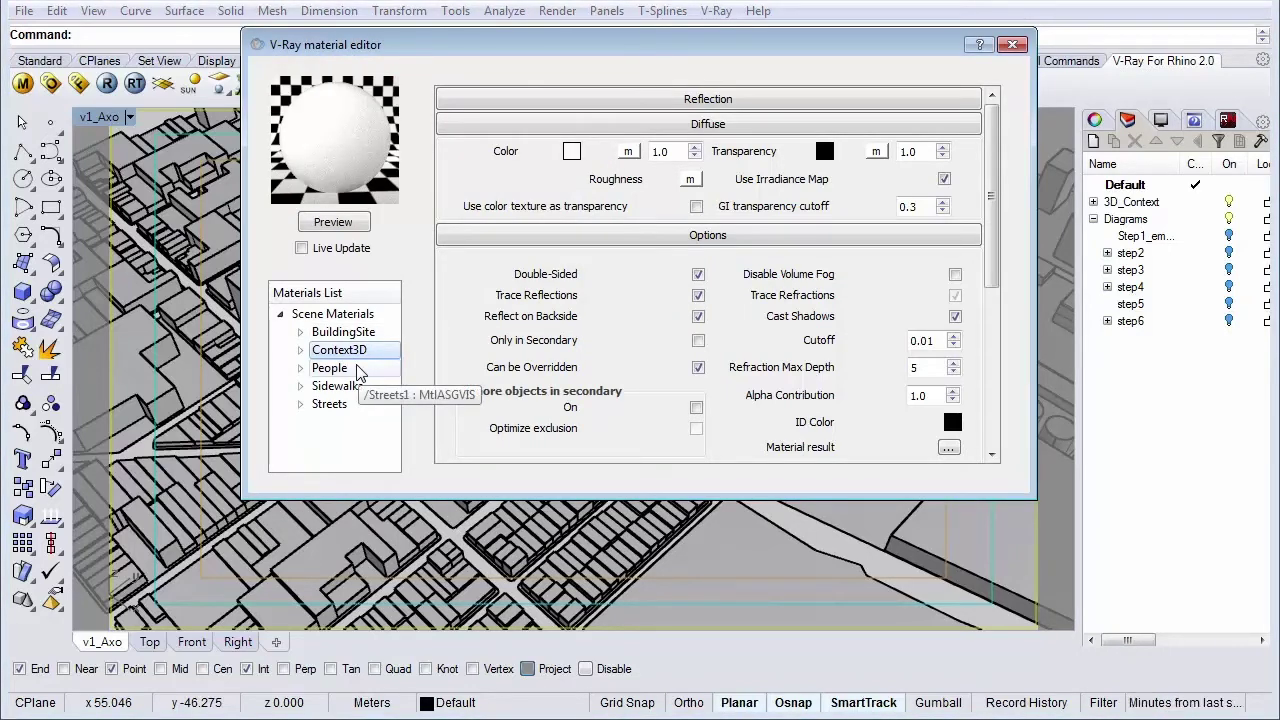
pyautogui.click(353, 376)
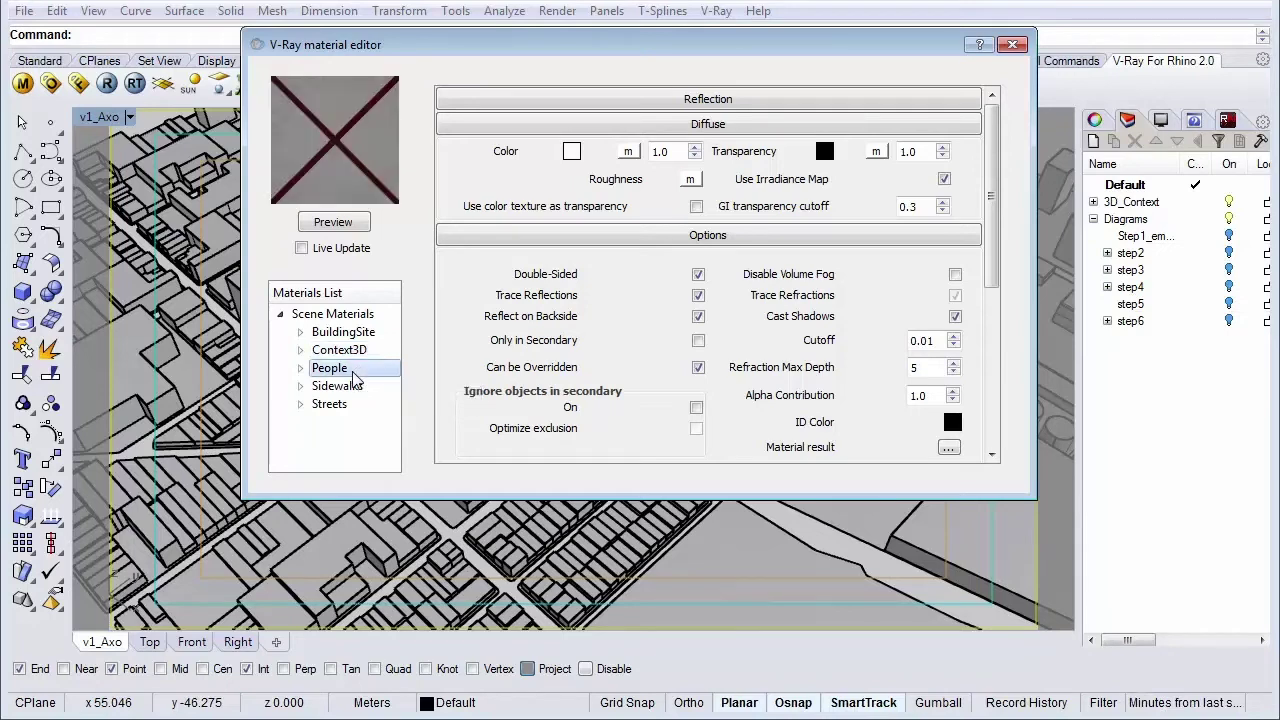
pyautogui.click(572, 151)
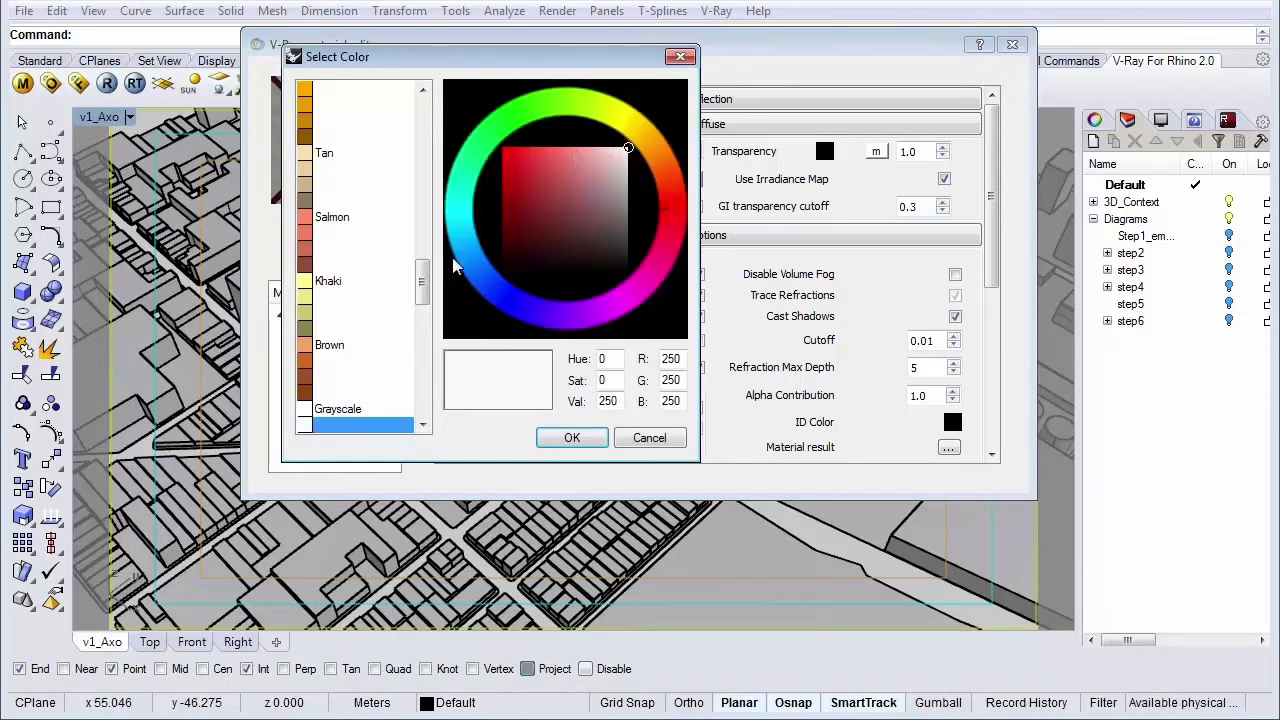
pyautogui.moveTo(424, 286); pyautogui.dragTo(422, 110)
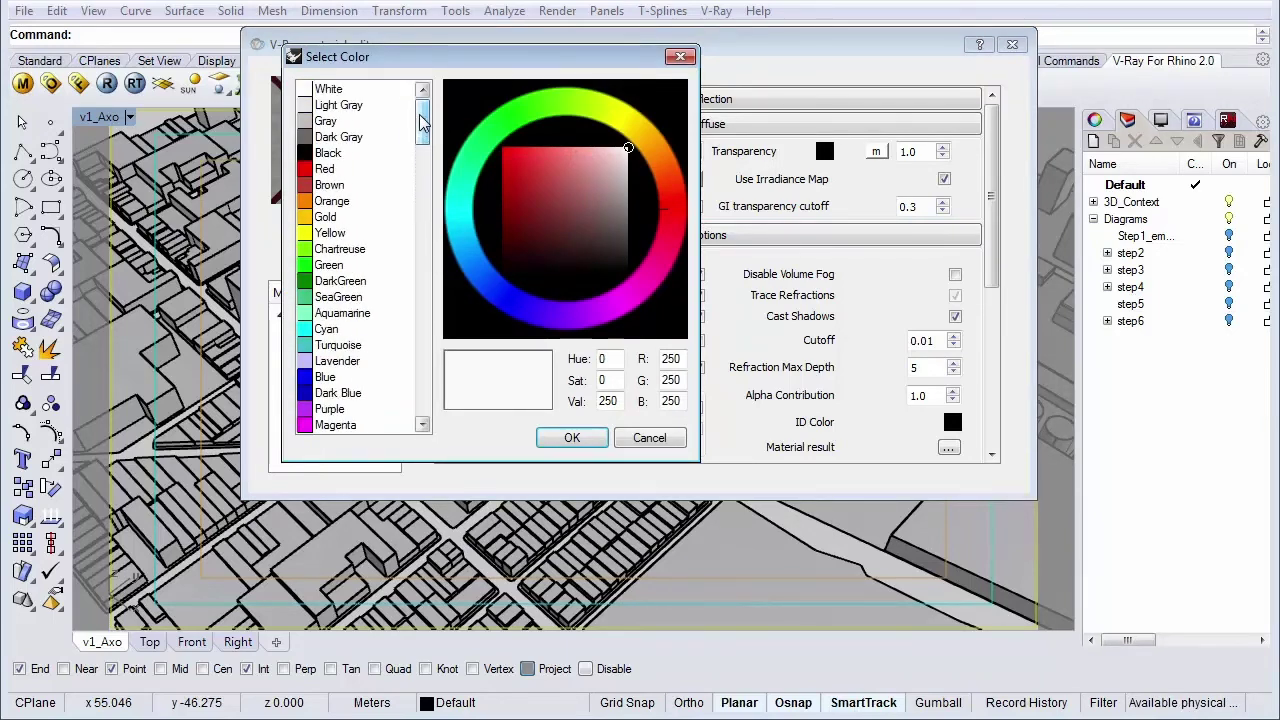
pyautogui.click(369, 155)
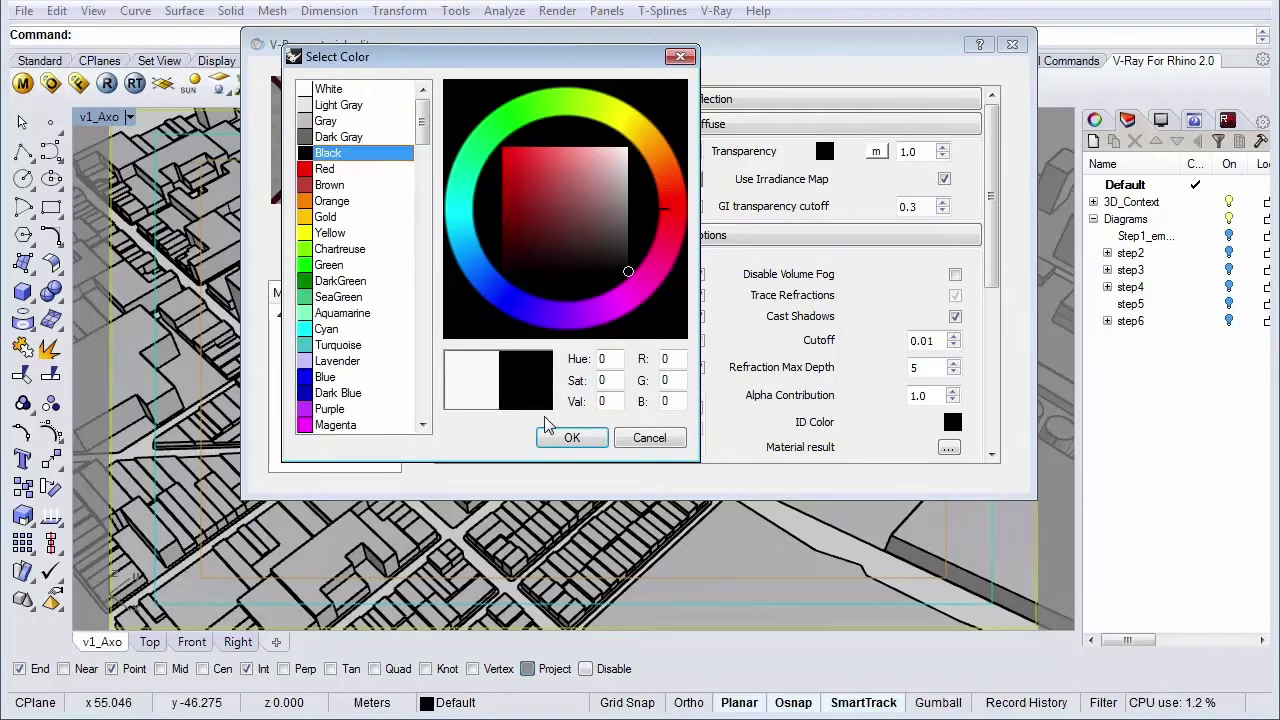
pyautogui.click(569, 440)
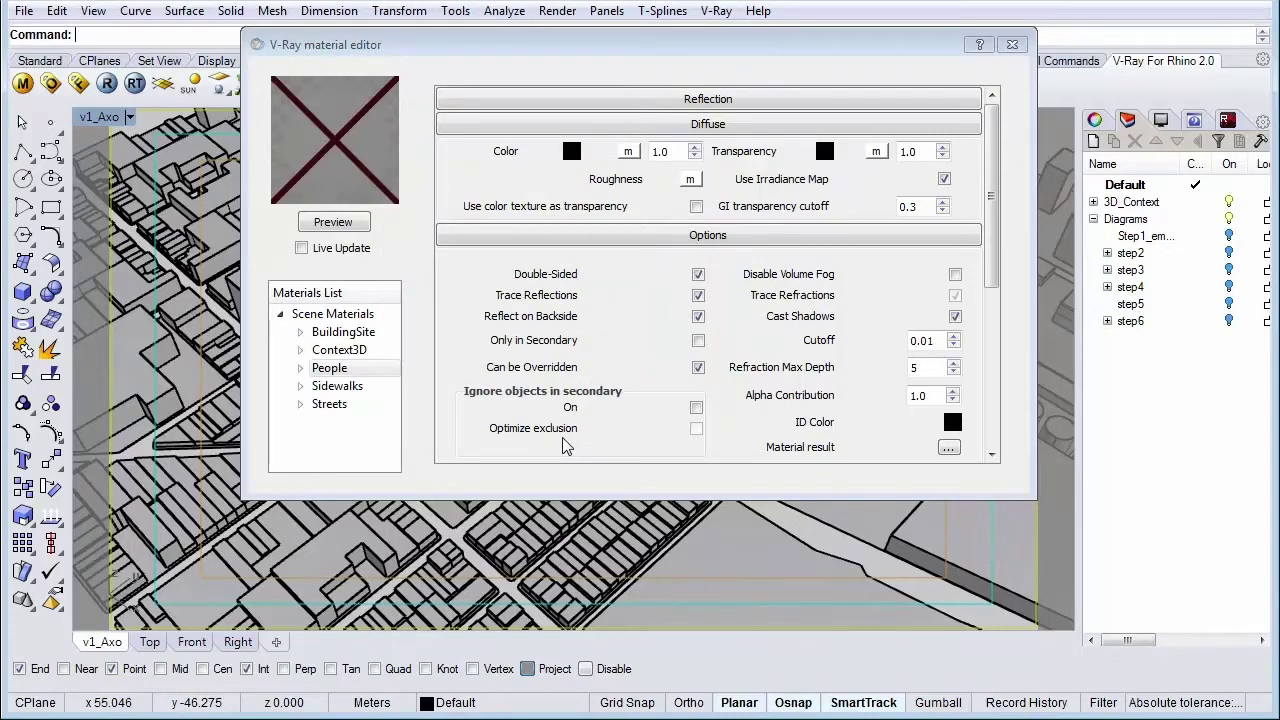
# Step: Set the diffuse color of the Streets material to the grayscale swatch RGB 225, 225, 225, preview the material and close the editor
pyautogui.click(360, 390)
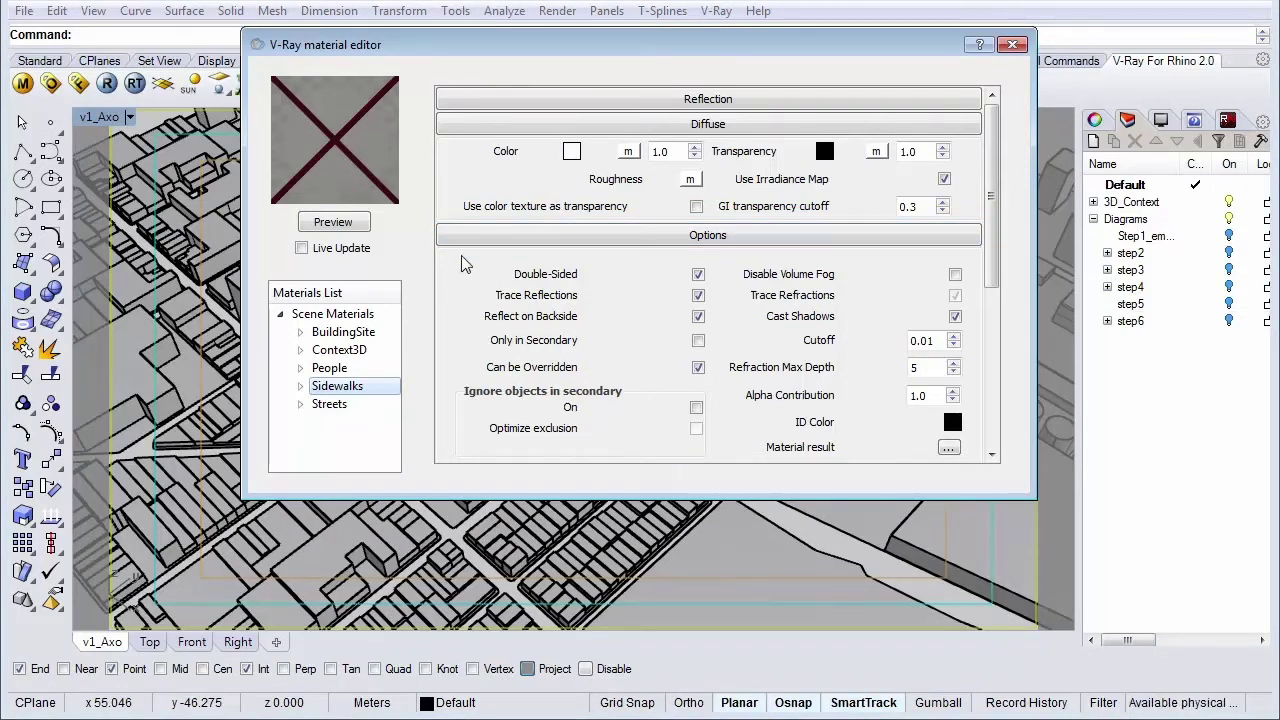
pyautogui.click(344, 410)
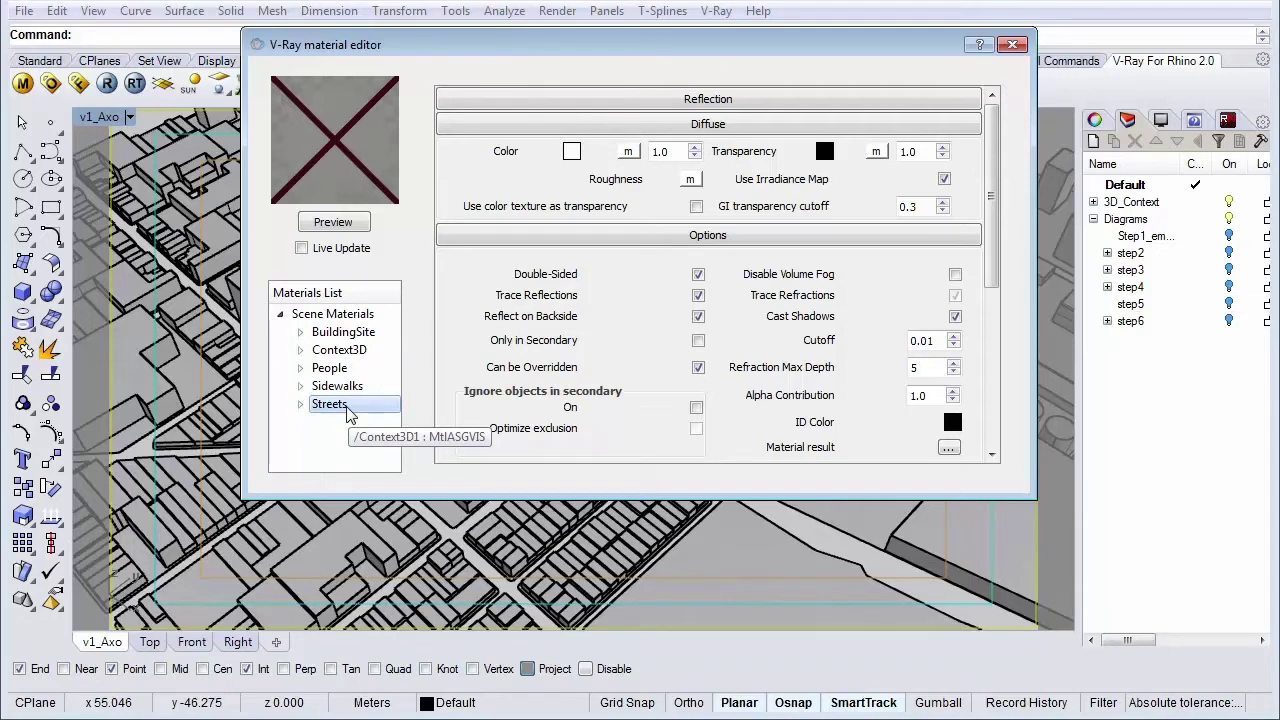
pyautogui.click(571, 151)
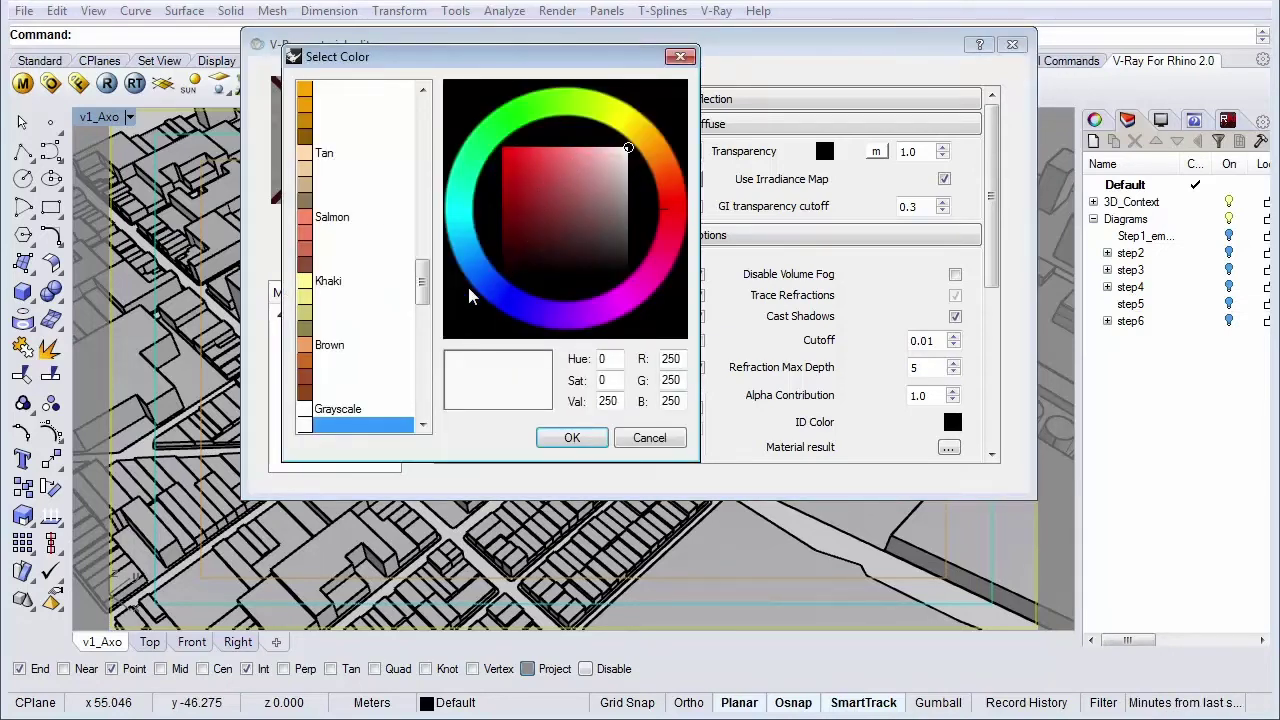
pyautogui.moveTo(424, 277); pyautogui.dragTo(422, 312)
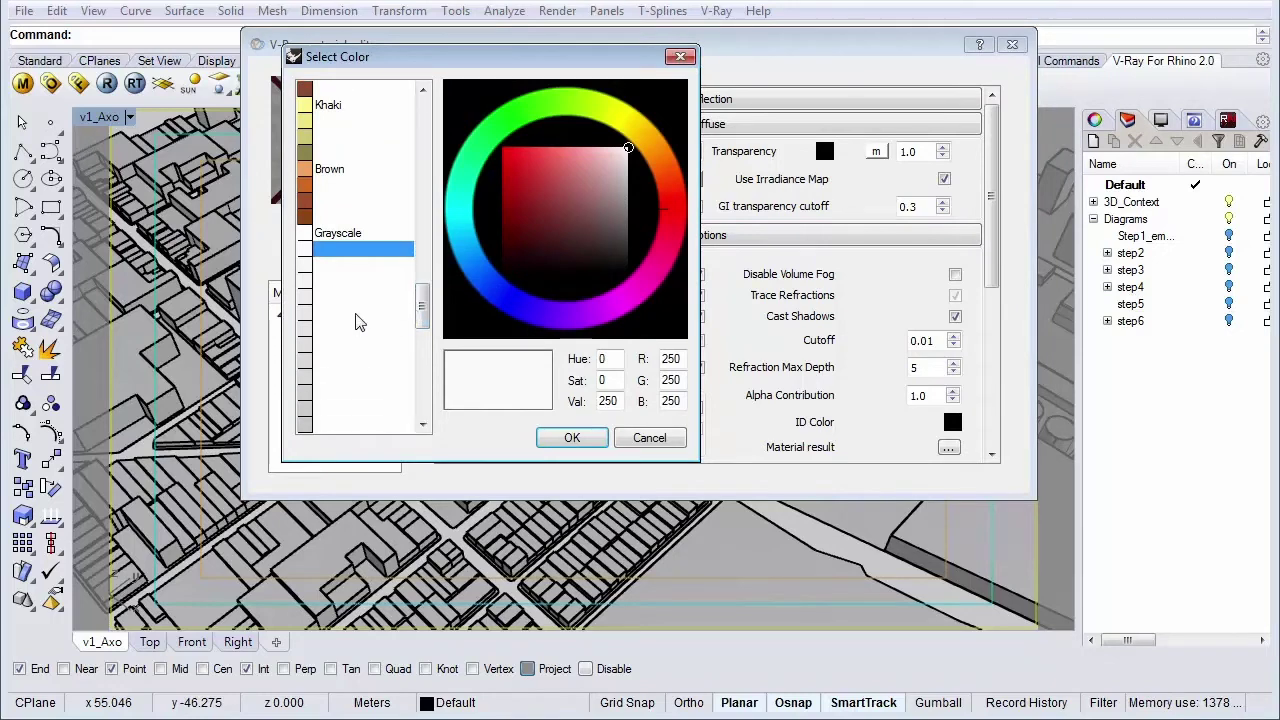
pyautogui.click(357, 312)
pyautogui.click(349, 328)
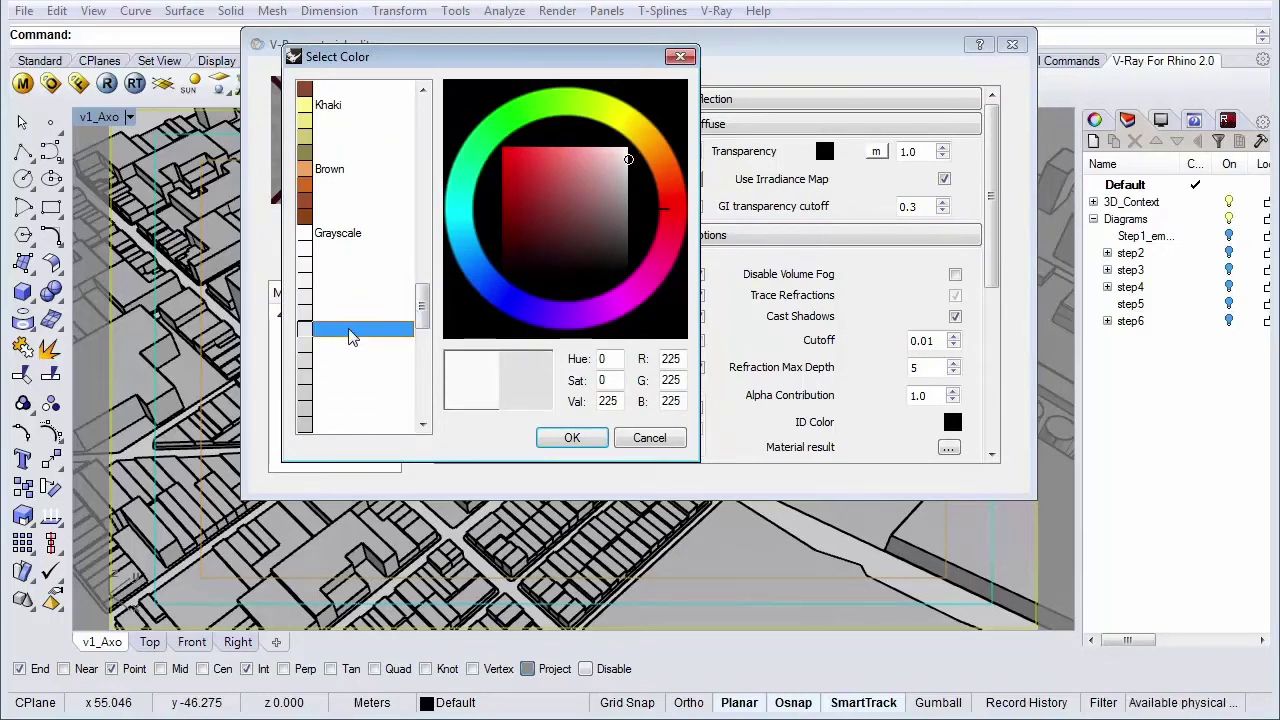
pyautogui.click(571, 437)
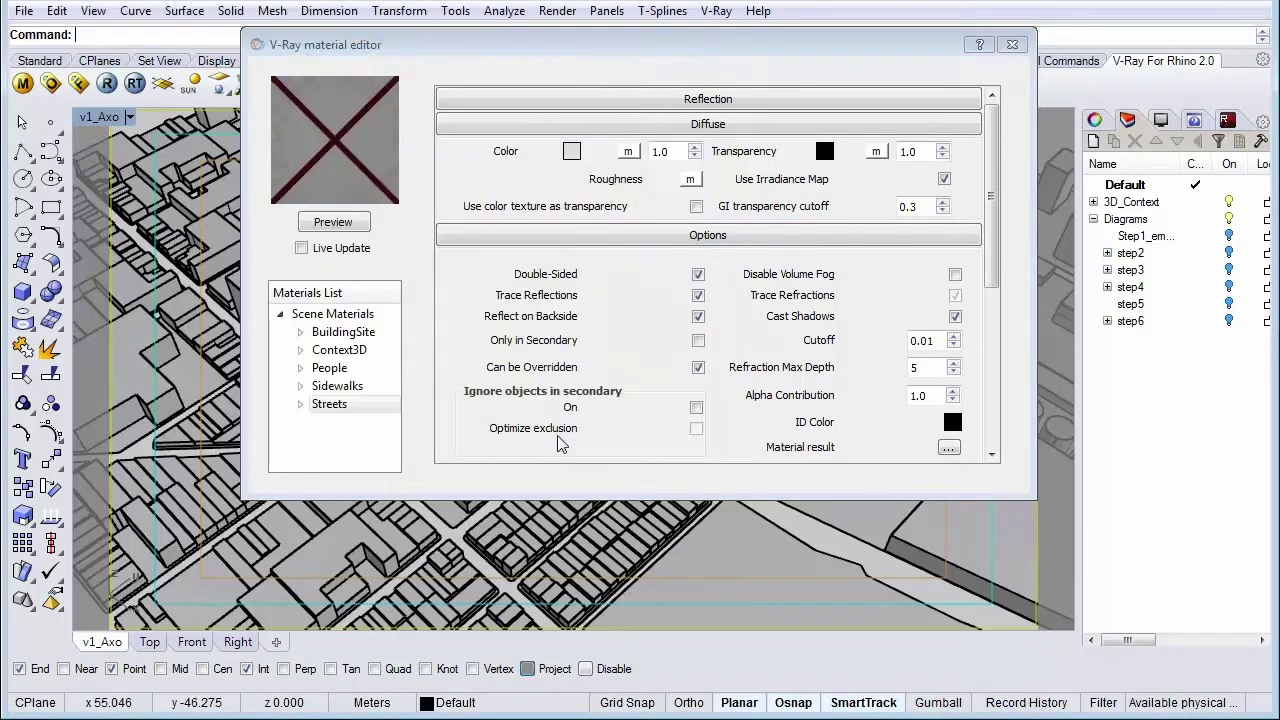
pyautogui.click(355, 223)
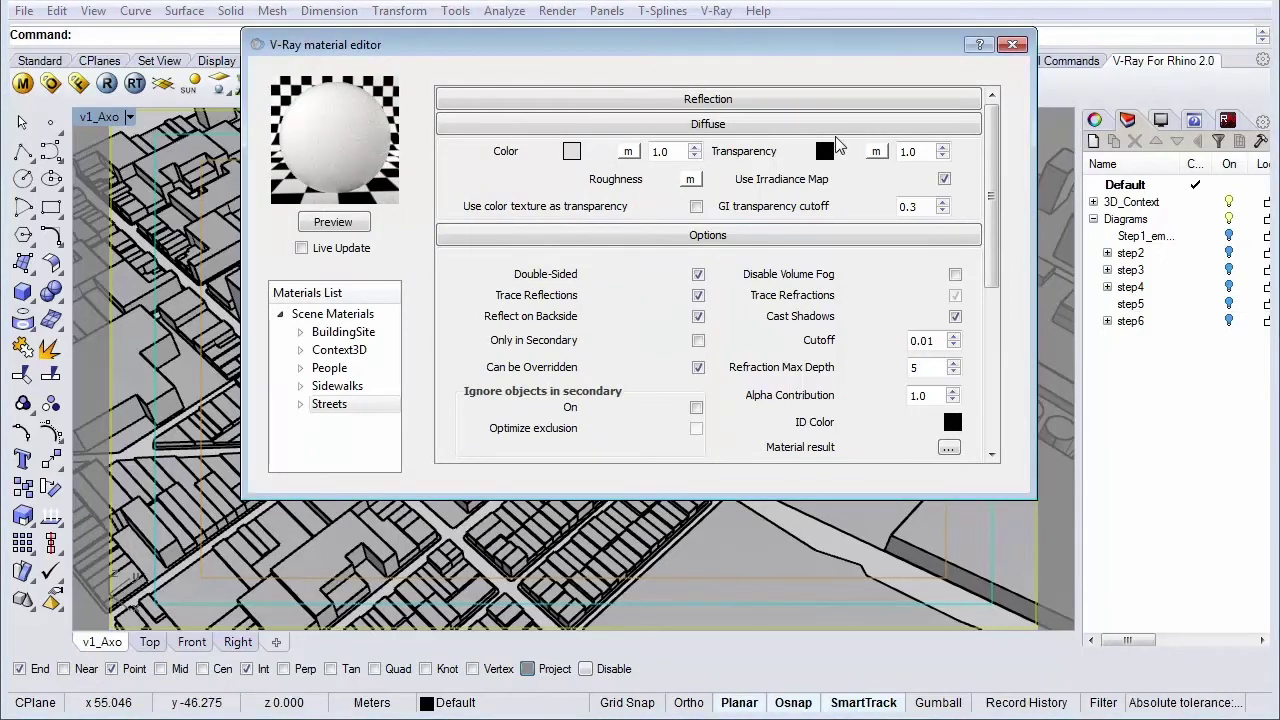
pyautogui.click(1013, 46)
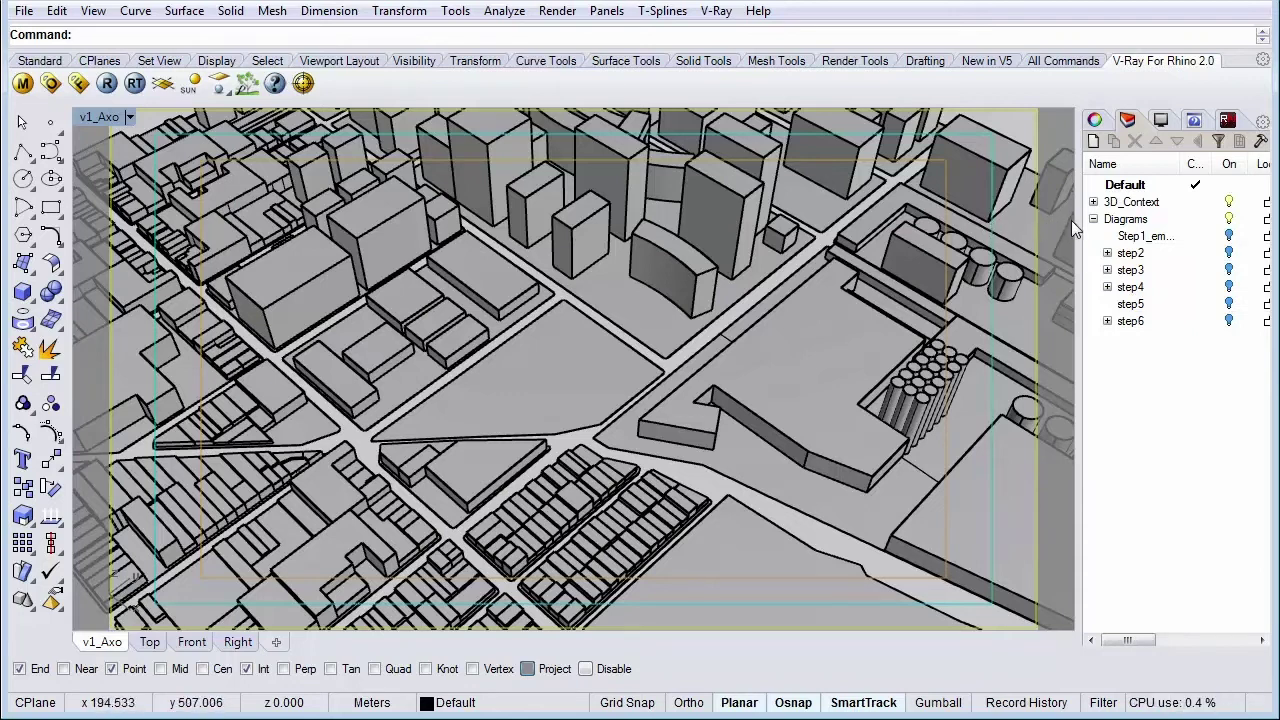
# Step: Widen the layer list, expand 3D_Context, and check its Buildings and Plot layers by hiding and reshowing each
pyautogui.moveTo(1081, 224); pyautogui.dragTo(828, 226)
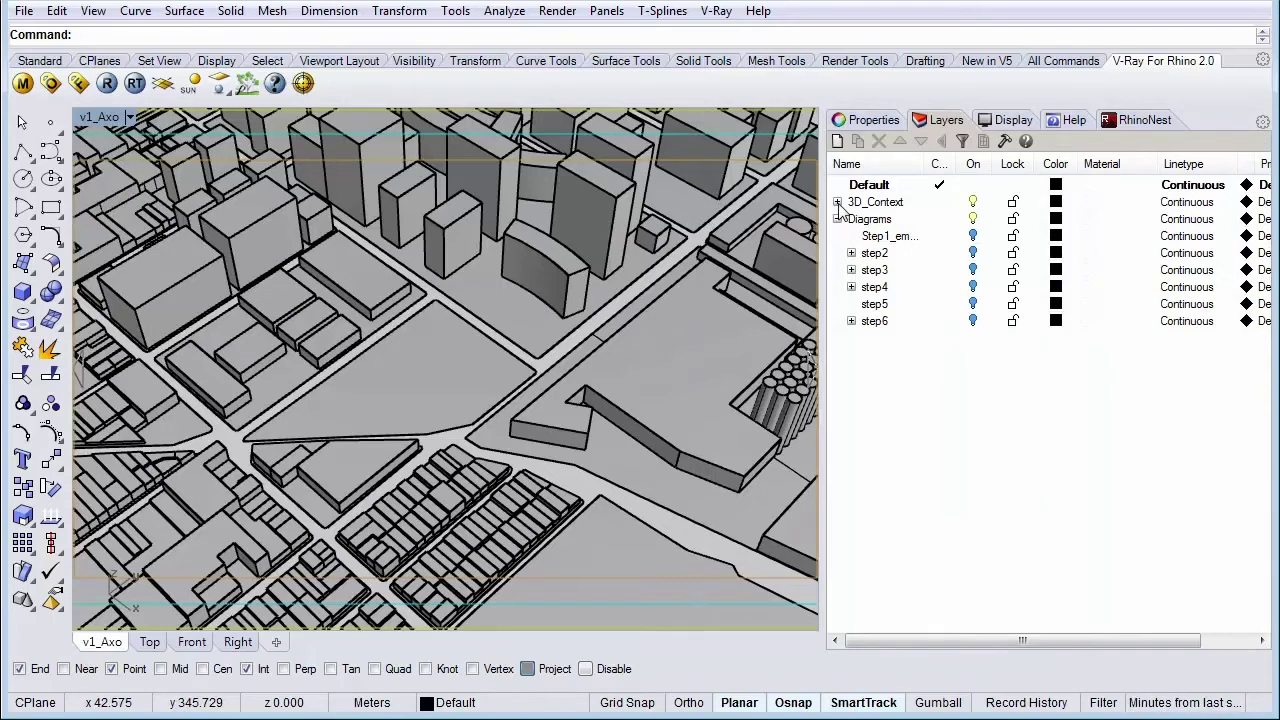
pyautogui.click(838, 203)
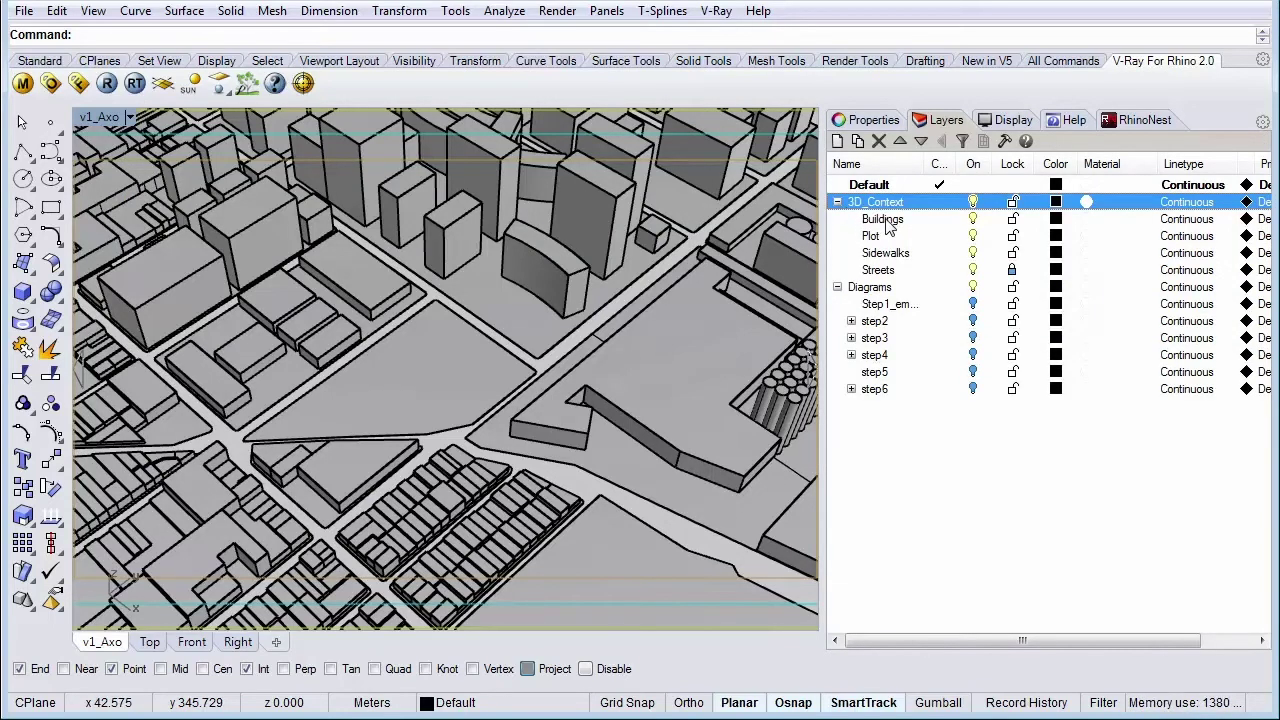
pyautogui.click(975, 222)
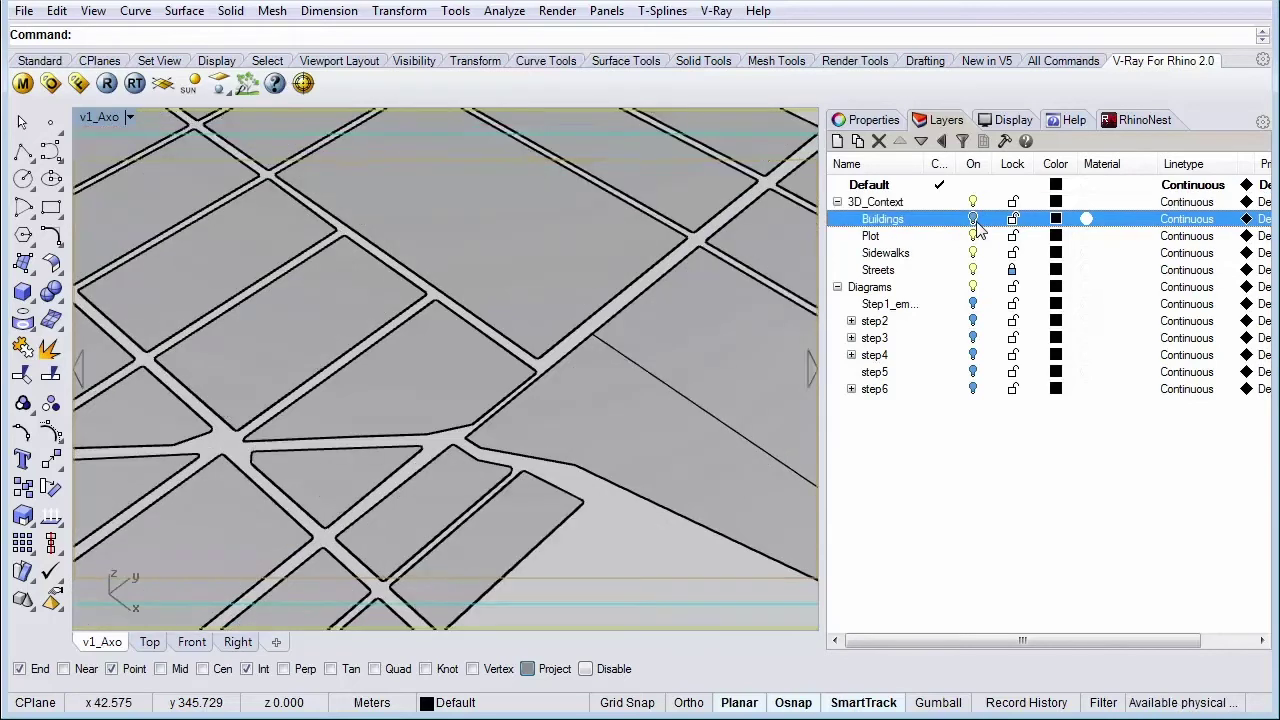
pyautogui.click(975, 219)
pyautogui.click(974, 236)
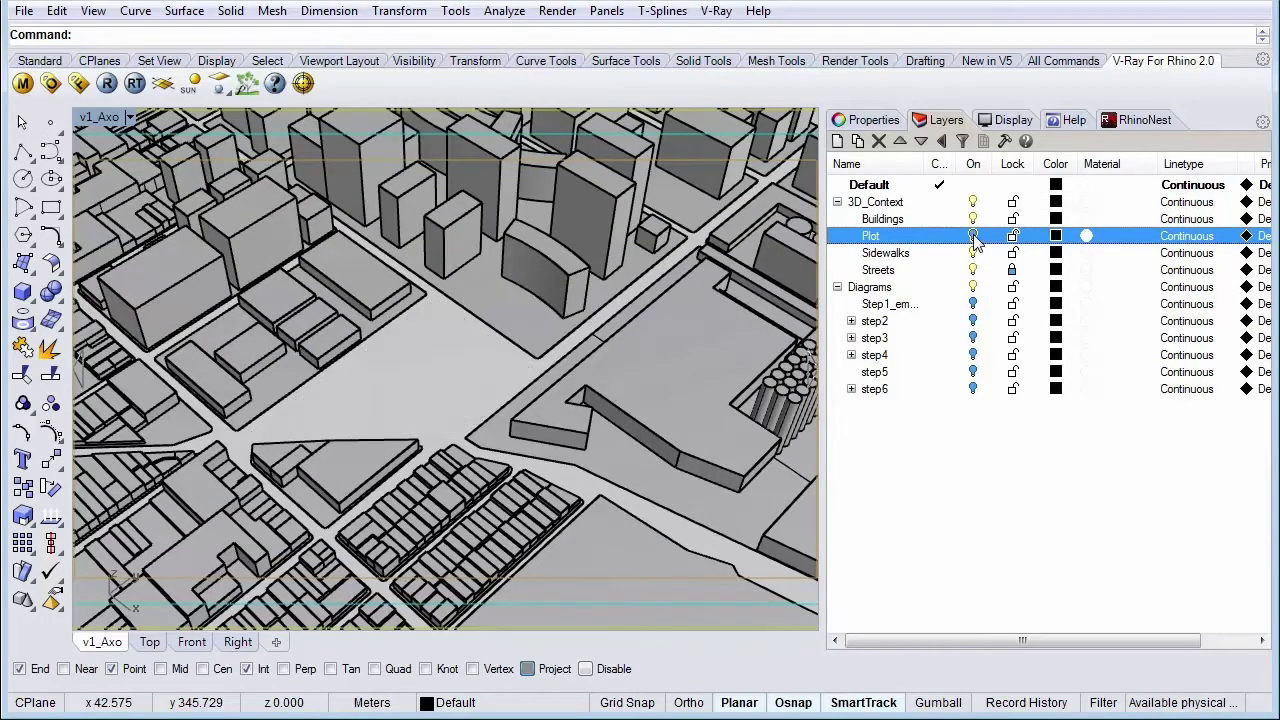
pyautogui.click(974, 237)
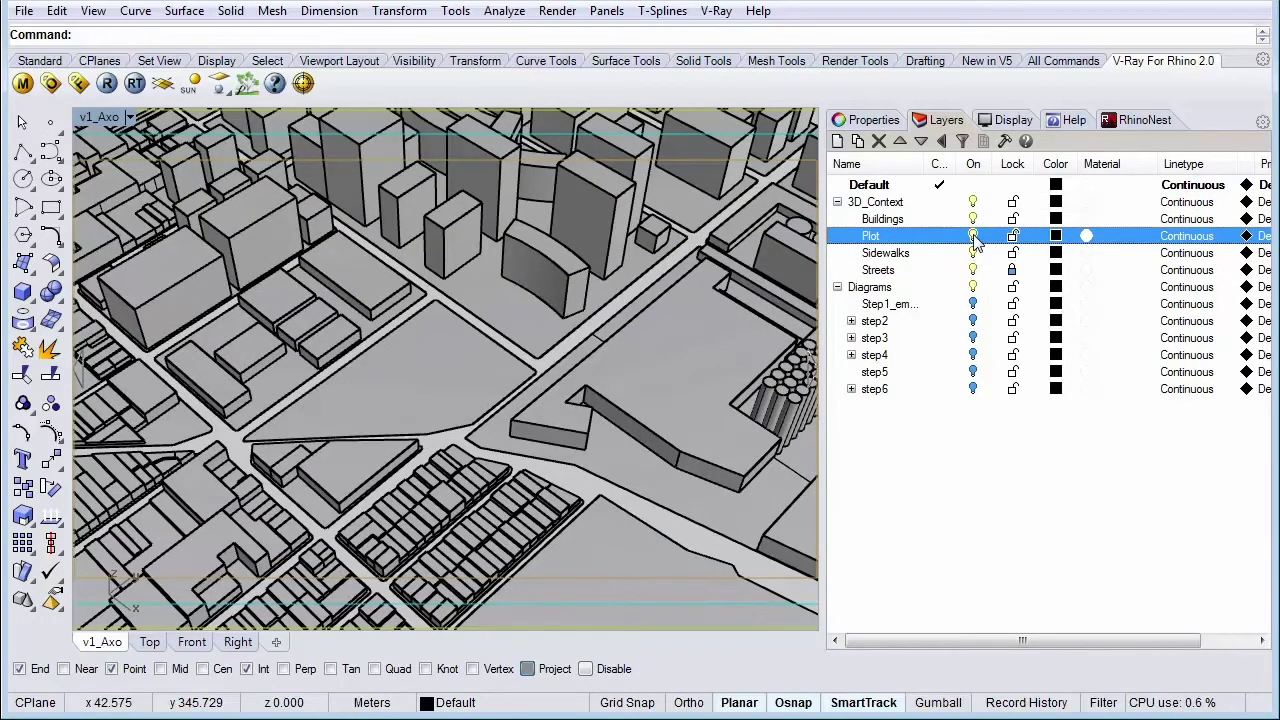
# Step: Select a box-shaped tower on the Buildings layer and open its material assignment properties
pyautogui.click(895, 220)
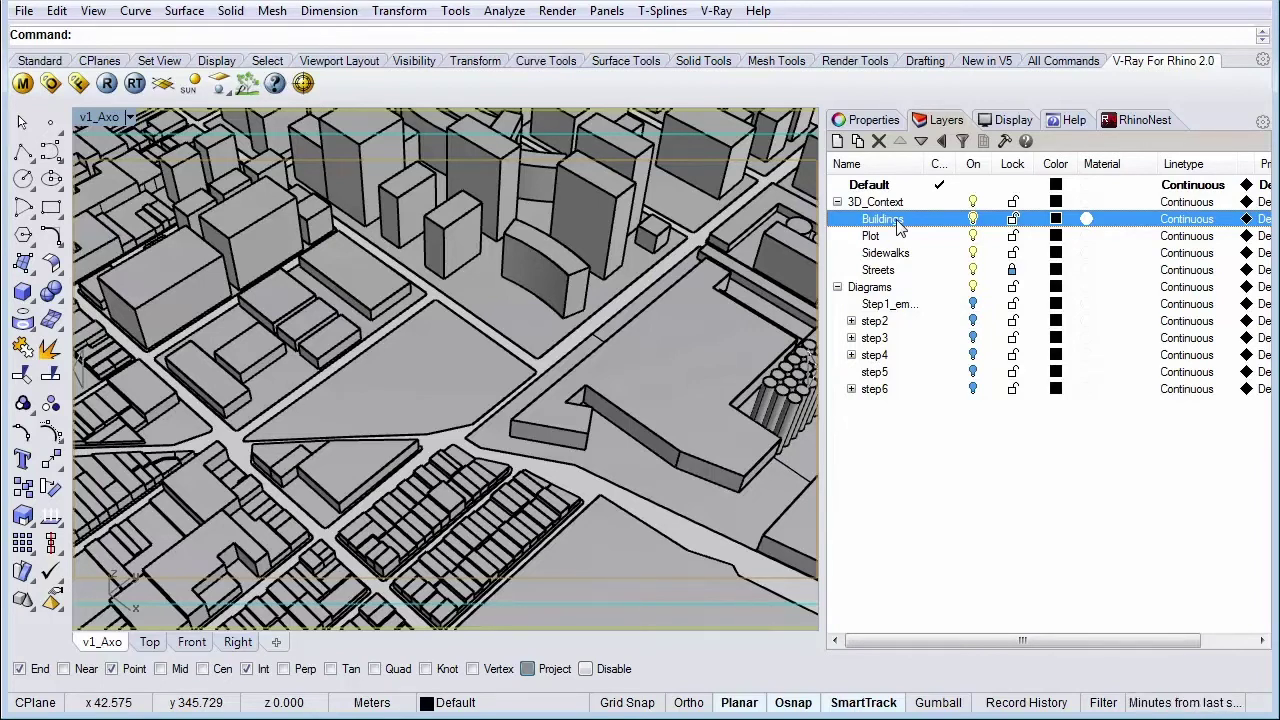
pyautogui.scroll(-3, 720, 304)
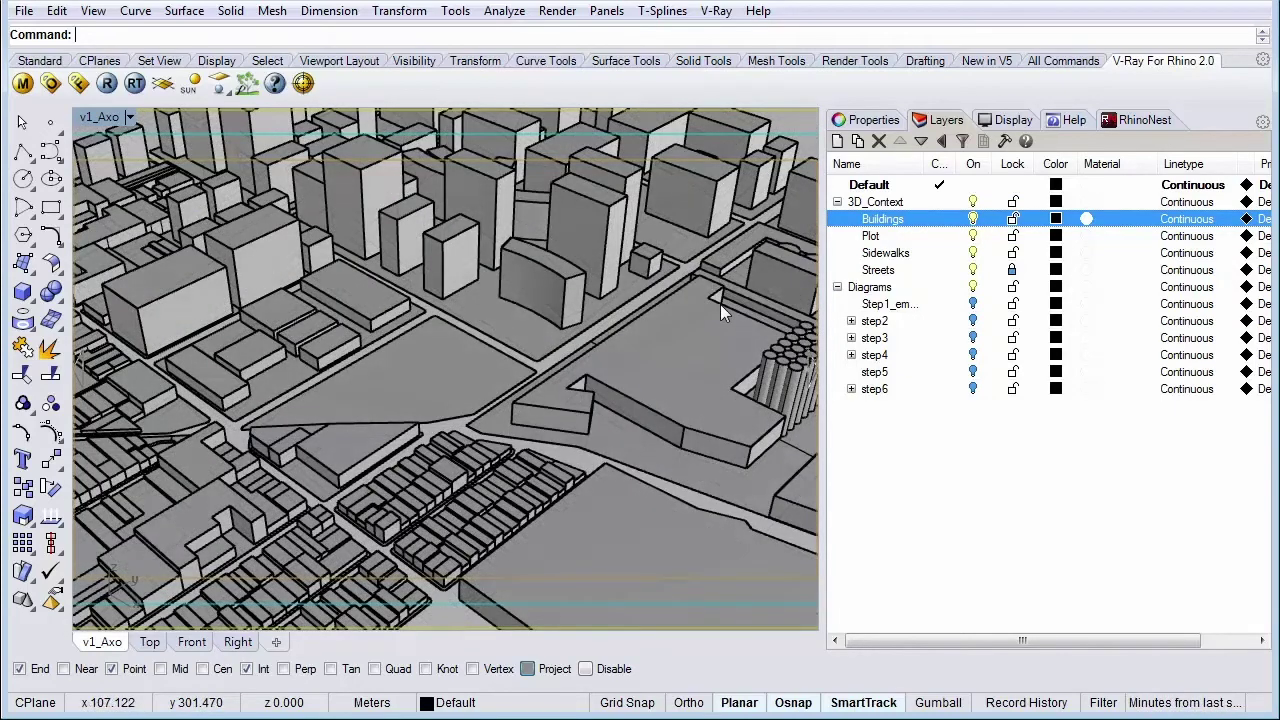
pyautogui.moveTo(721, 274); pyautogui.dragTo(720, 284, button='right')
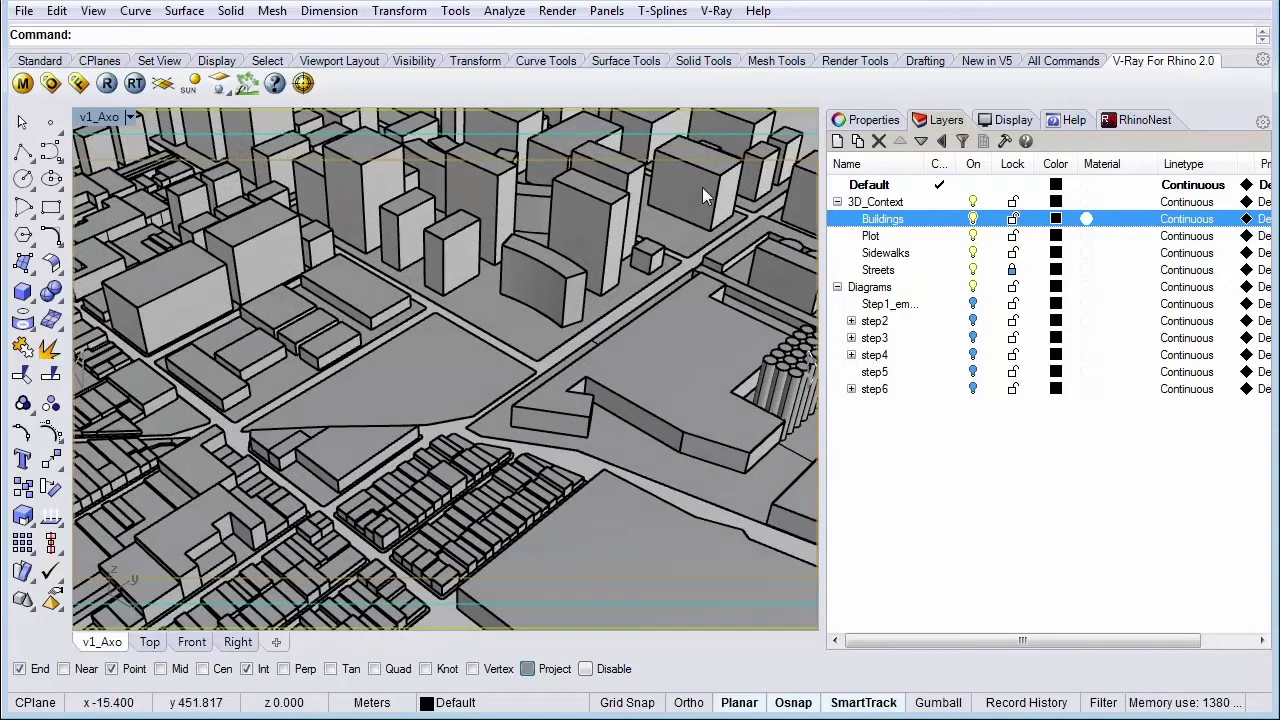
pyautogui.click(703, 195)
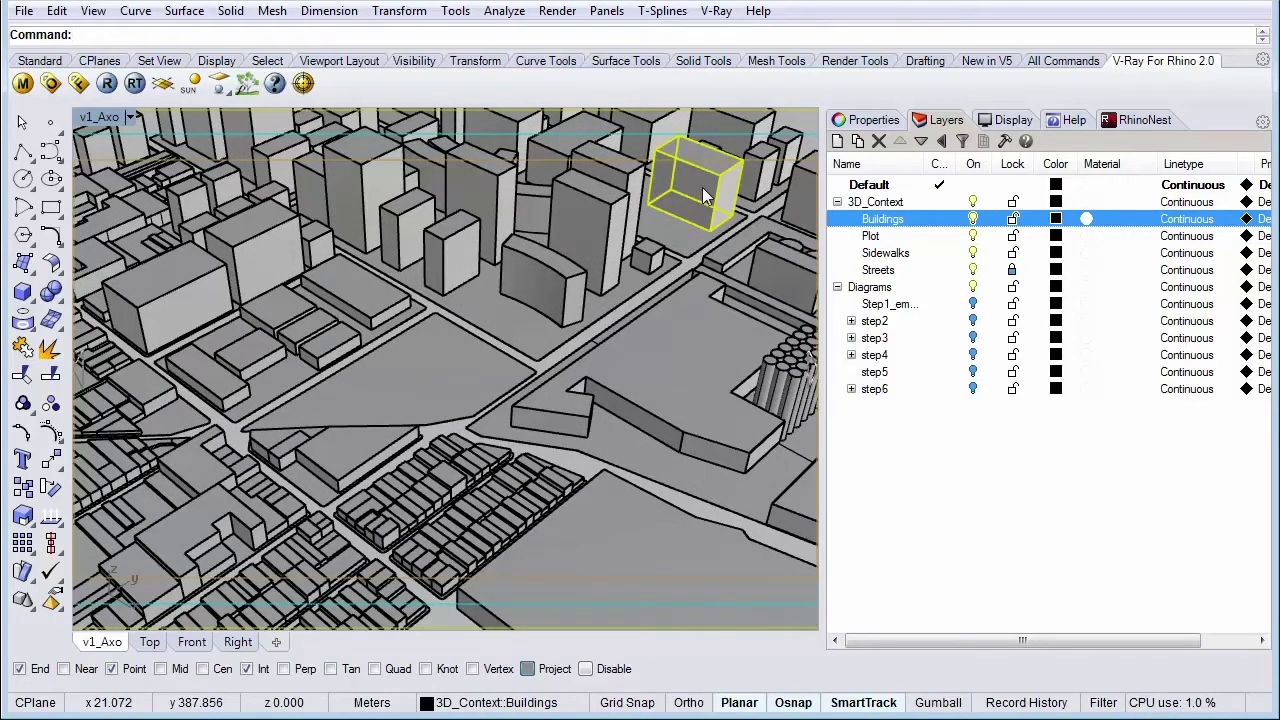
pyautogui.click(874, 120)
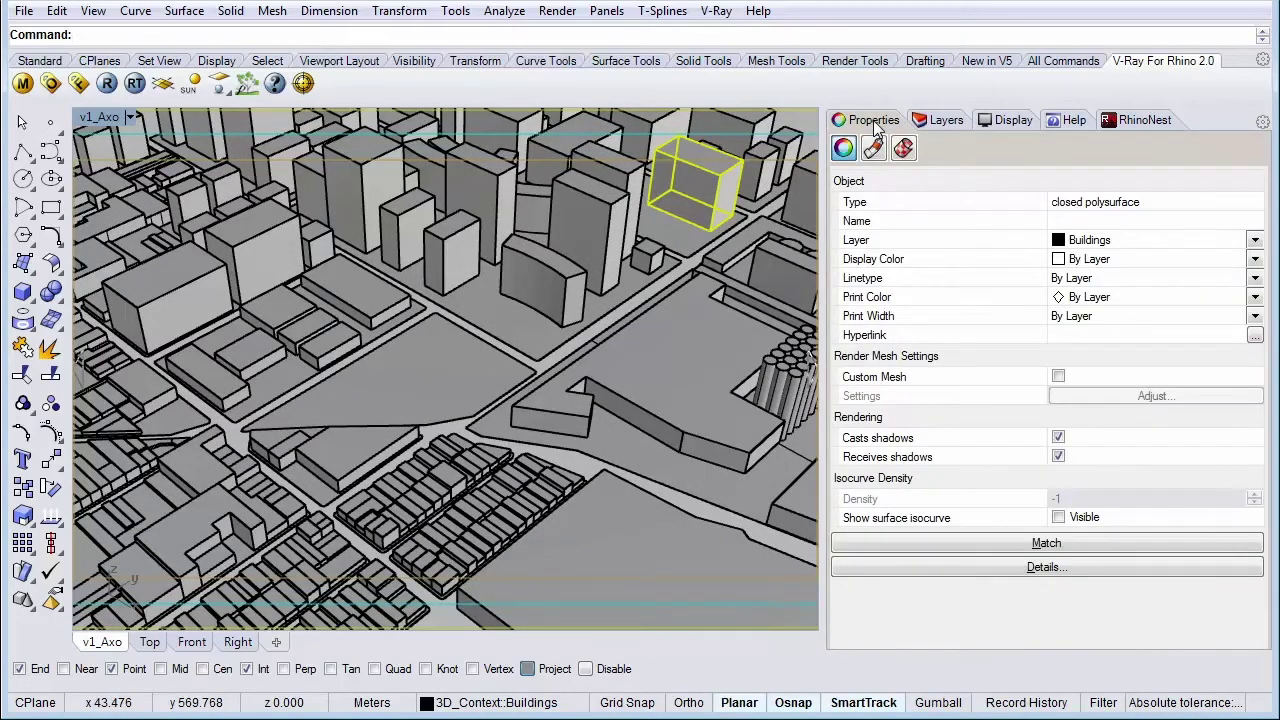
pyautogui.click(873, 148)
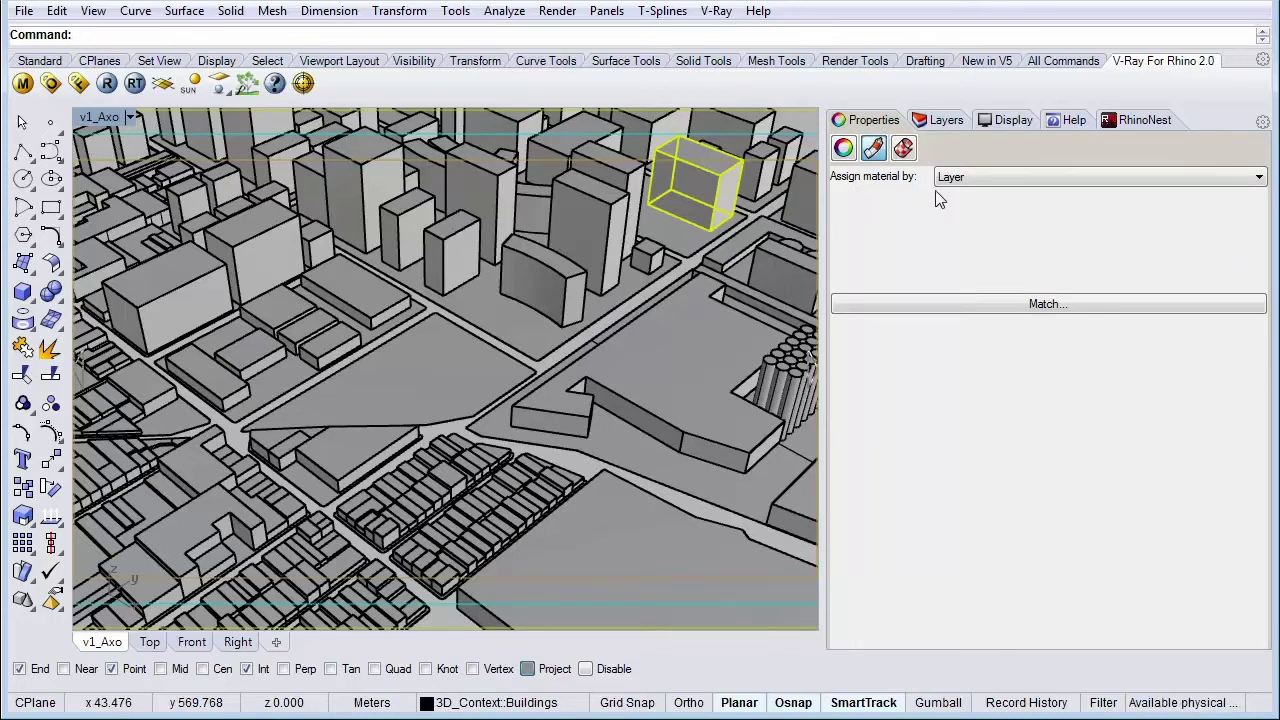
# Step: Try assigning the selected building's material by Object, then restore assignment by Layer and deselect the building
pyautogui.click(1212, 178)
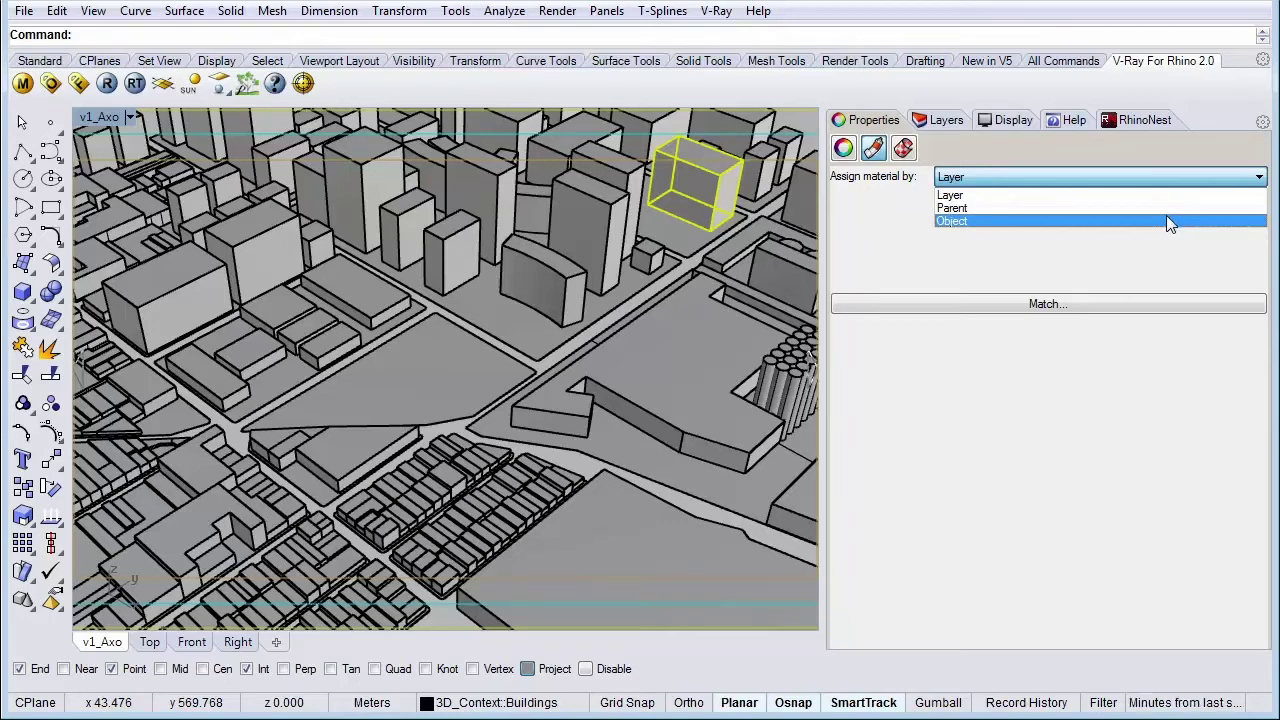
pyautogui.click(952, 230)
pyautogui.click(886, 226)
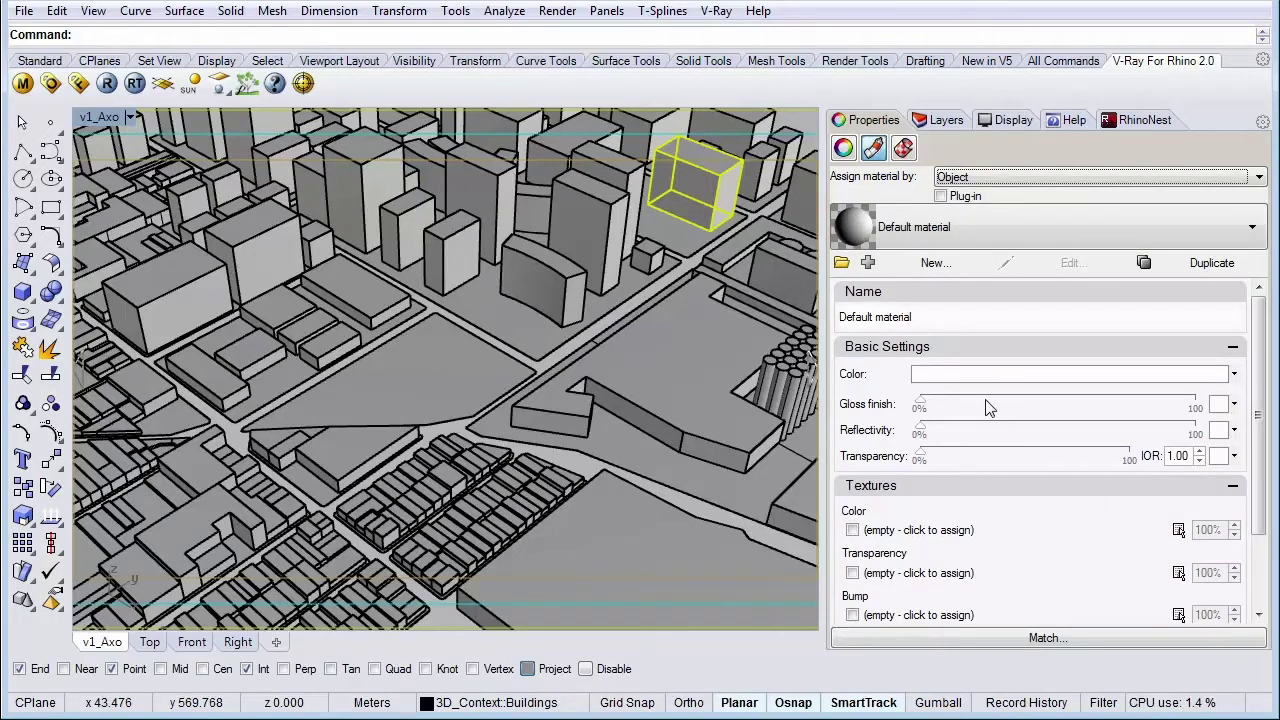
pyautogui.scroll(1, 989, 408)
pyautogui.scroll(-1, 989, 408)
pyautogui.click(1001, 178)
pyautogui.click(997, 196)
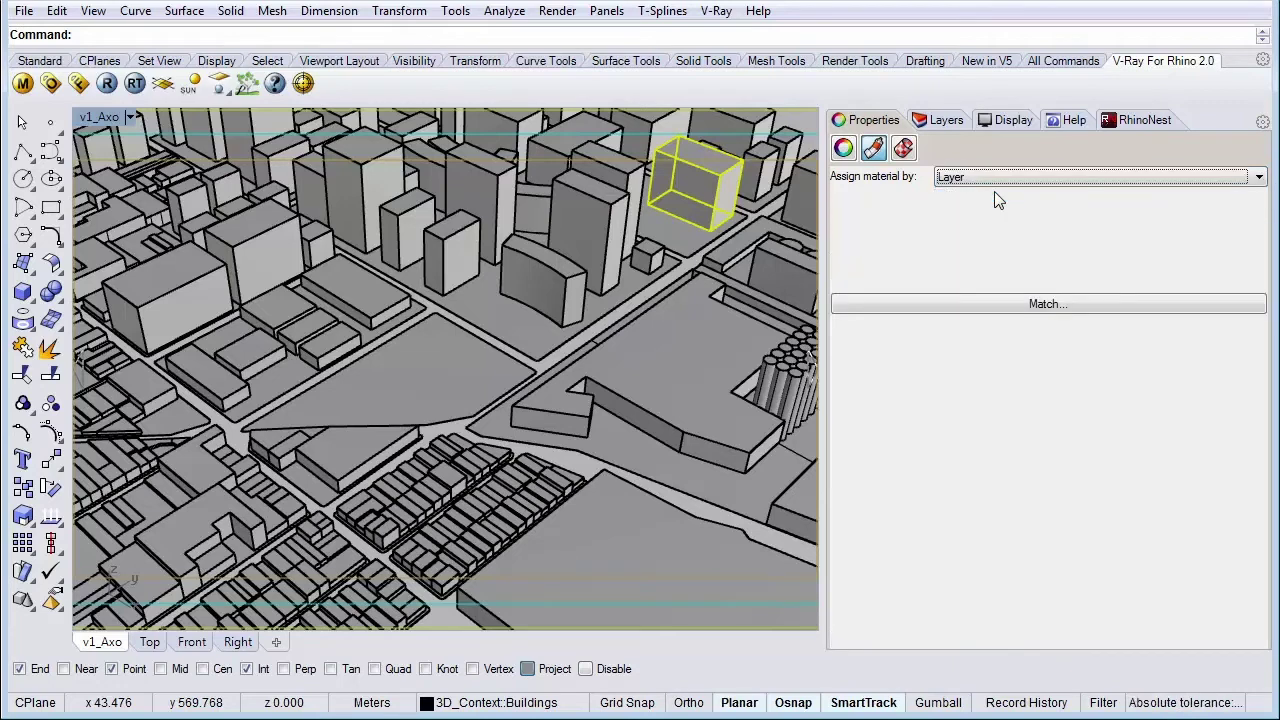
pyautogui.click(798, 123)
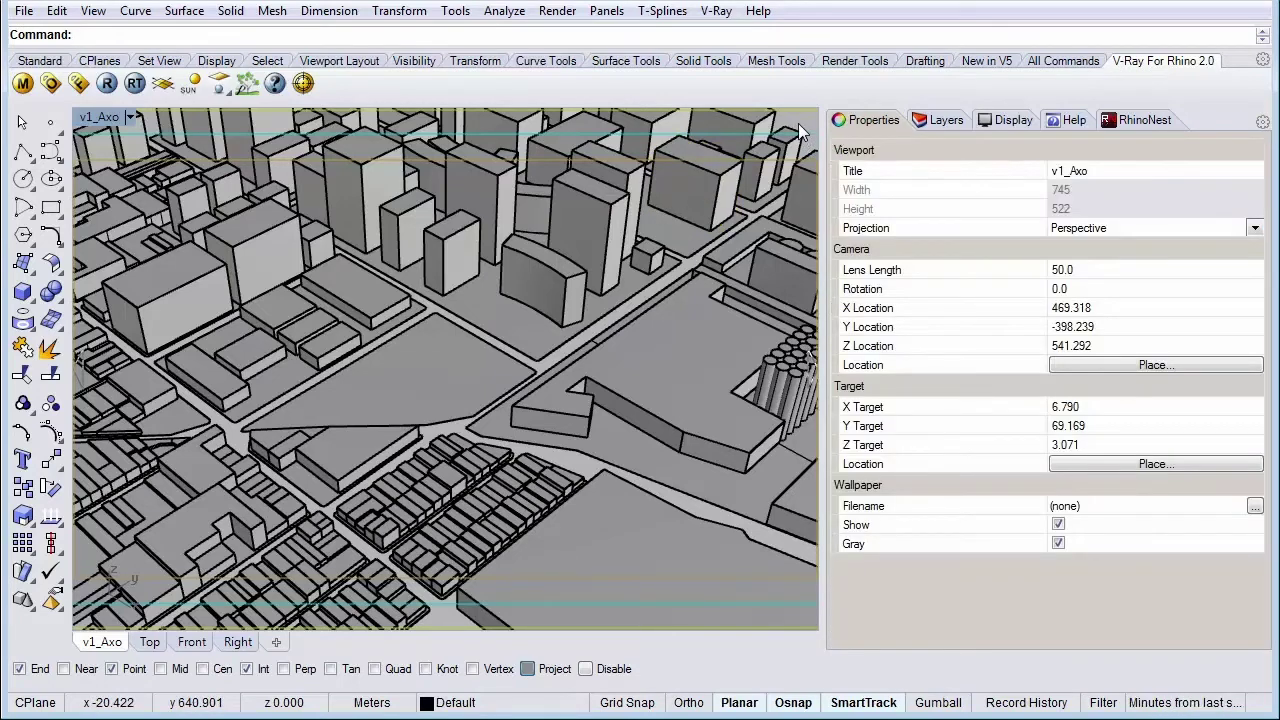
# Step: Enable V-Ray for Rhino material assignment on the Buildings layer and assign it the Context3D material
pyautogui.click(940, 122)
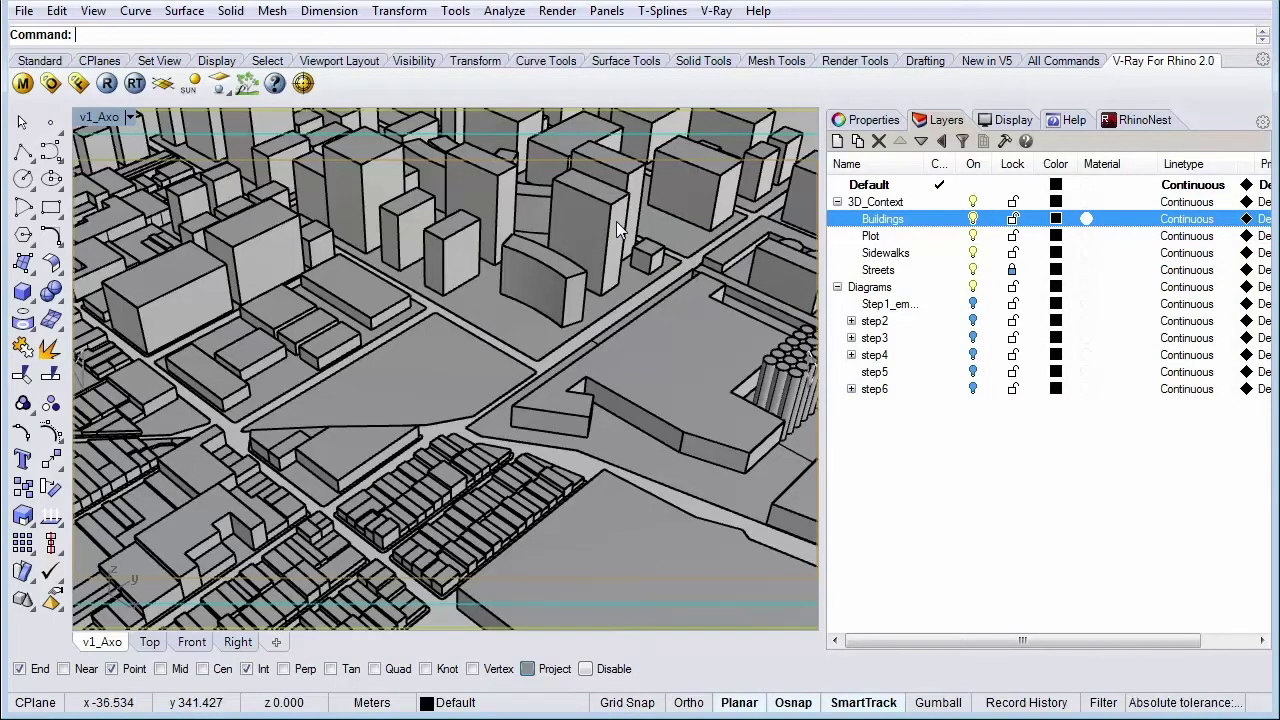
pyautogui.click(1087, 219)
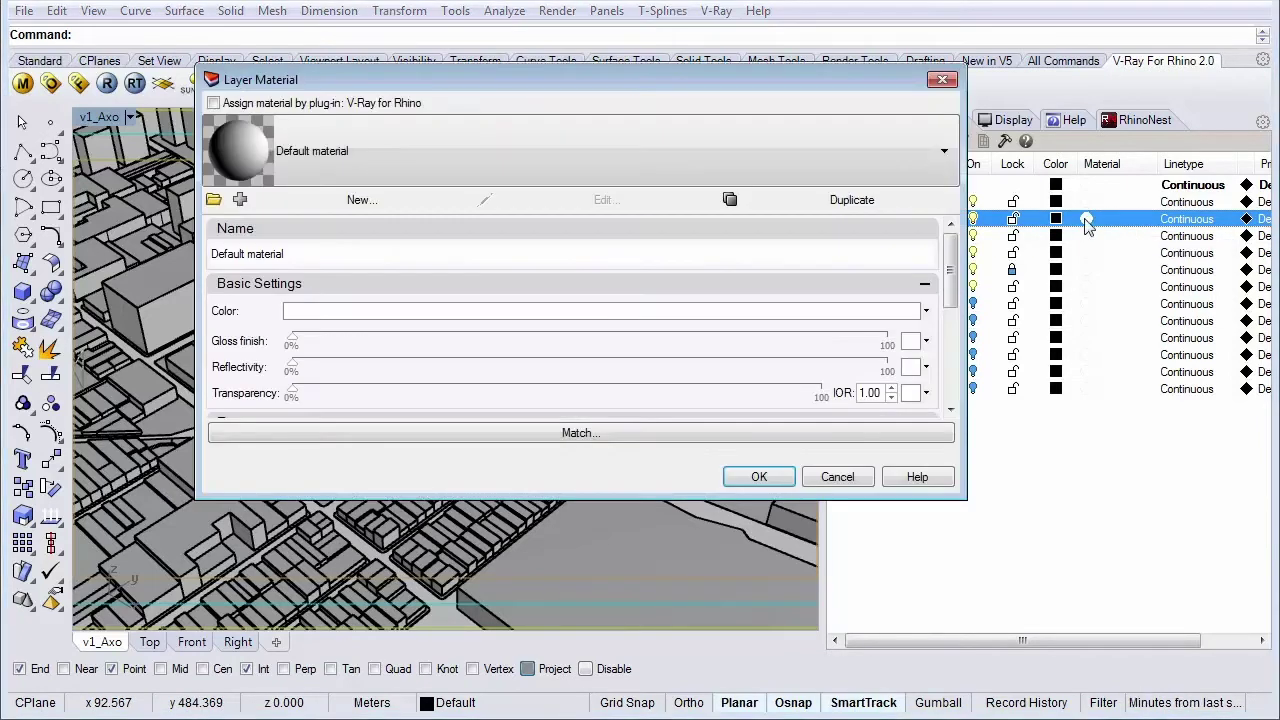
pyautogui.moveTo(636, 85); pyautogui.dragTo(464, 80)
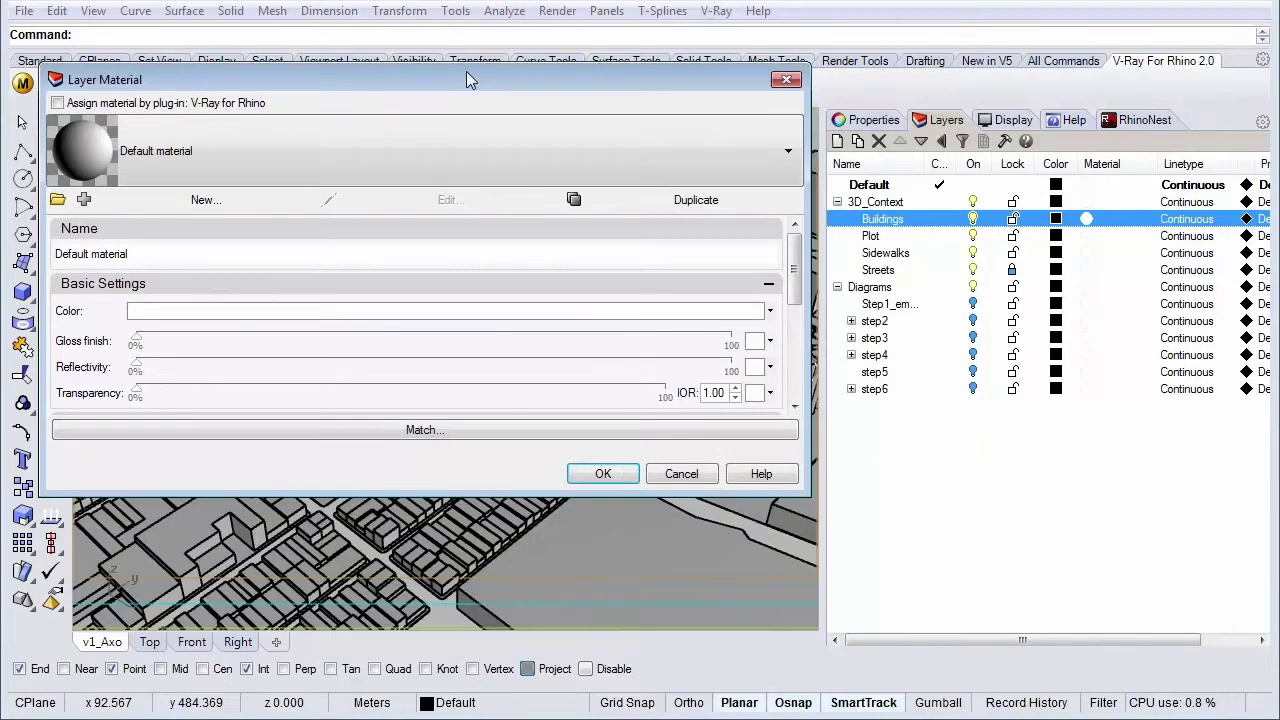
pyautogui.click(248, 108)
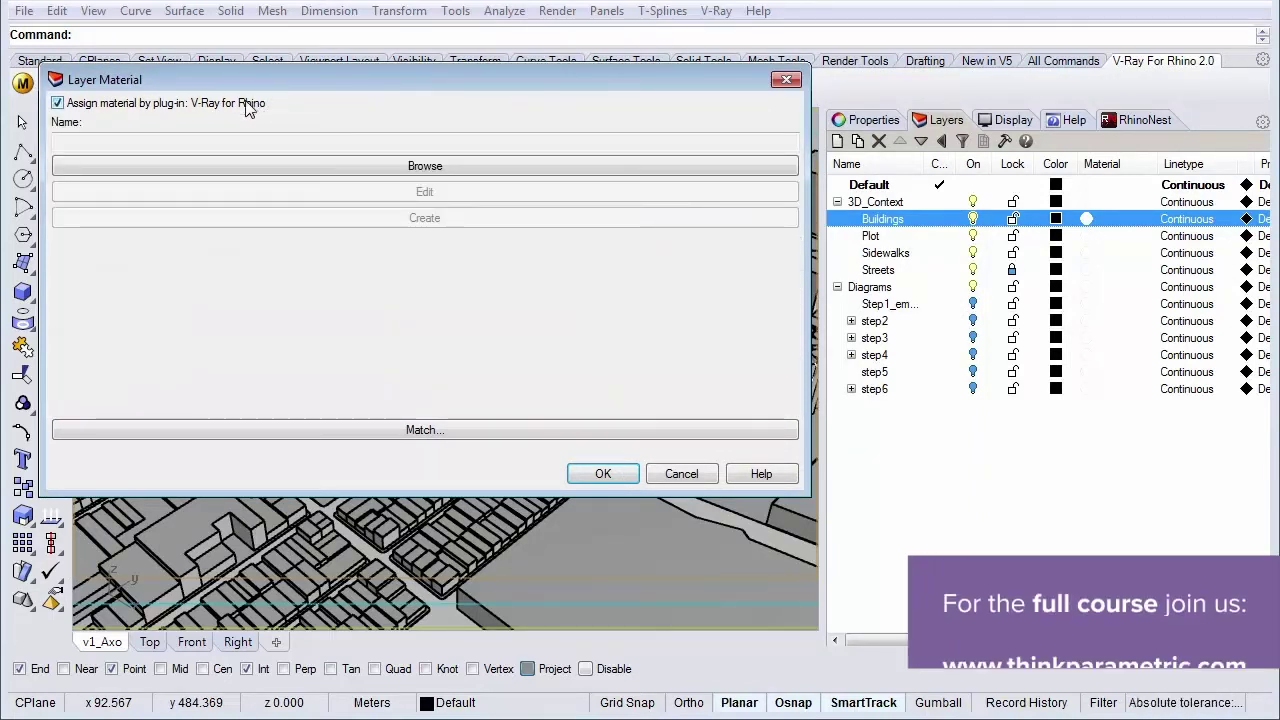
pyautogui.click(290, 168)
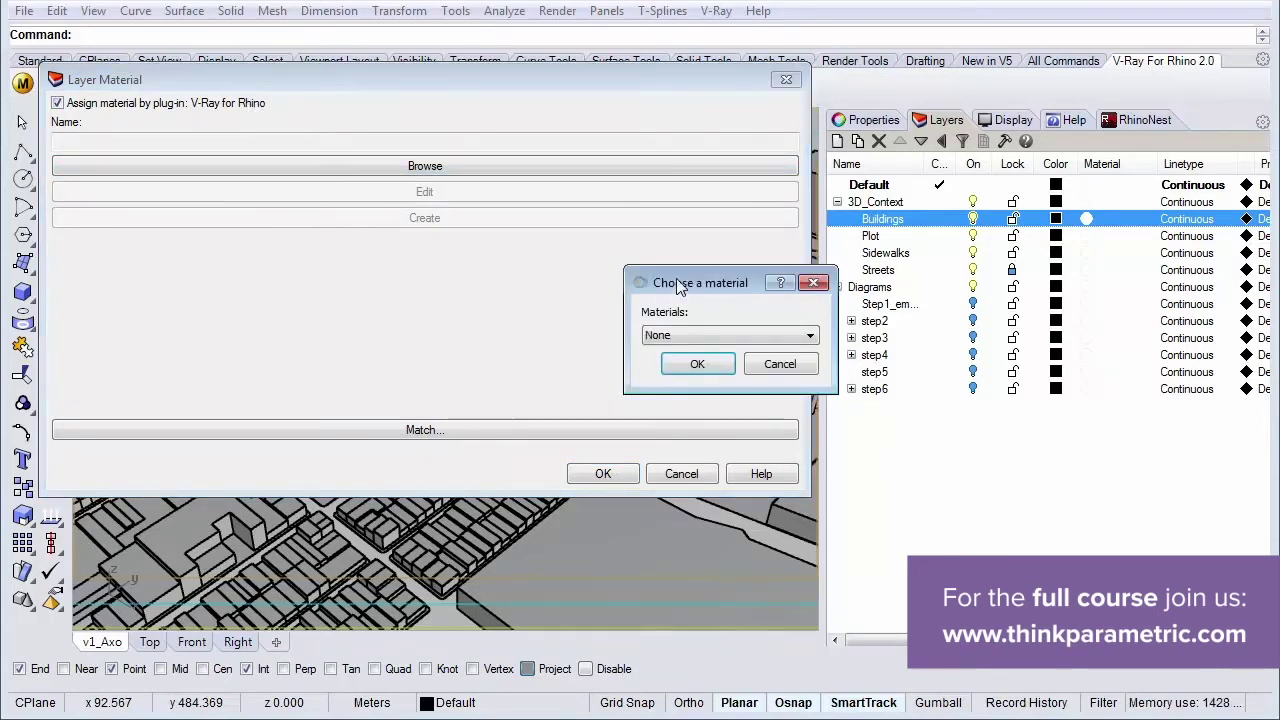
pyautogui.click(634, 296)
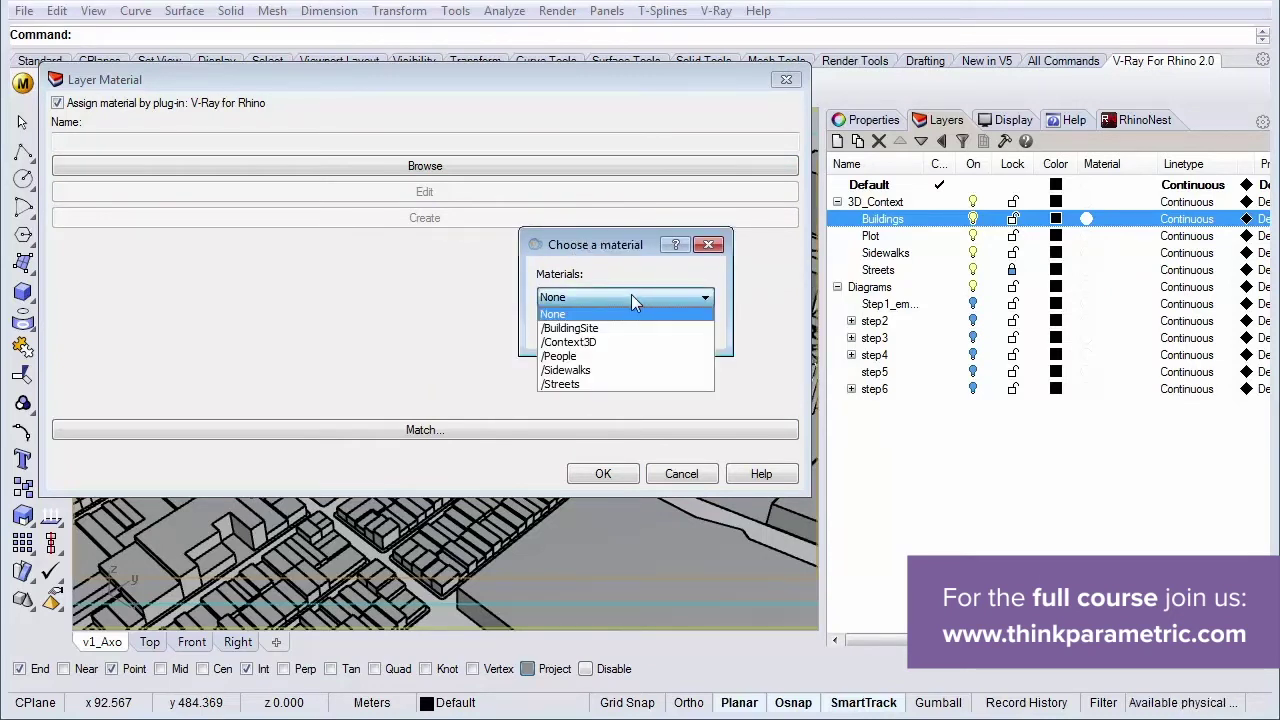
pyautogui.click(610, 339)
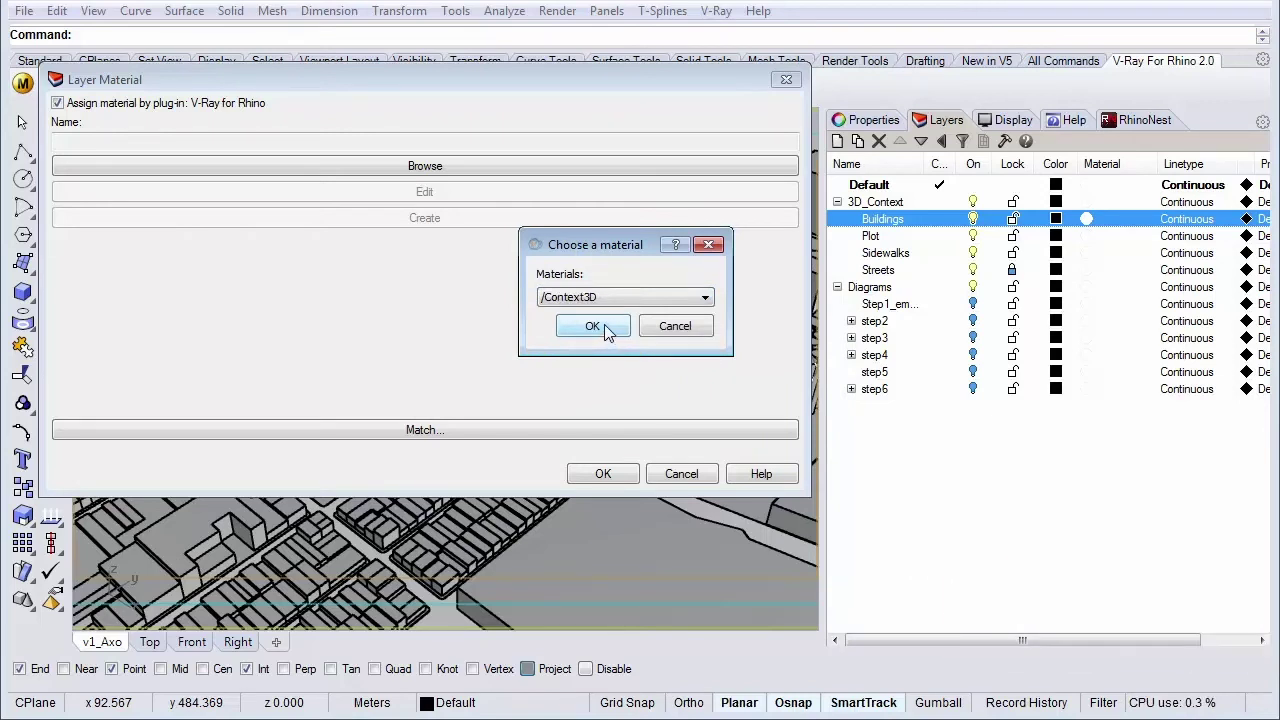
pyautogui.click(604, 326)
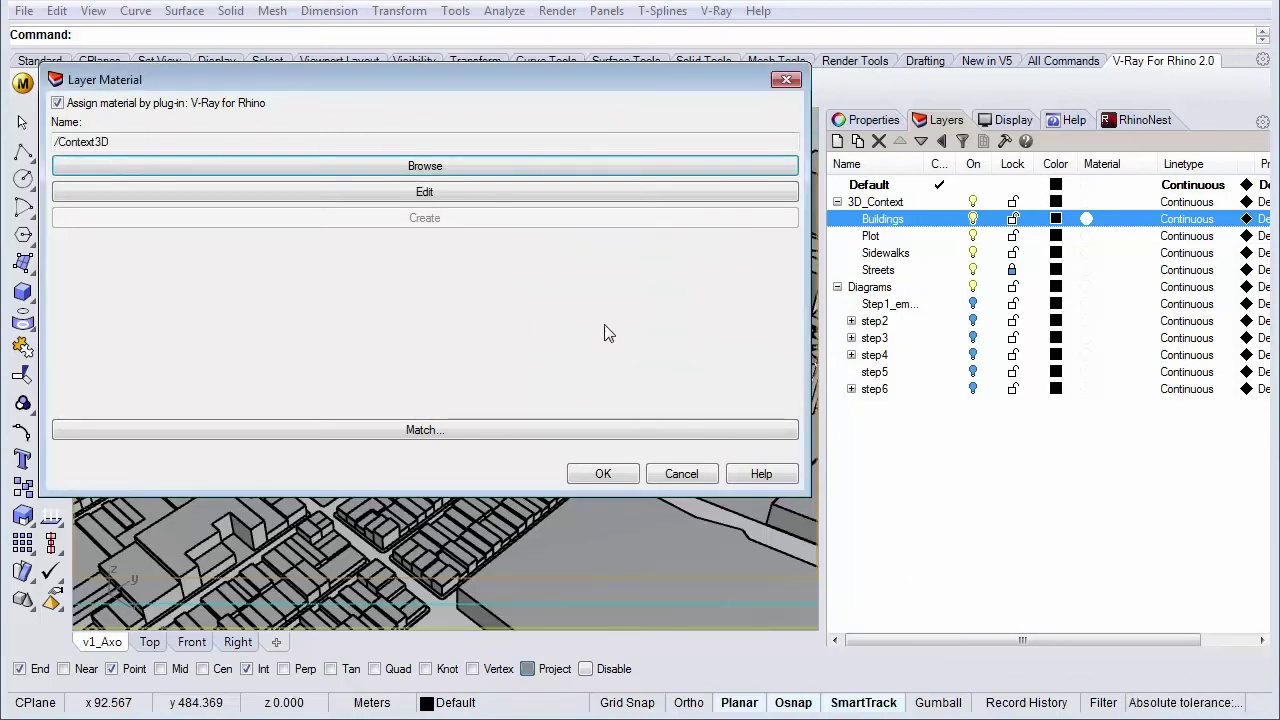
pyautogui.click(604, 474)
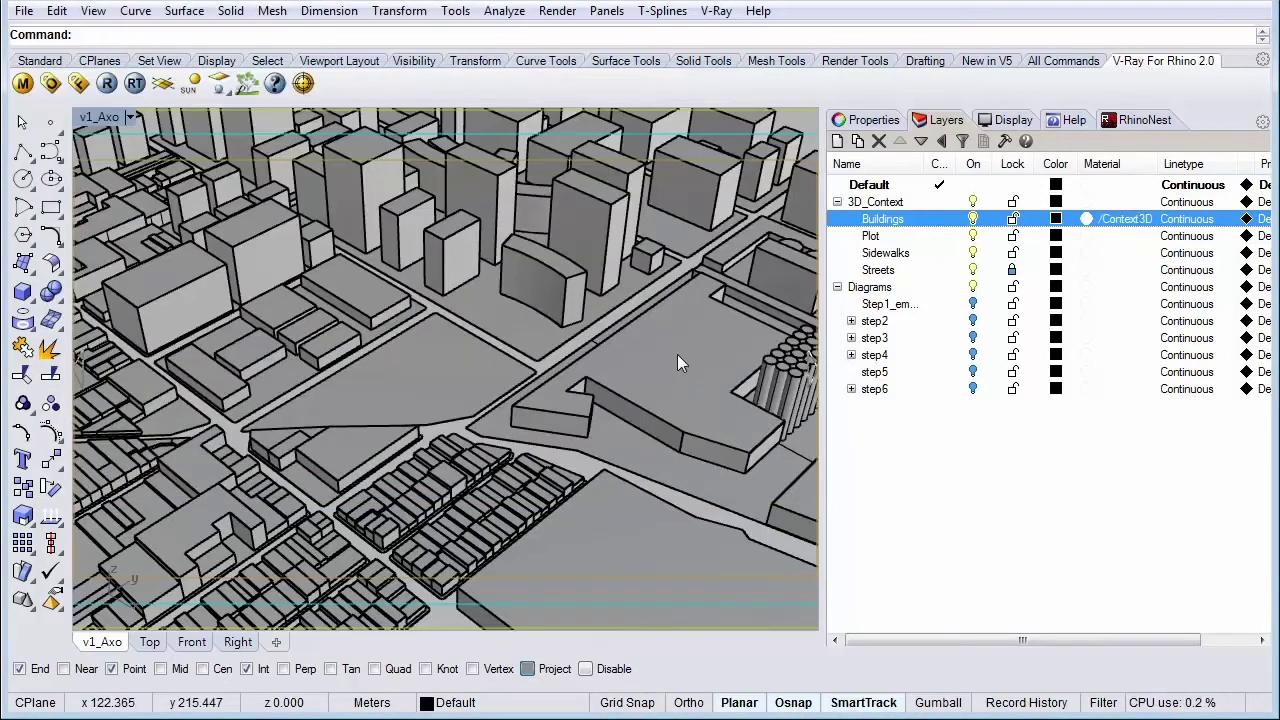
# Step: Enable V-Ray for Rhino material assignment on the Plot layer and assign it the BuildingSite material
pyautogui.click(1088, 242)
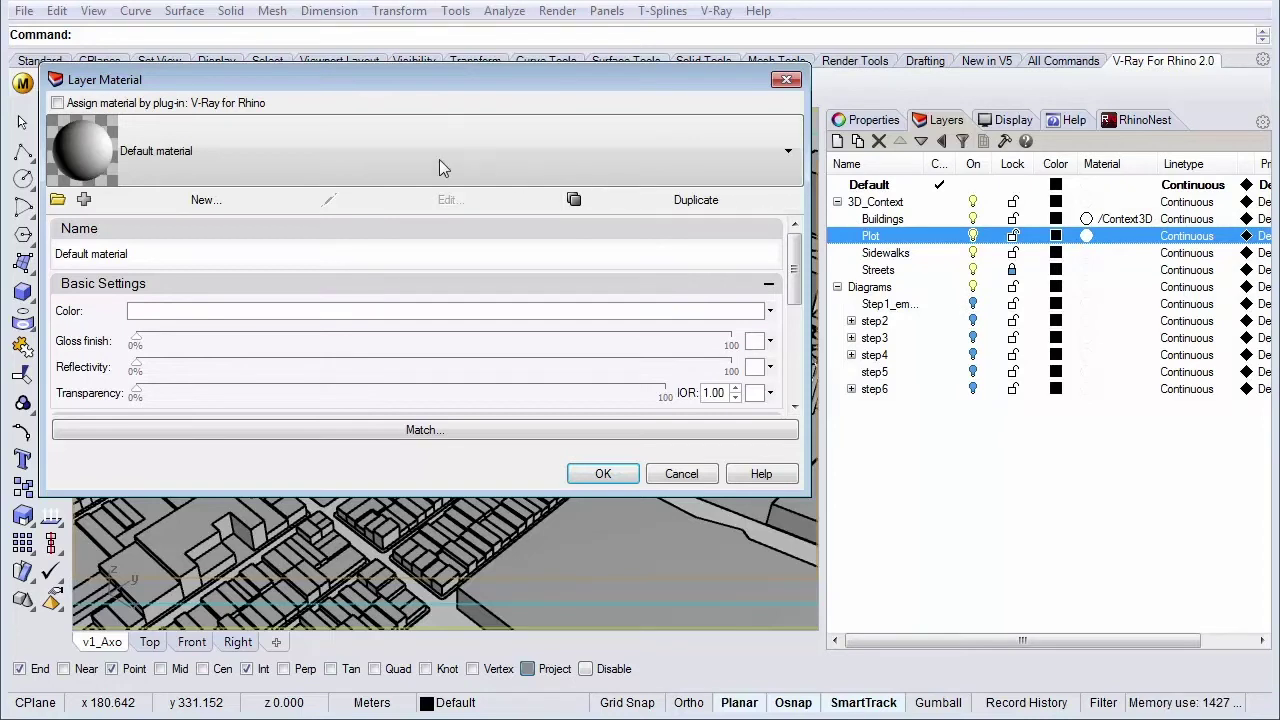
pyautogui.click(245, 105)
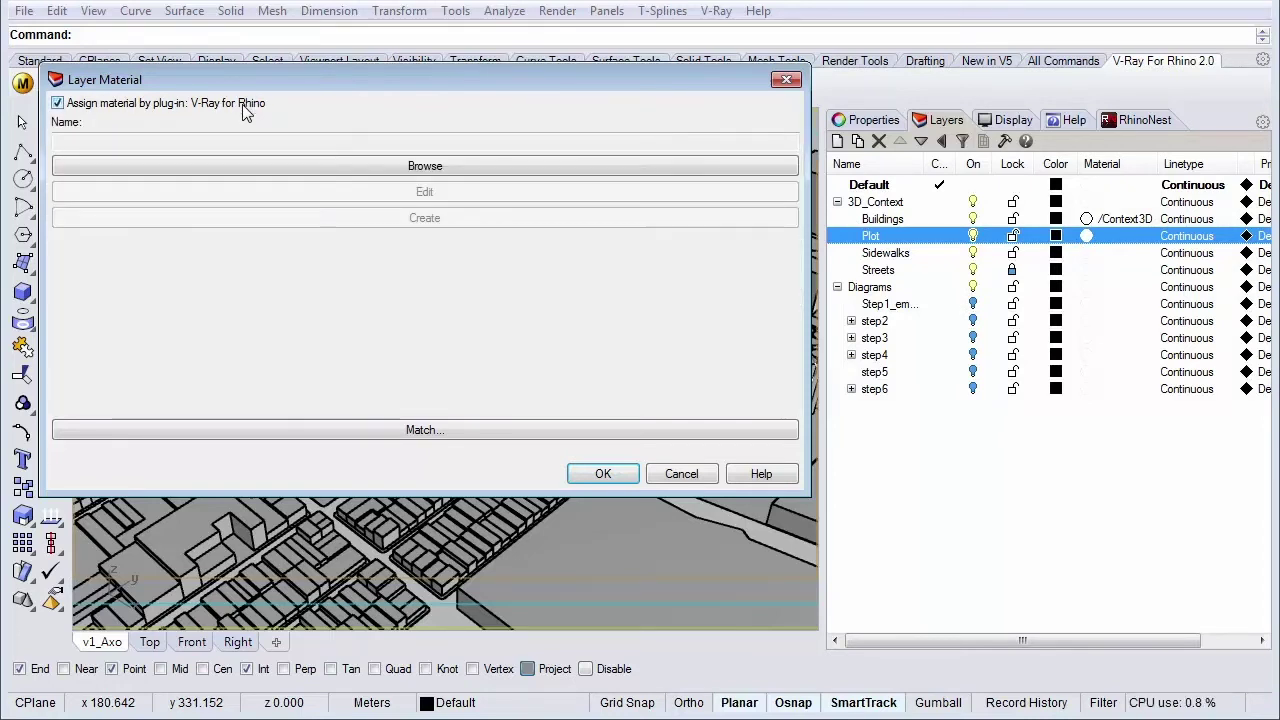
pyautogui.click(261, 168)
pyautogui.click(657, 338)
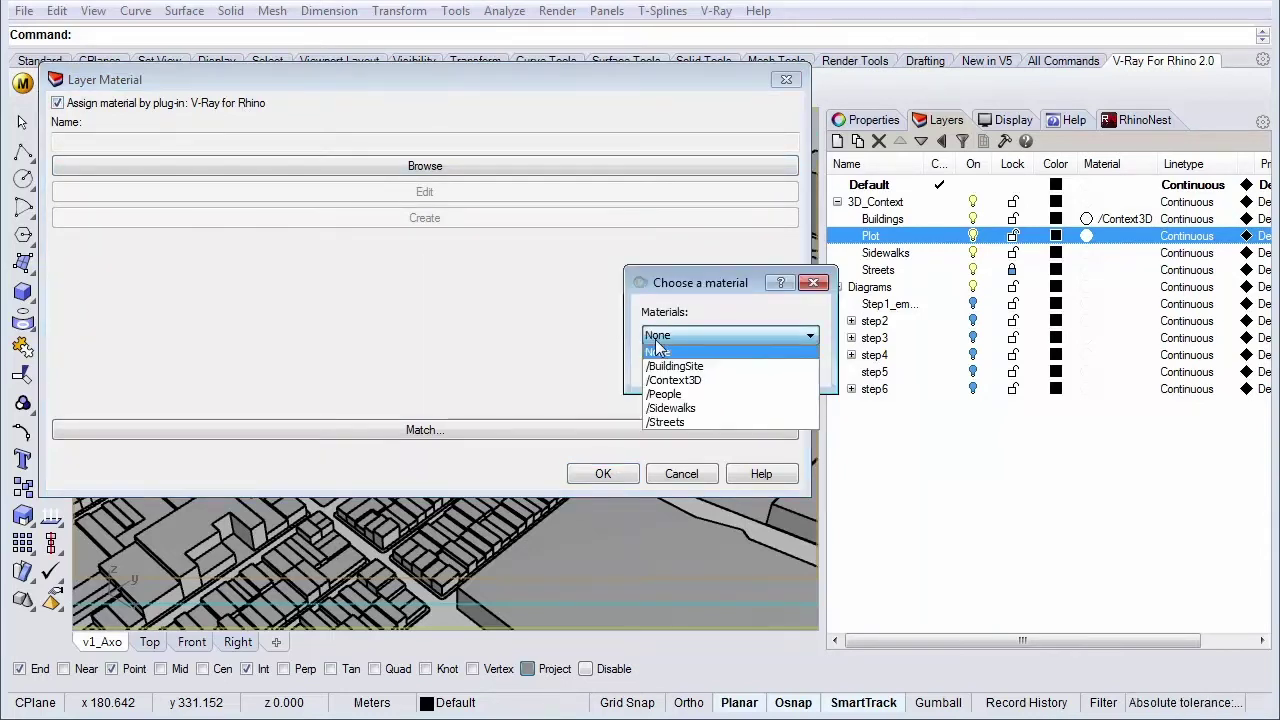
pyautogui.click(690, 315)
pyautogui.click(679, 334)
pyautogui.click(684, 368)
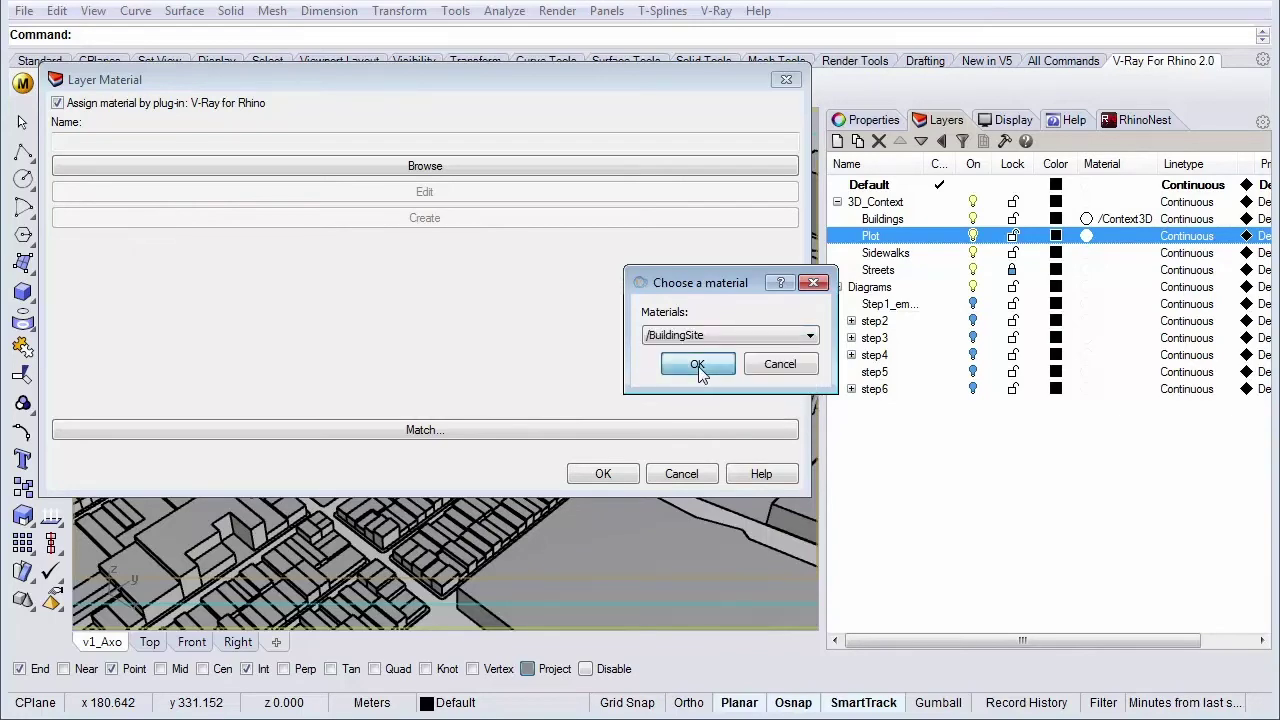
pyautogui.click(690, 378)
pyautogui.click(603, 474)
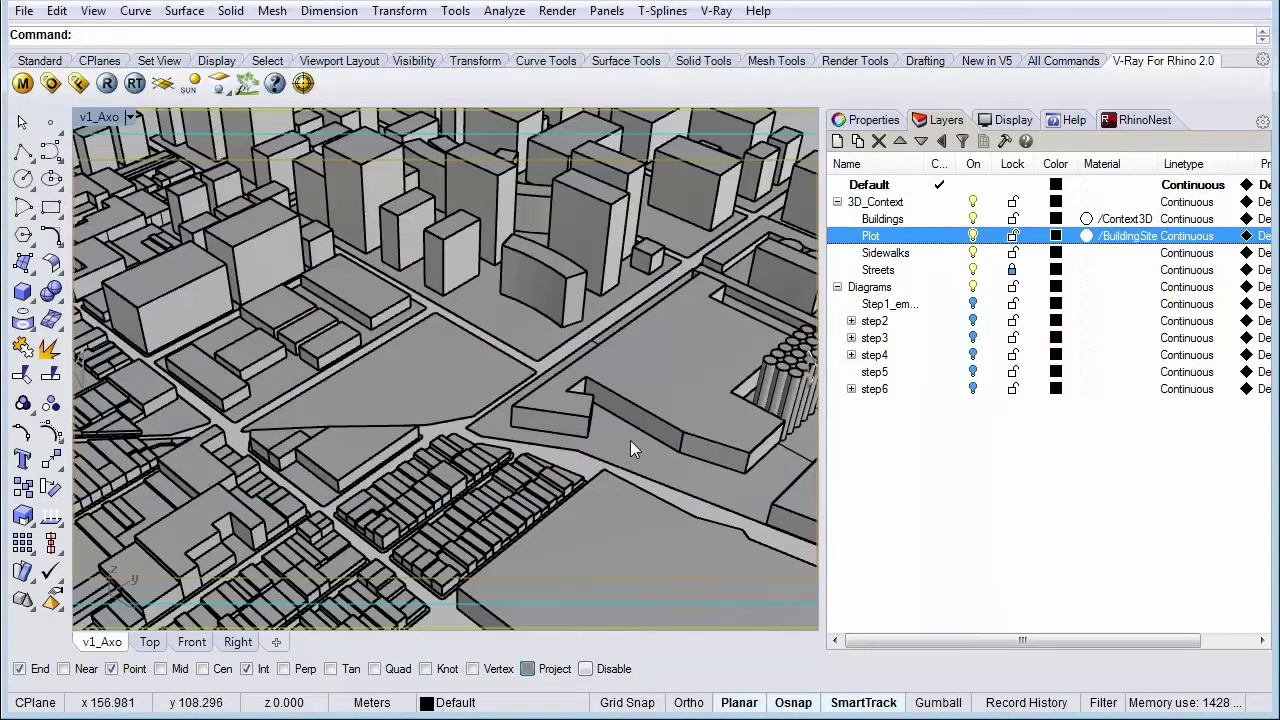
# Step: Enable V-Ray for Rhino material assignment on the Sidewalks layer and assign it the Sidewalks material
pyautogui.click(1089, 256)
pyautogui.click(1087, 255)
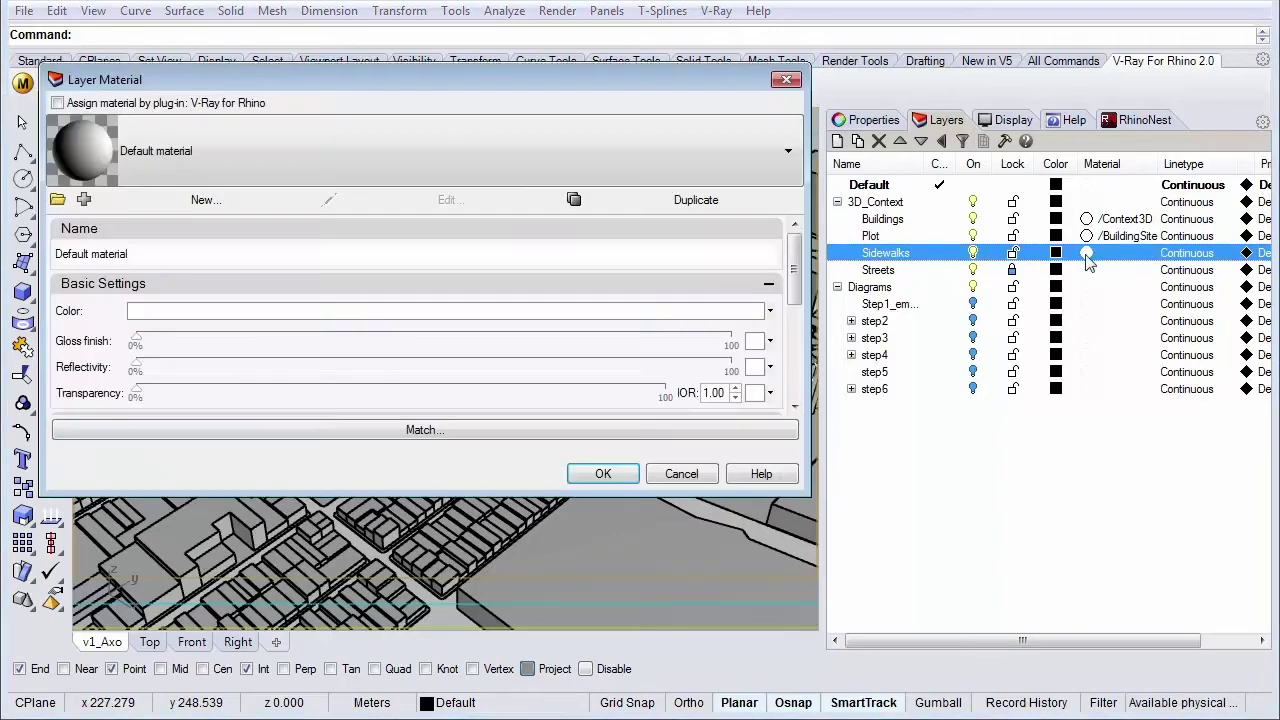
pyautogui.click(225, 104)
pyautogui.click(241, 167)
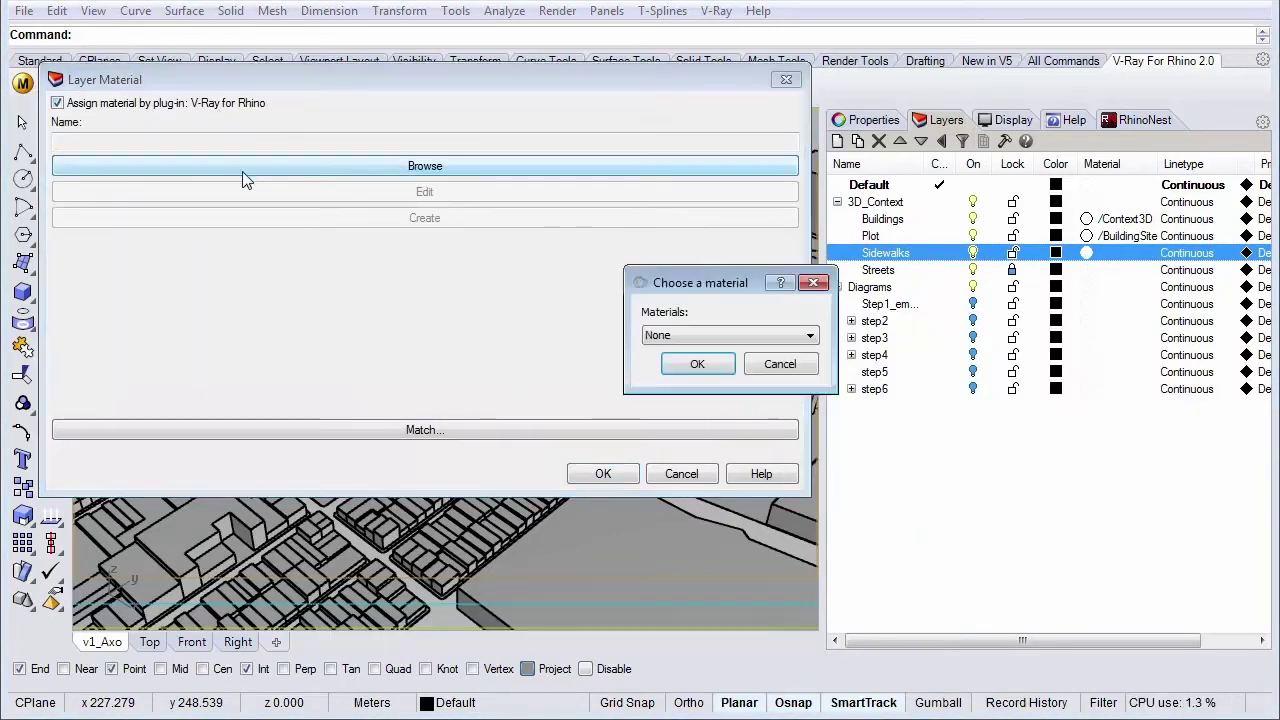
pyautogui.click(658, 337)
pyautogui.click(672, 408)
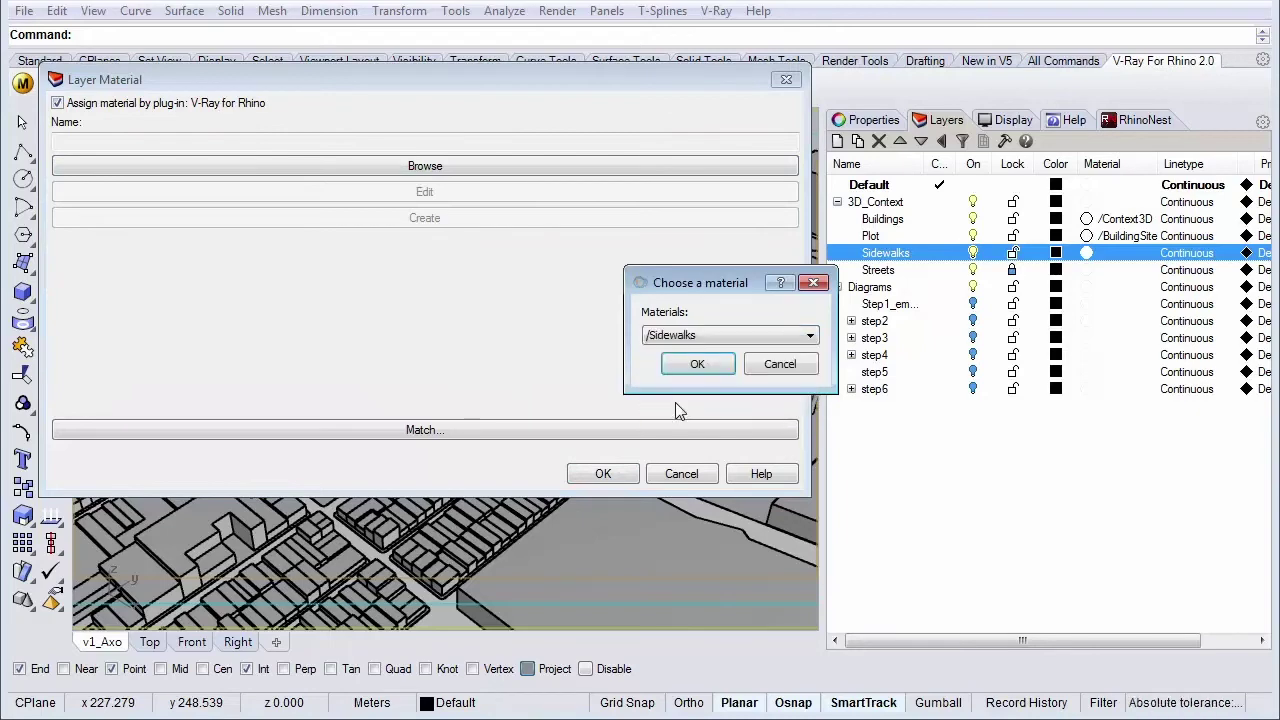
pyautogui.click(698, 366)
pyautogui.click(608, 472)
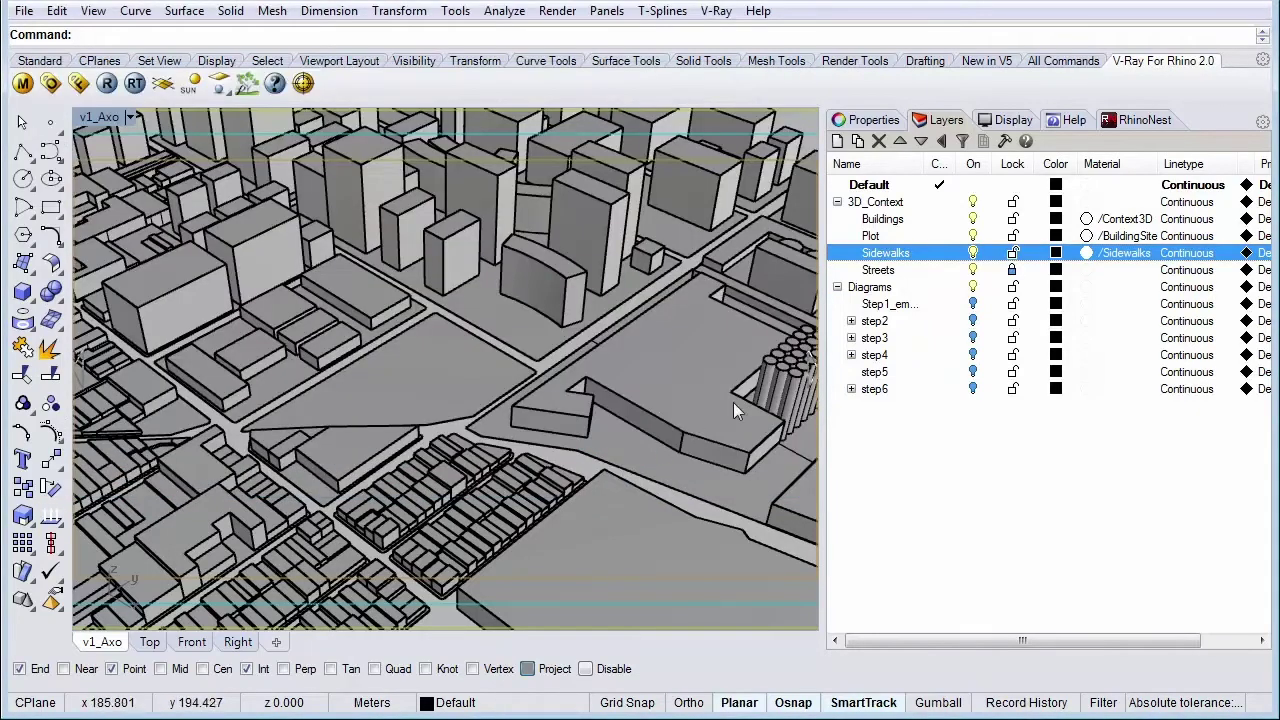
# Step: Enable V-Ray for Rhino material assignment on the Streets layer and assign it the Streets material
pyautogui.click(1086, 270)
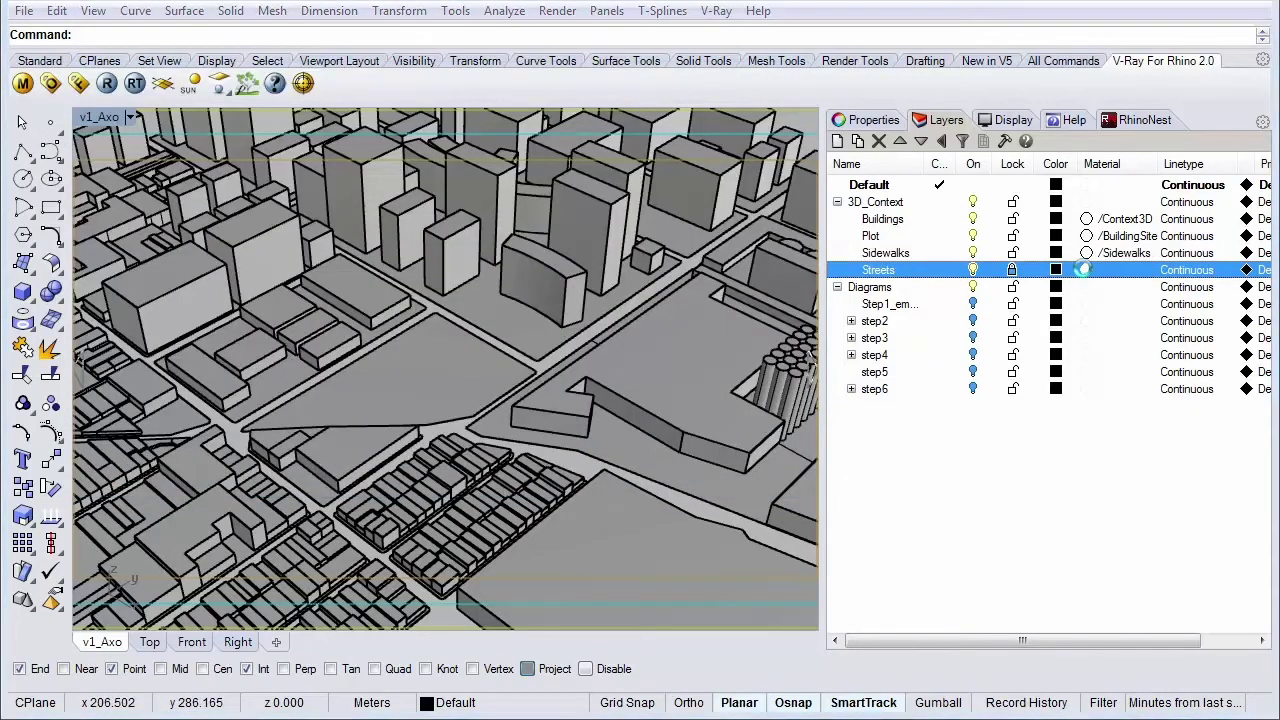
pyautogui.click(249, 104)
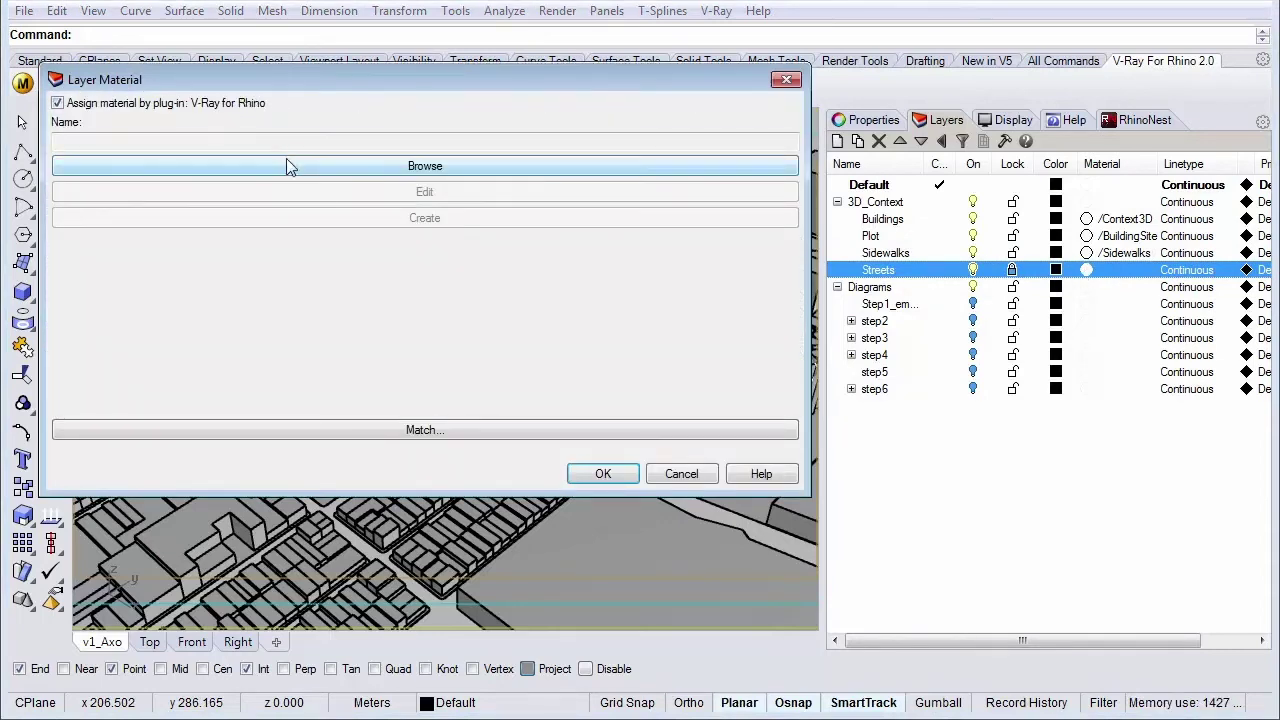
pyautogui.click(287, 166)
pyautogui.click(666, 333)
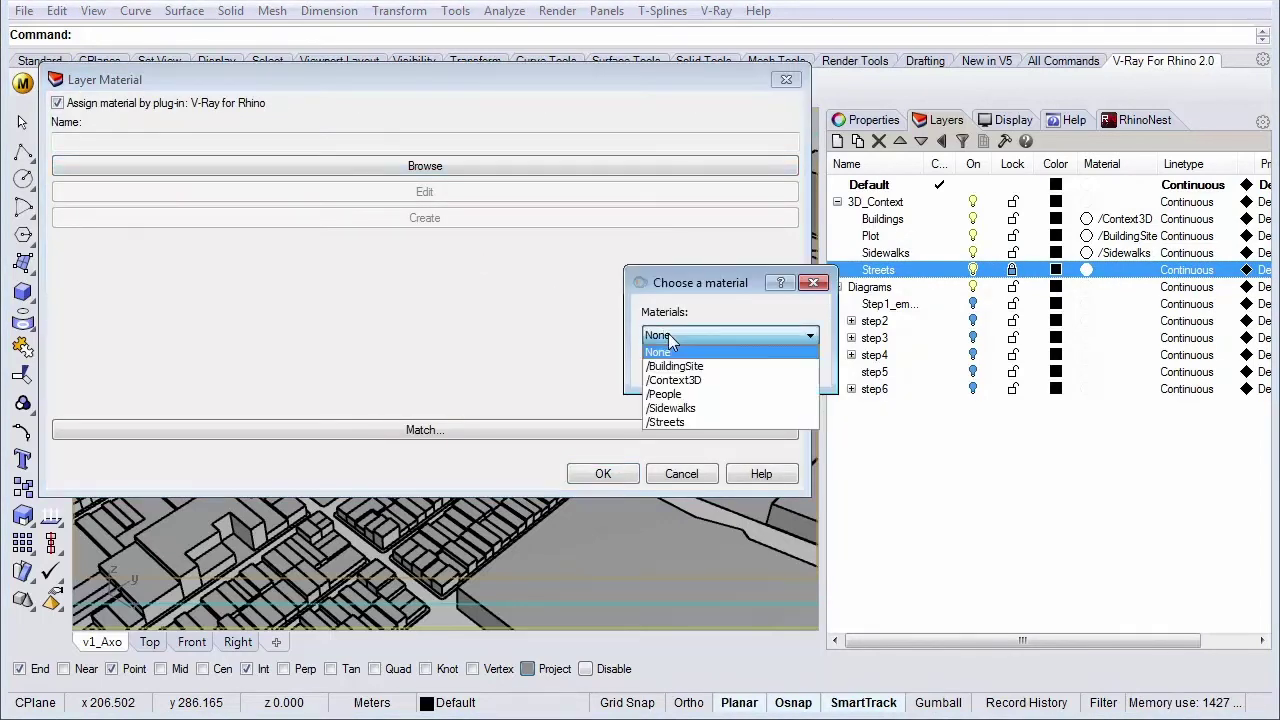
pyautogui.click(665, 422)
pyautogui.click(690, 380)
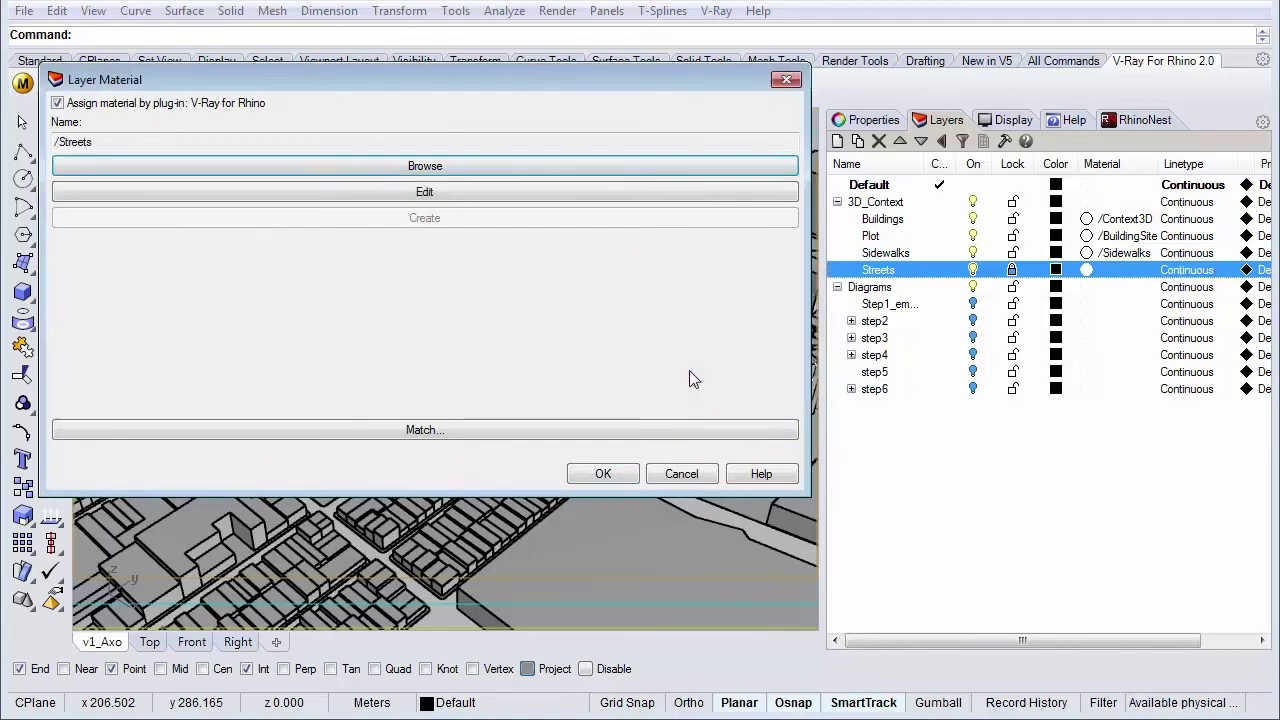
pyautogui.click(613, 470)
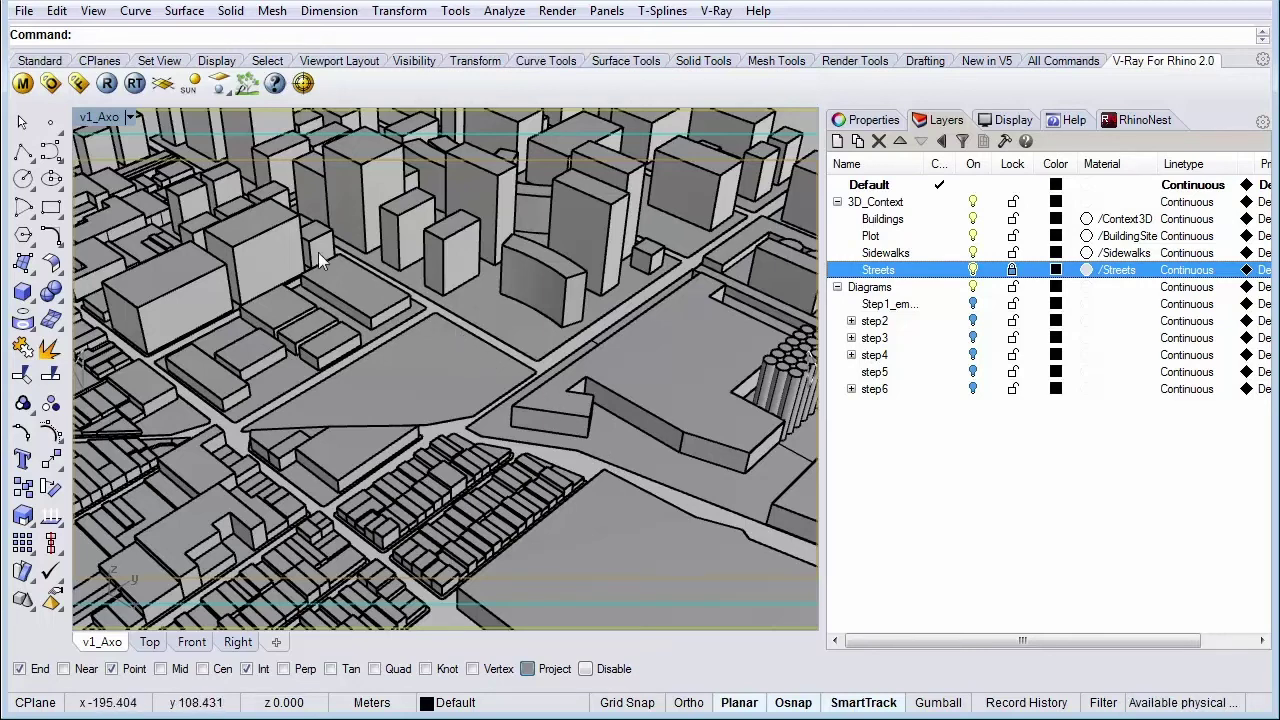
# Step: Render the v1_Axo view with V-Ray, inspect the assigned materials in the frame buffer, and close the render windows
pyautogui.click(107, 84)
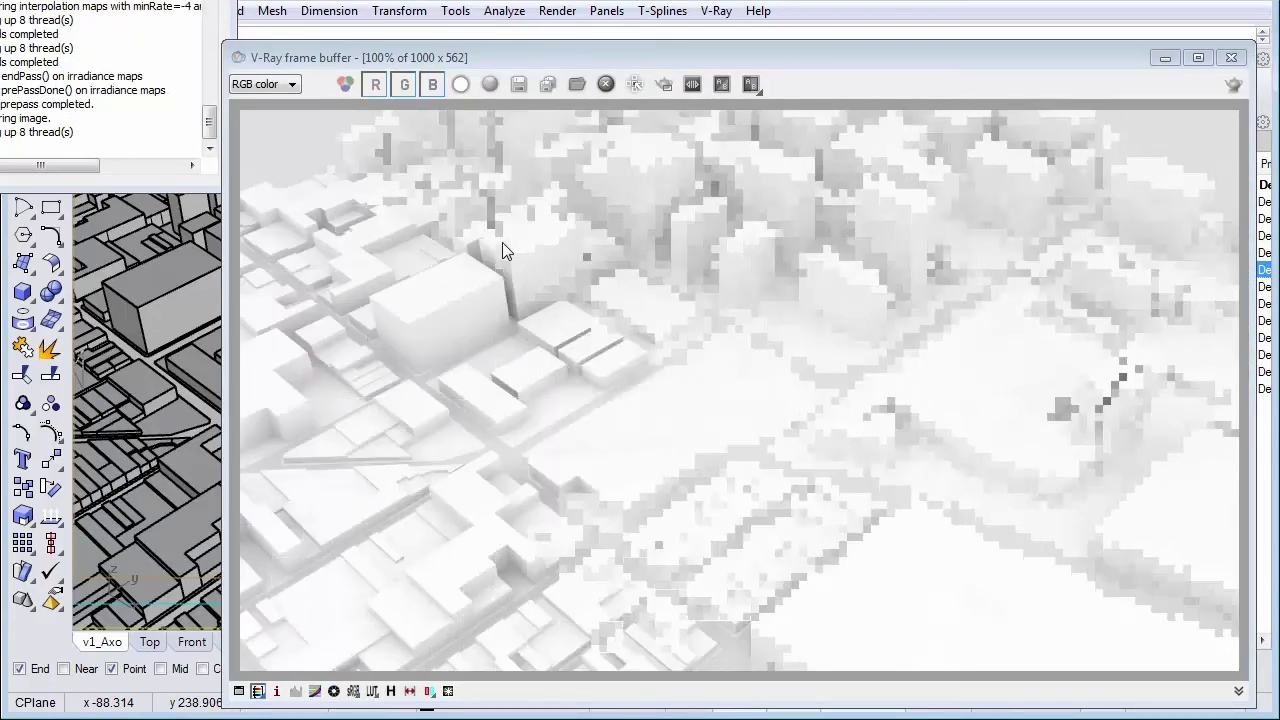
pyautogui.moveTo(90, 0); pyautogui.dragTo(213, 58)
pyautogui.click(431, 62)
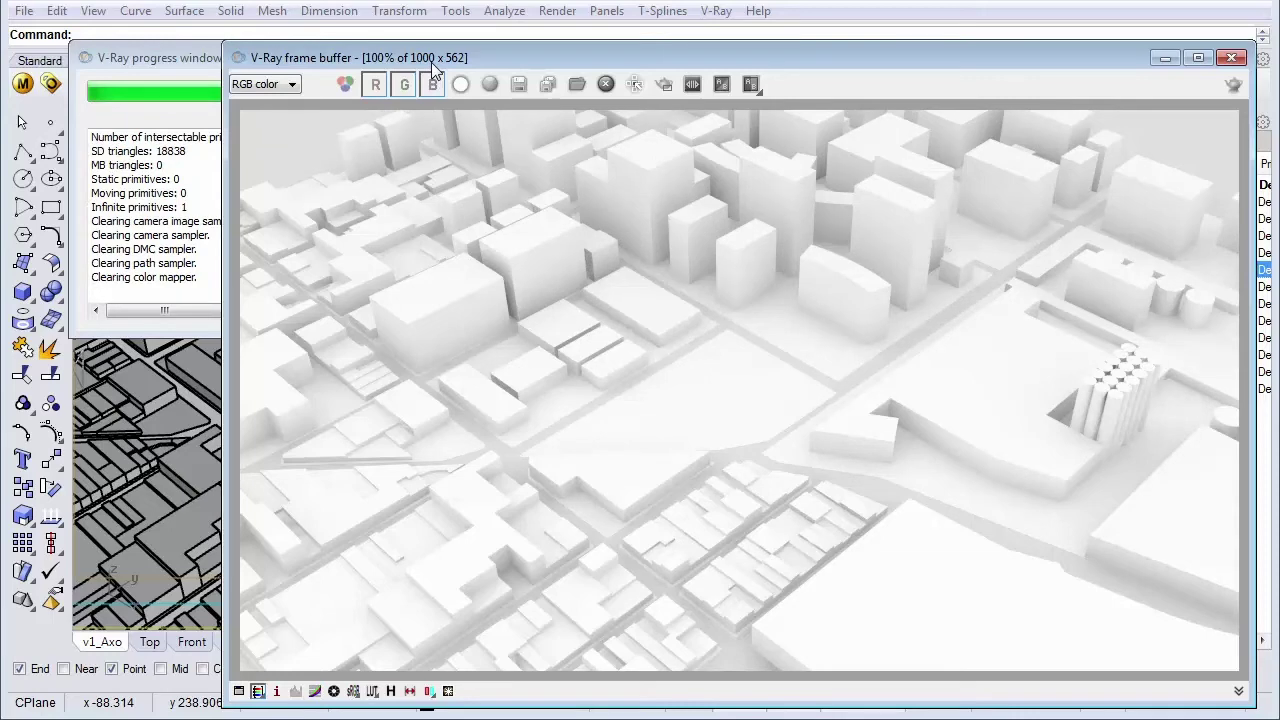
pyautogui.moveTo(431, 62); pyautogui.dragTo(370, 49)
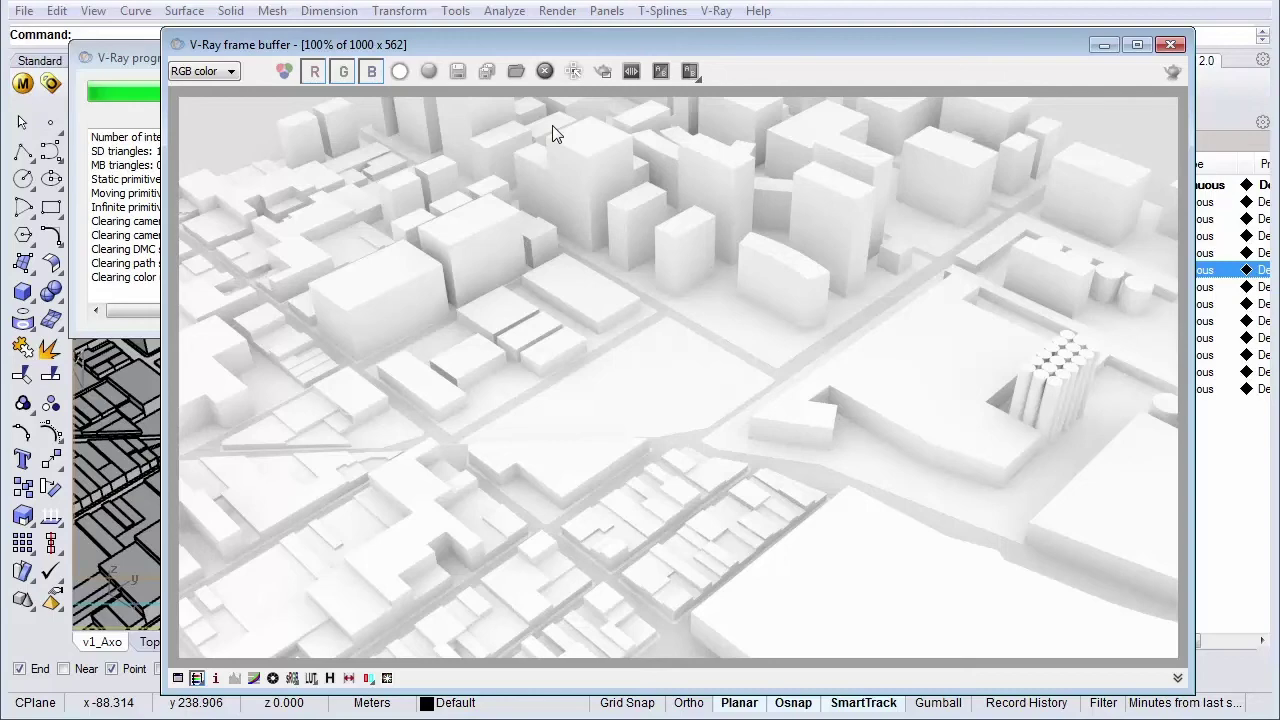
pyautogui.click(1171, 45)
pyautogui.click(336, 58)
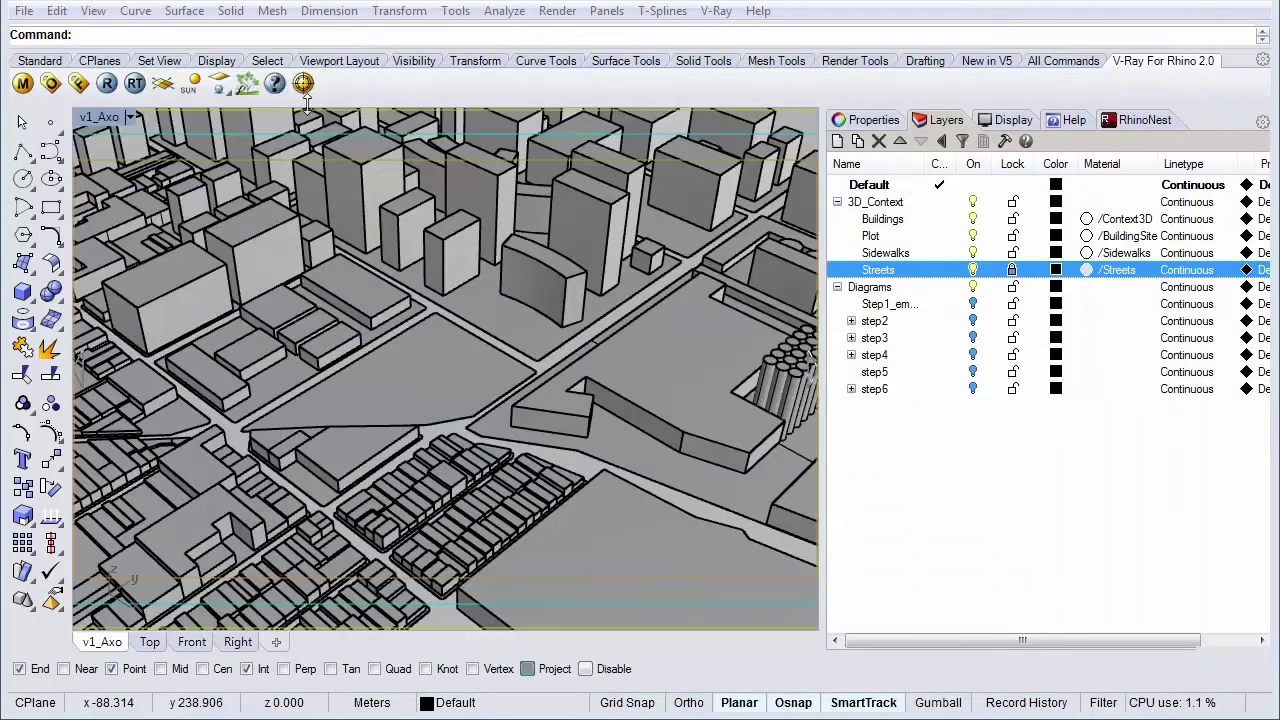